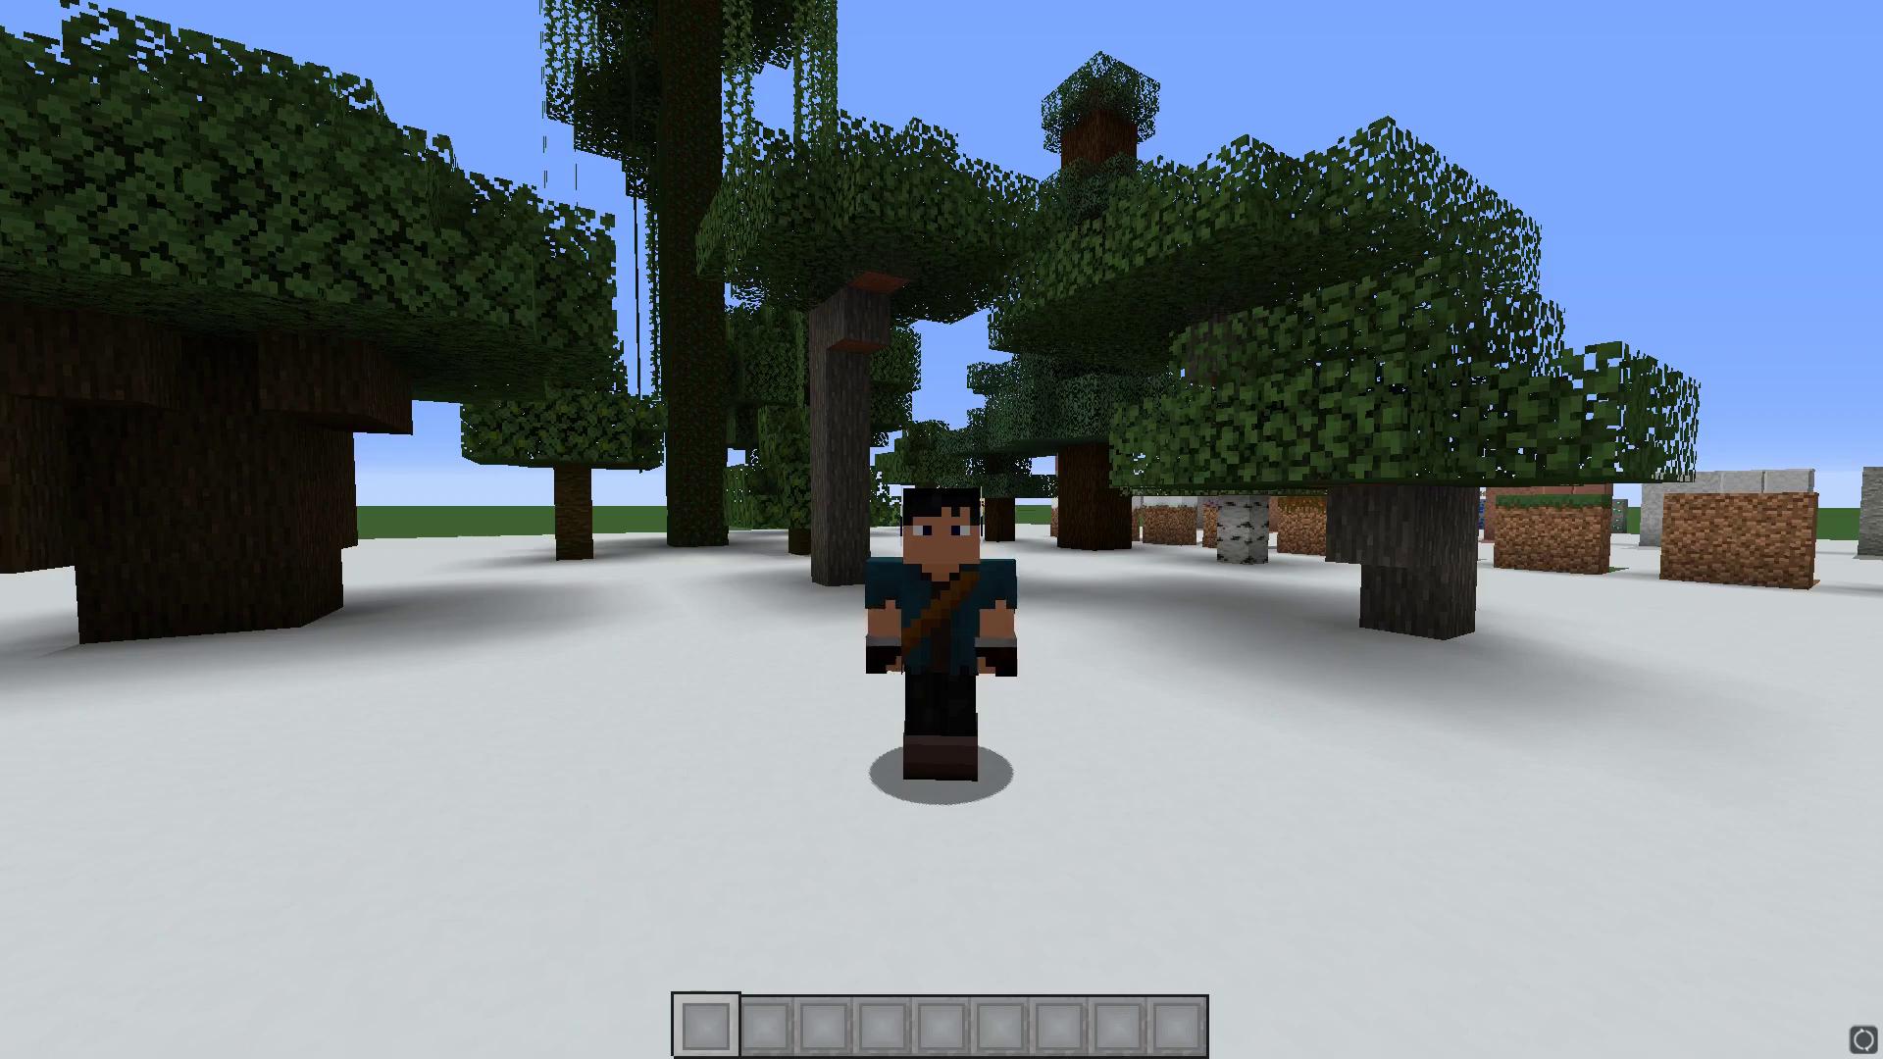
Enter the /function toolbox:panorama command in chat using Tab completion.
key("w")
key("slash")
type("fu")
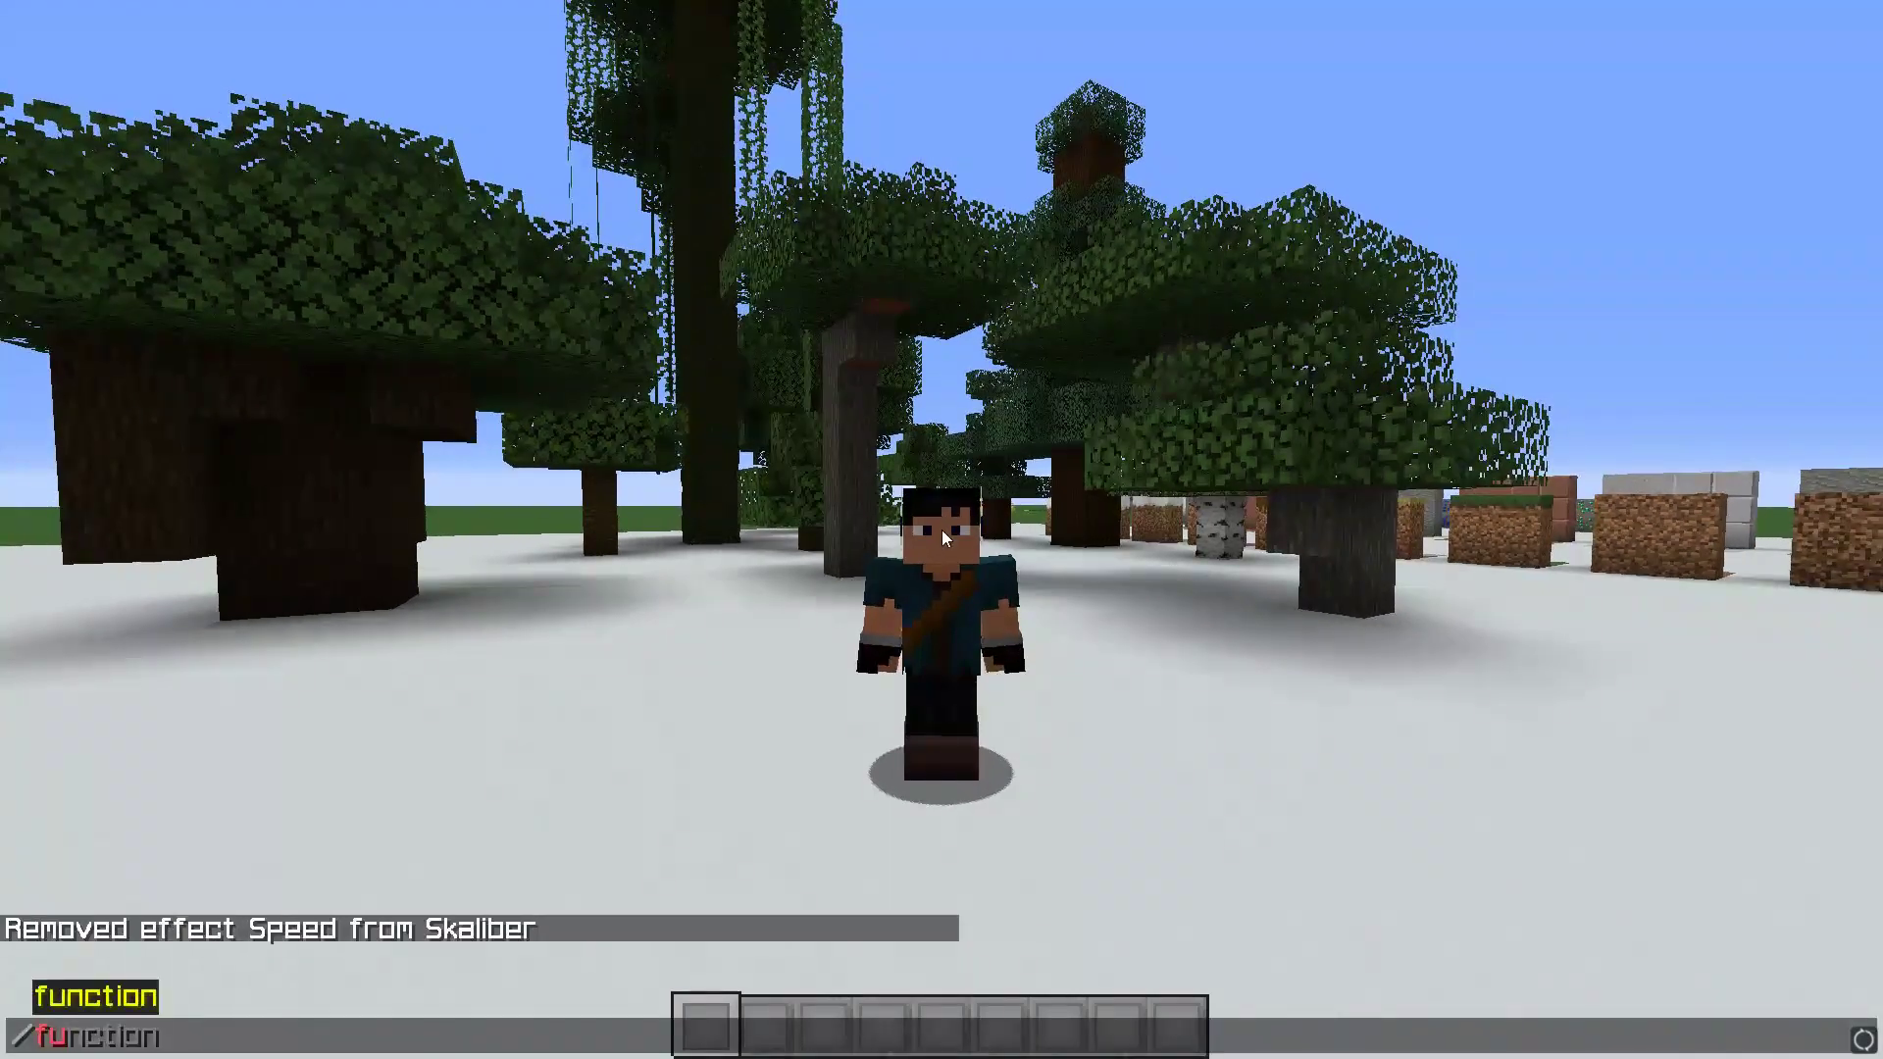
type("nction to")
key("Tab")
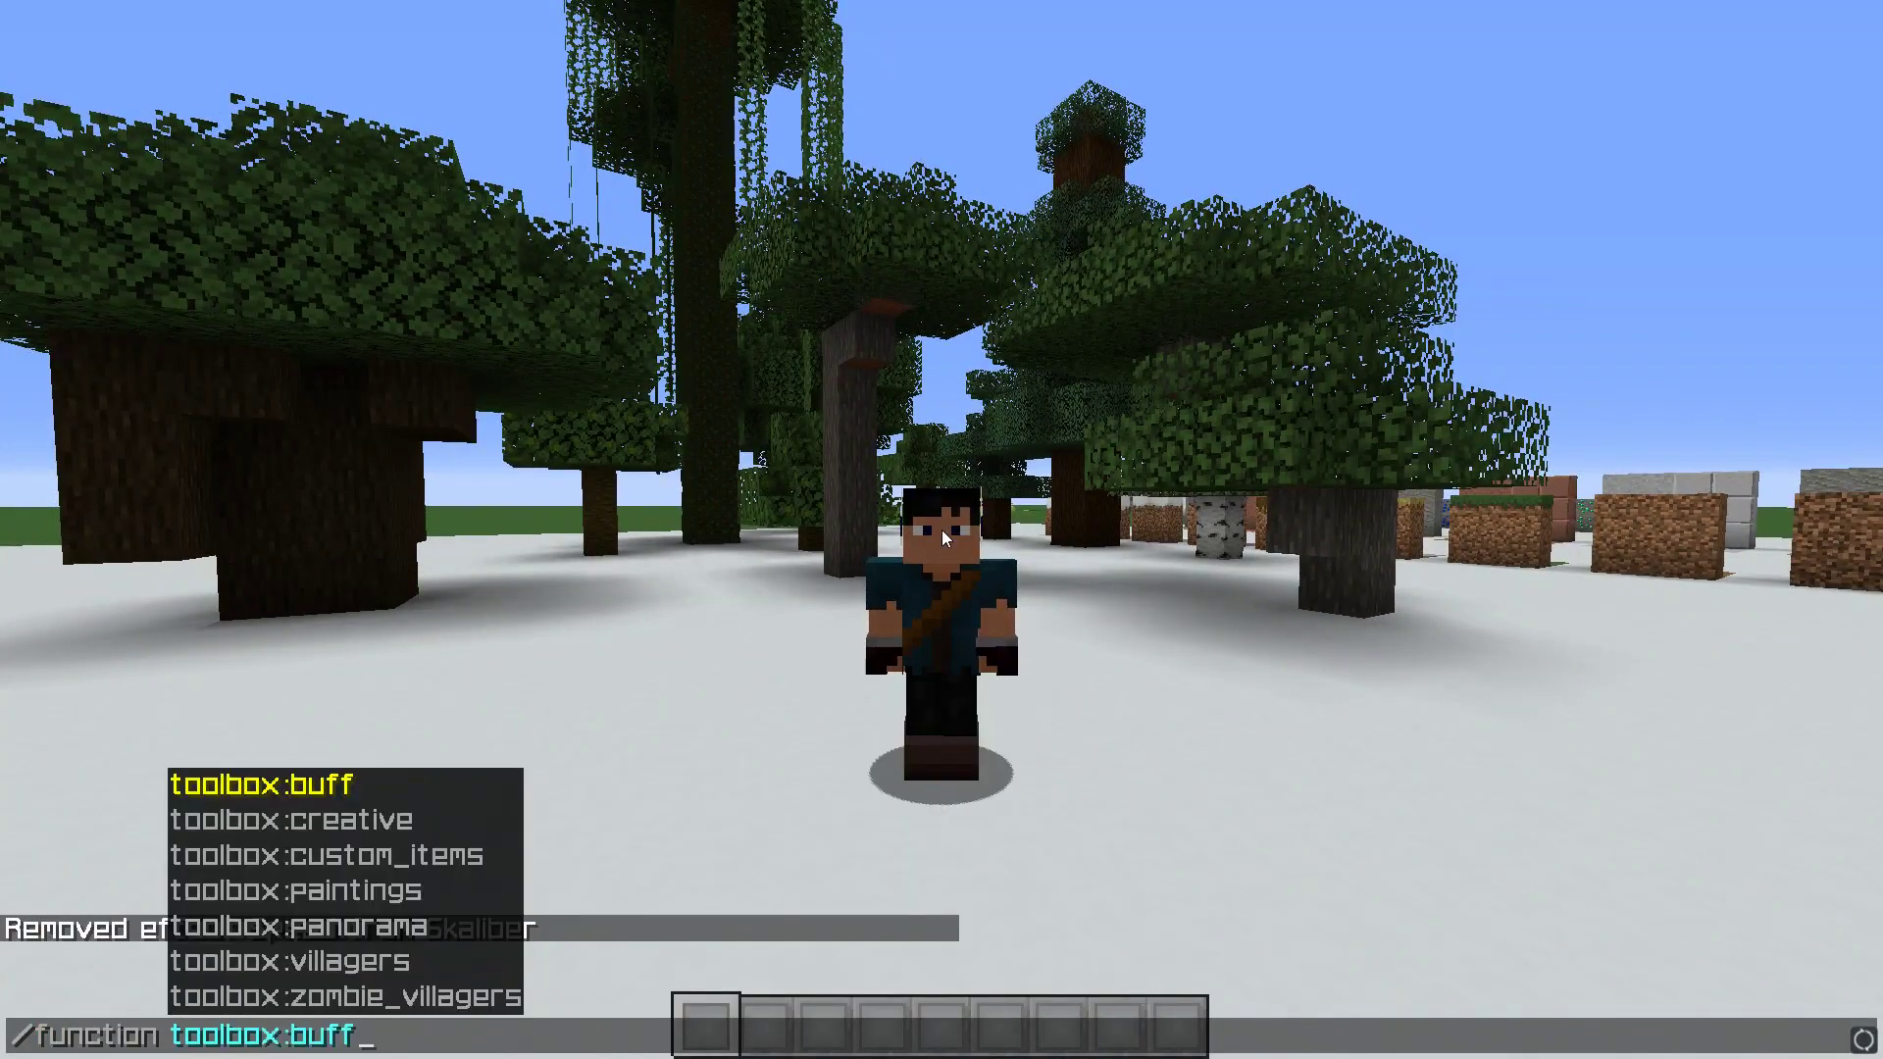
key("Down")
key("Down")
key("Down")
key("Down")
key("Tab")
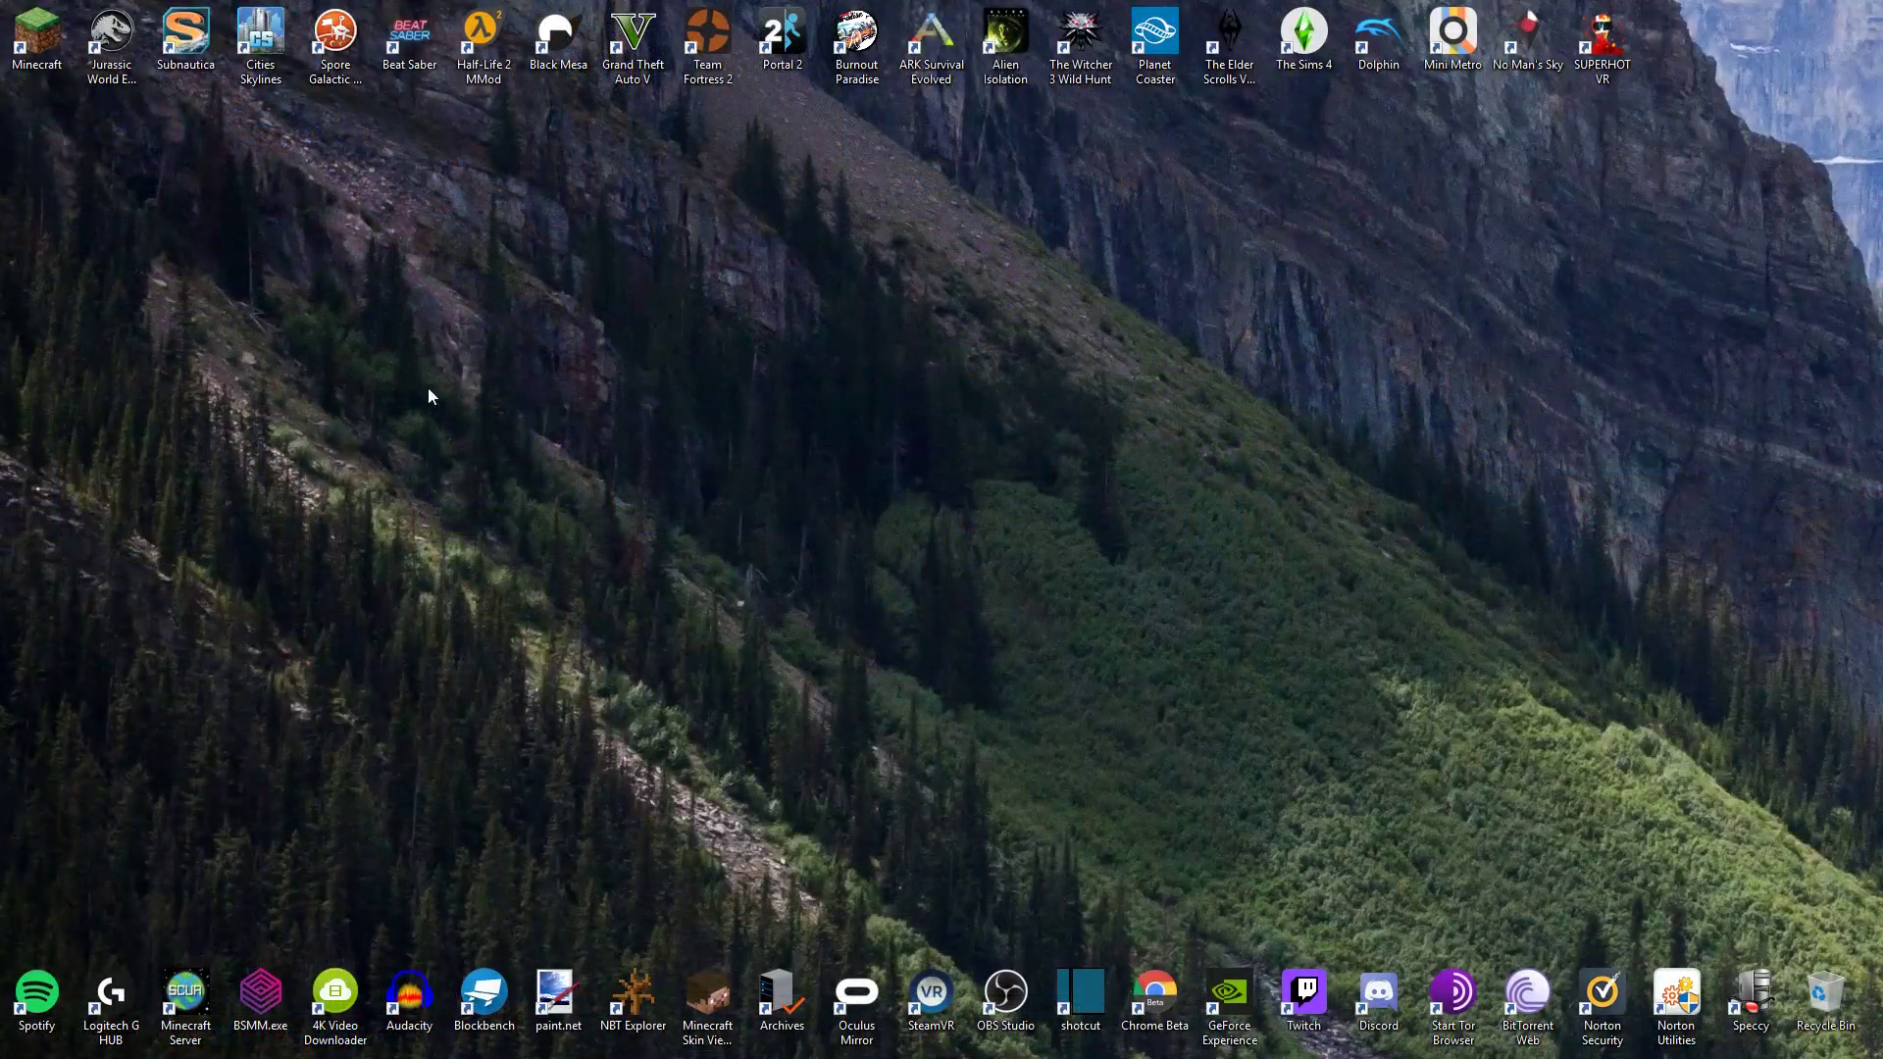
Start the Minecraft Launcher and open the OptiFine 1.15.2 installation for editing.
double_click(37, 34)
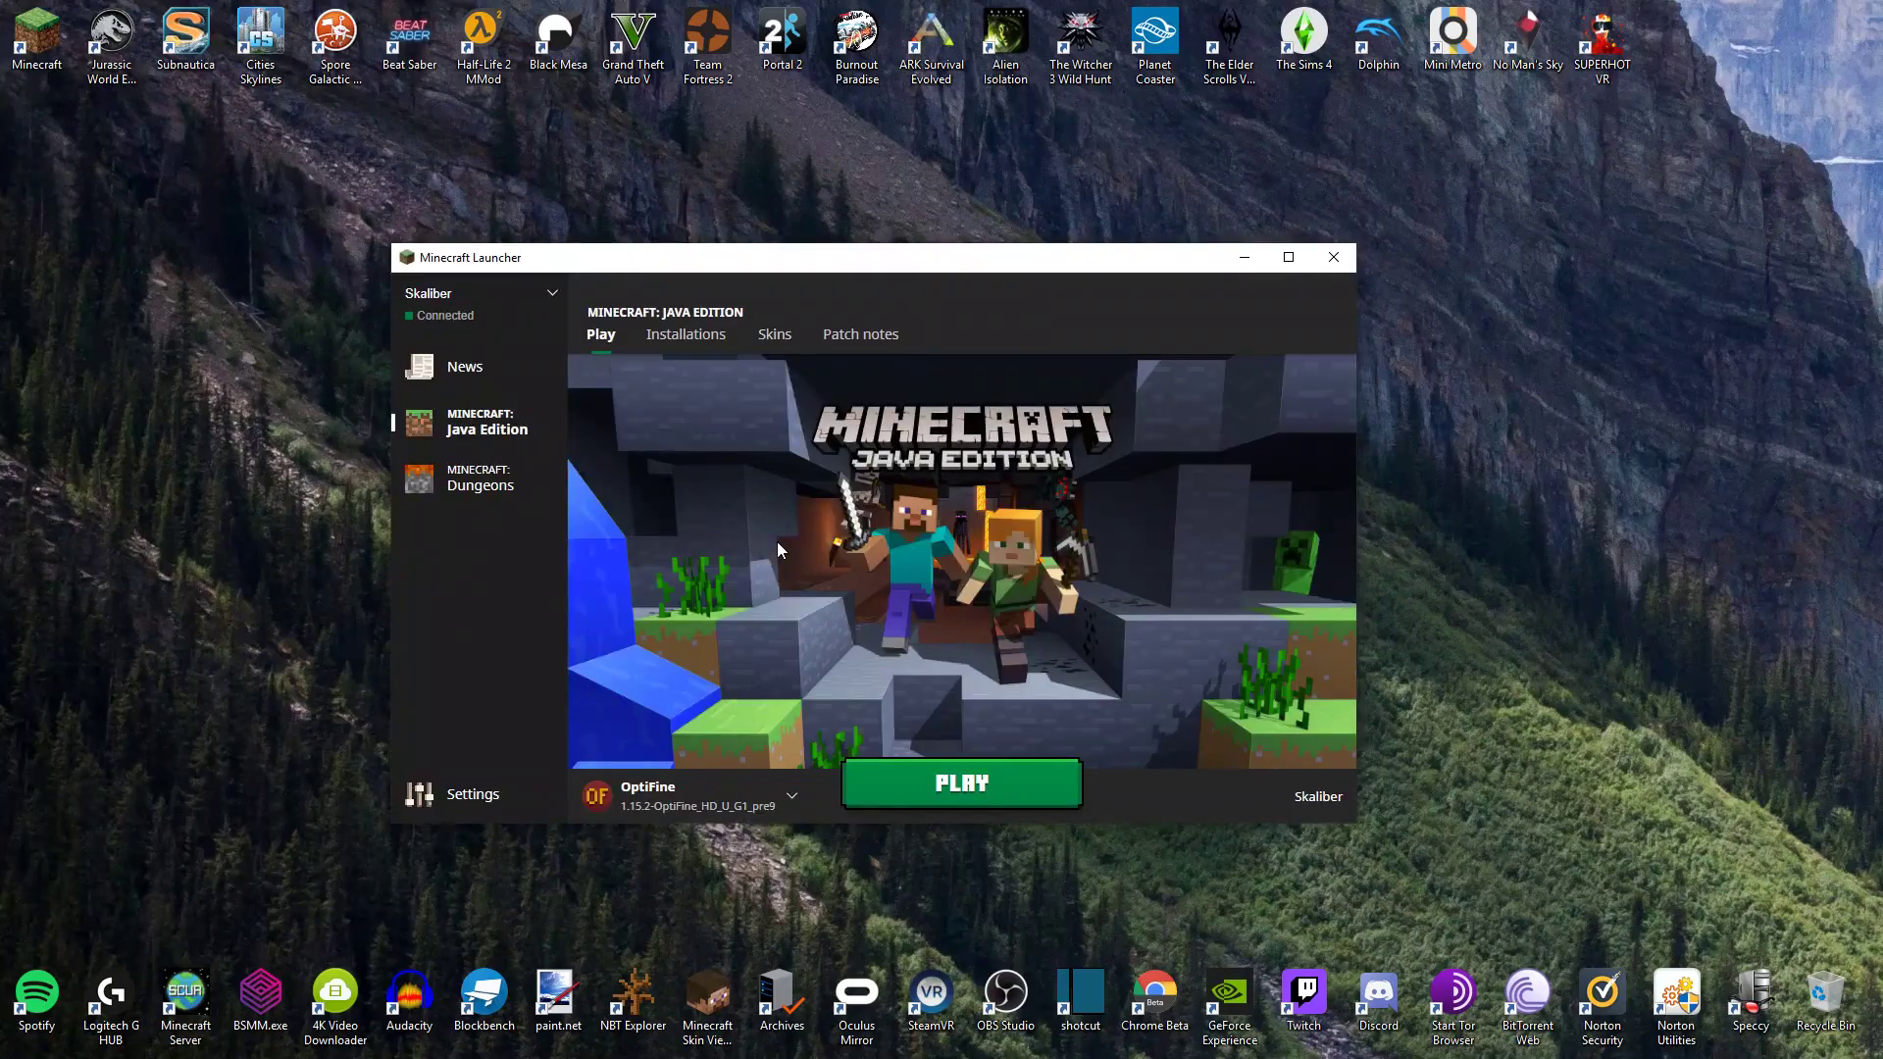
left_click(670, 348)
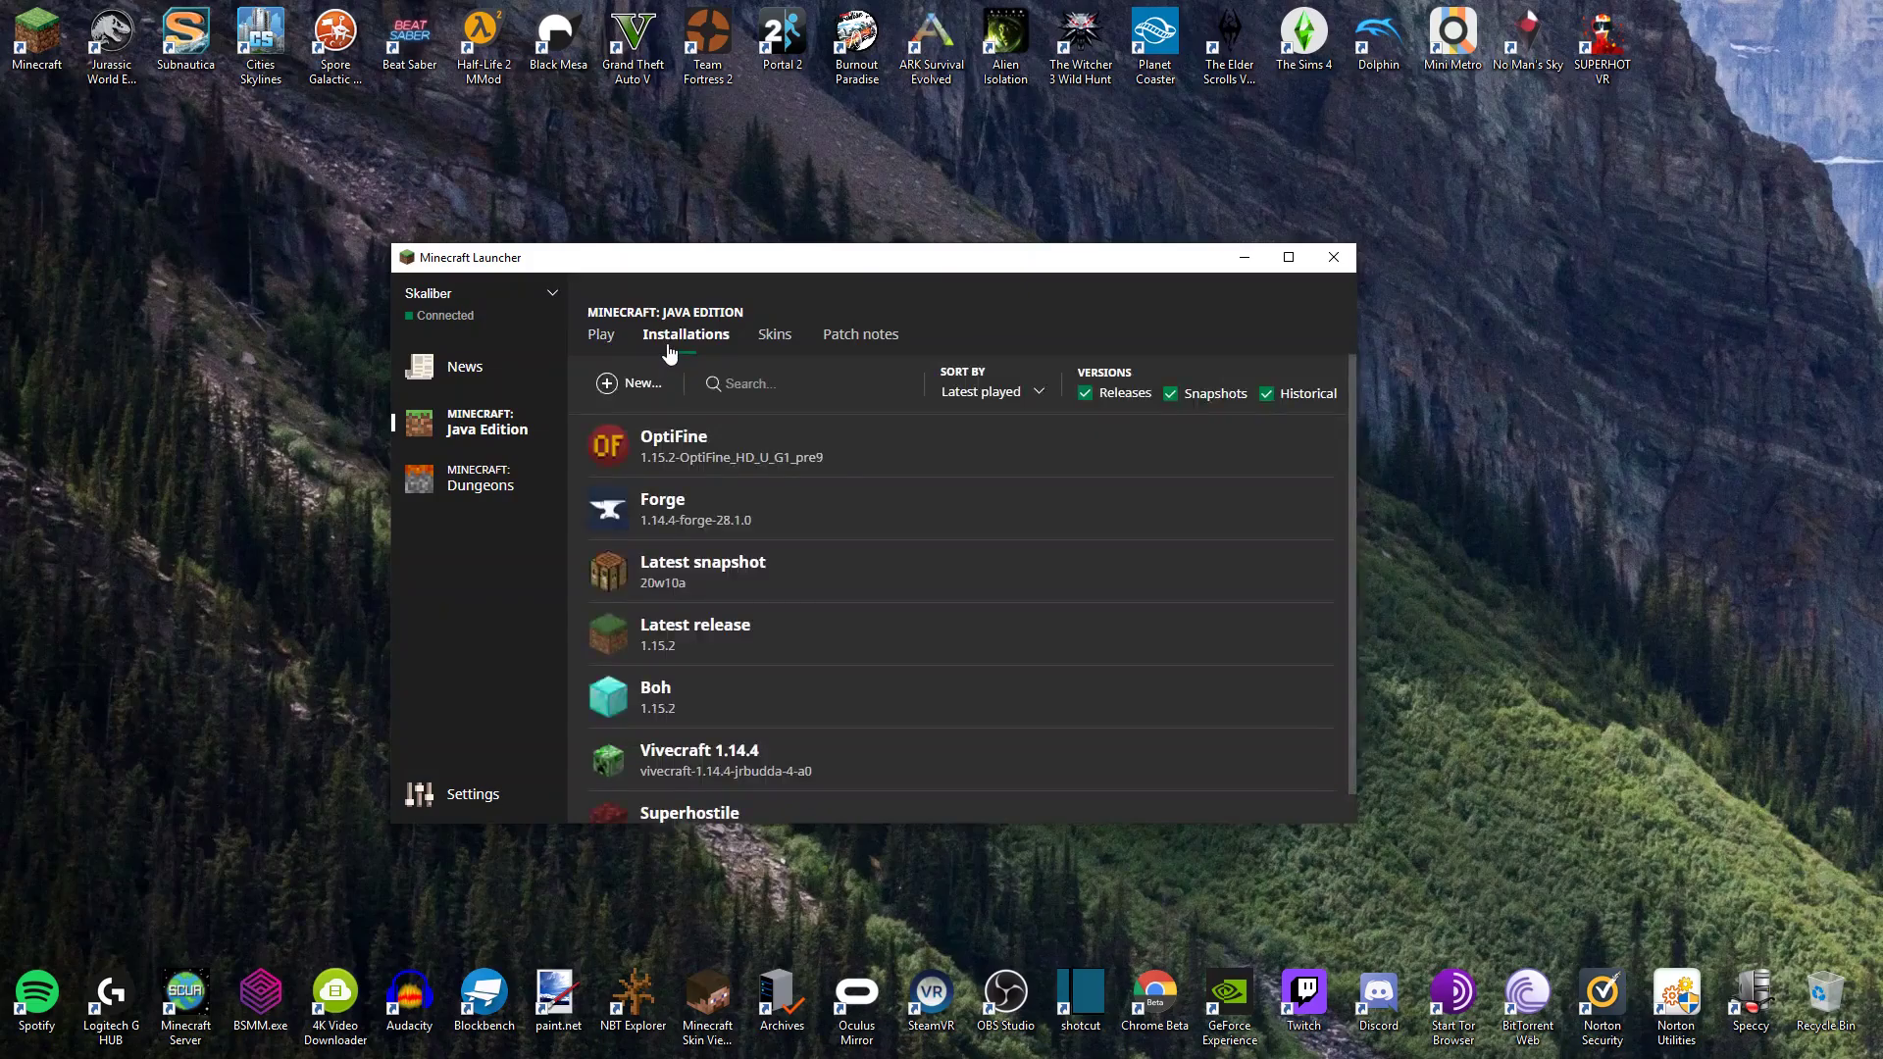
mouse_move(840, 468)
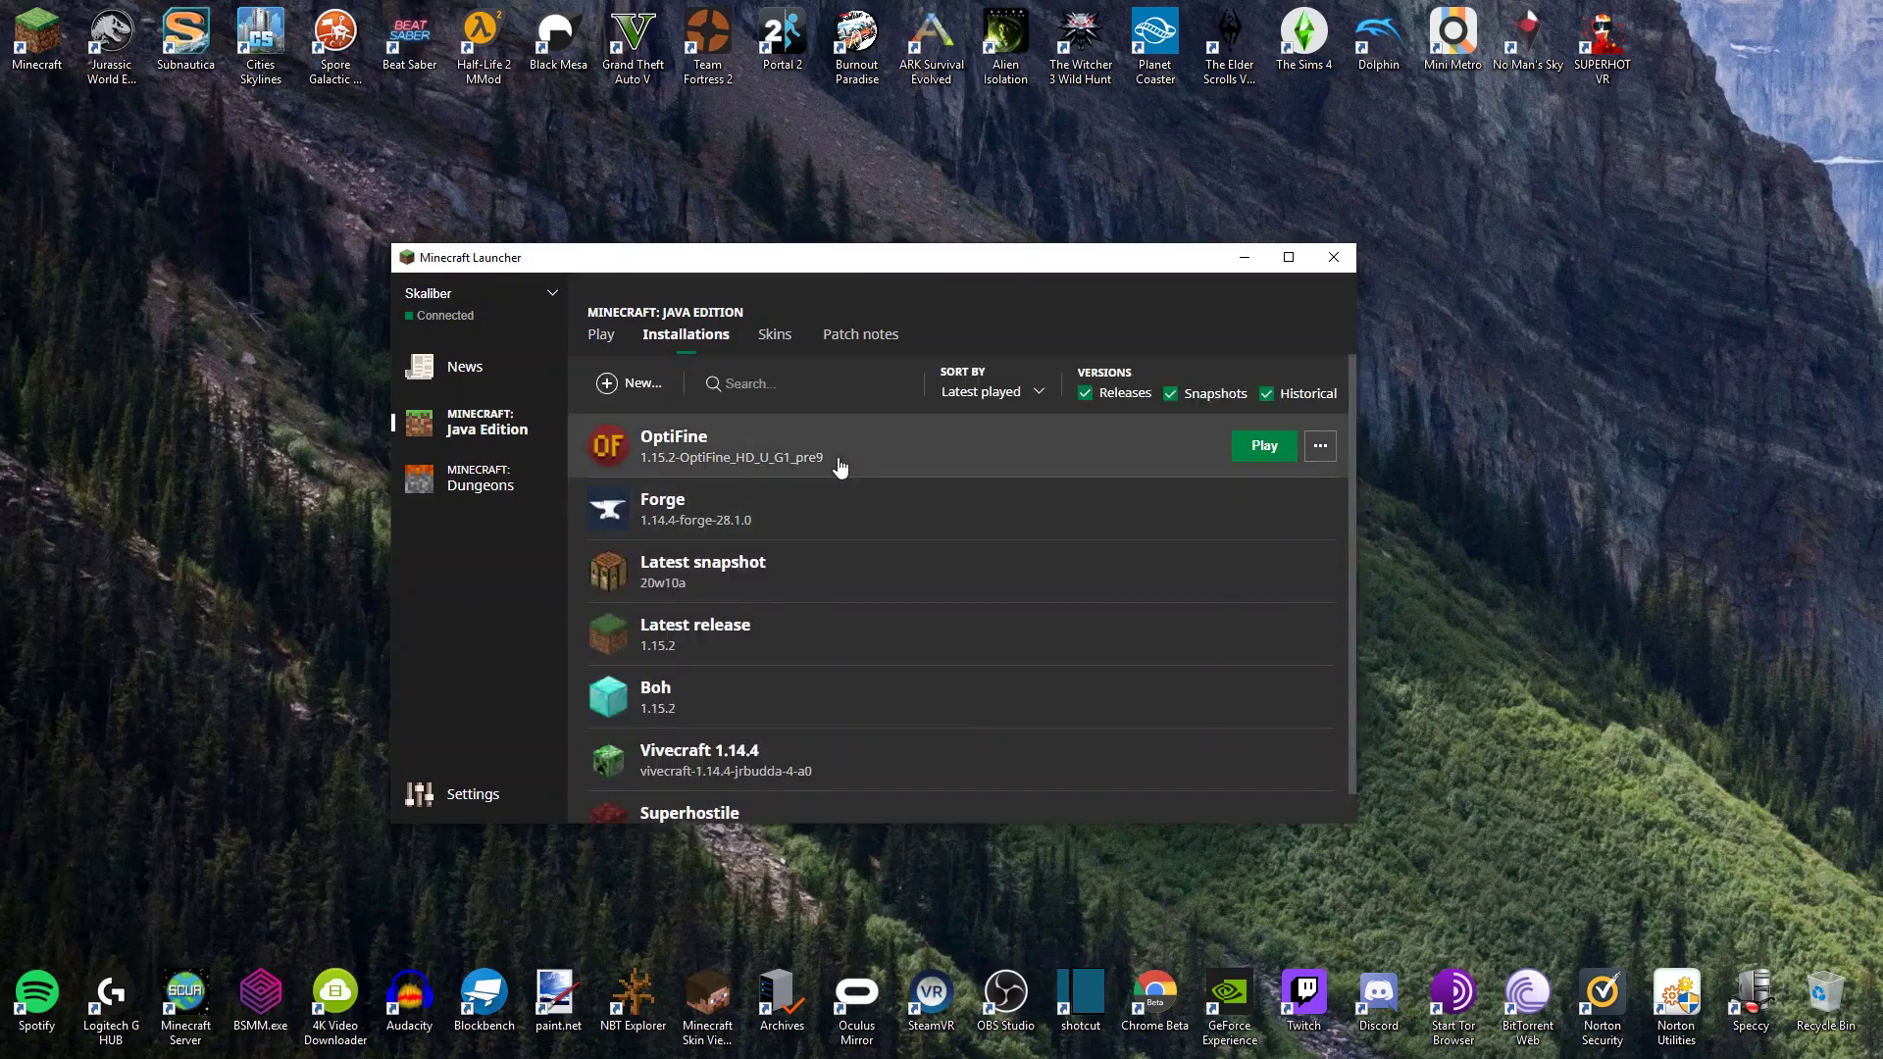
left_click(681, 445)
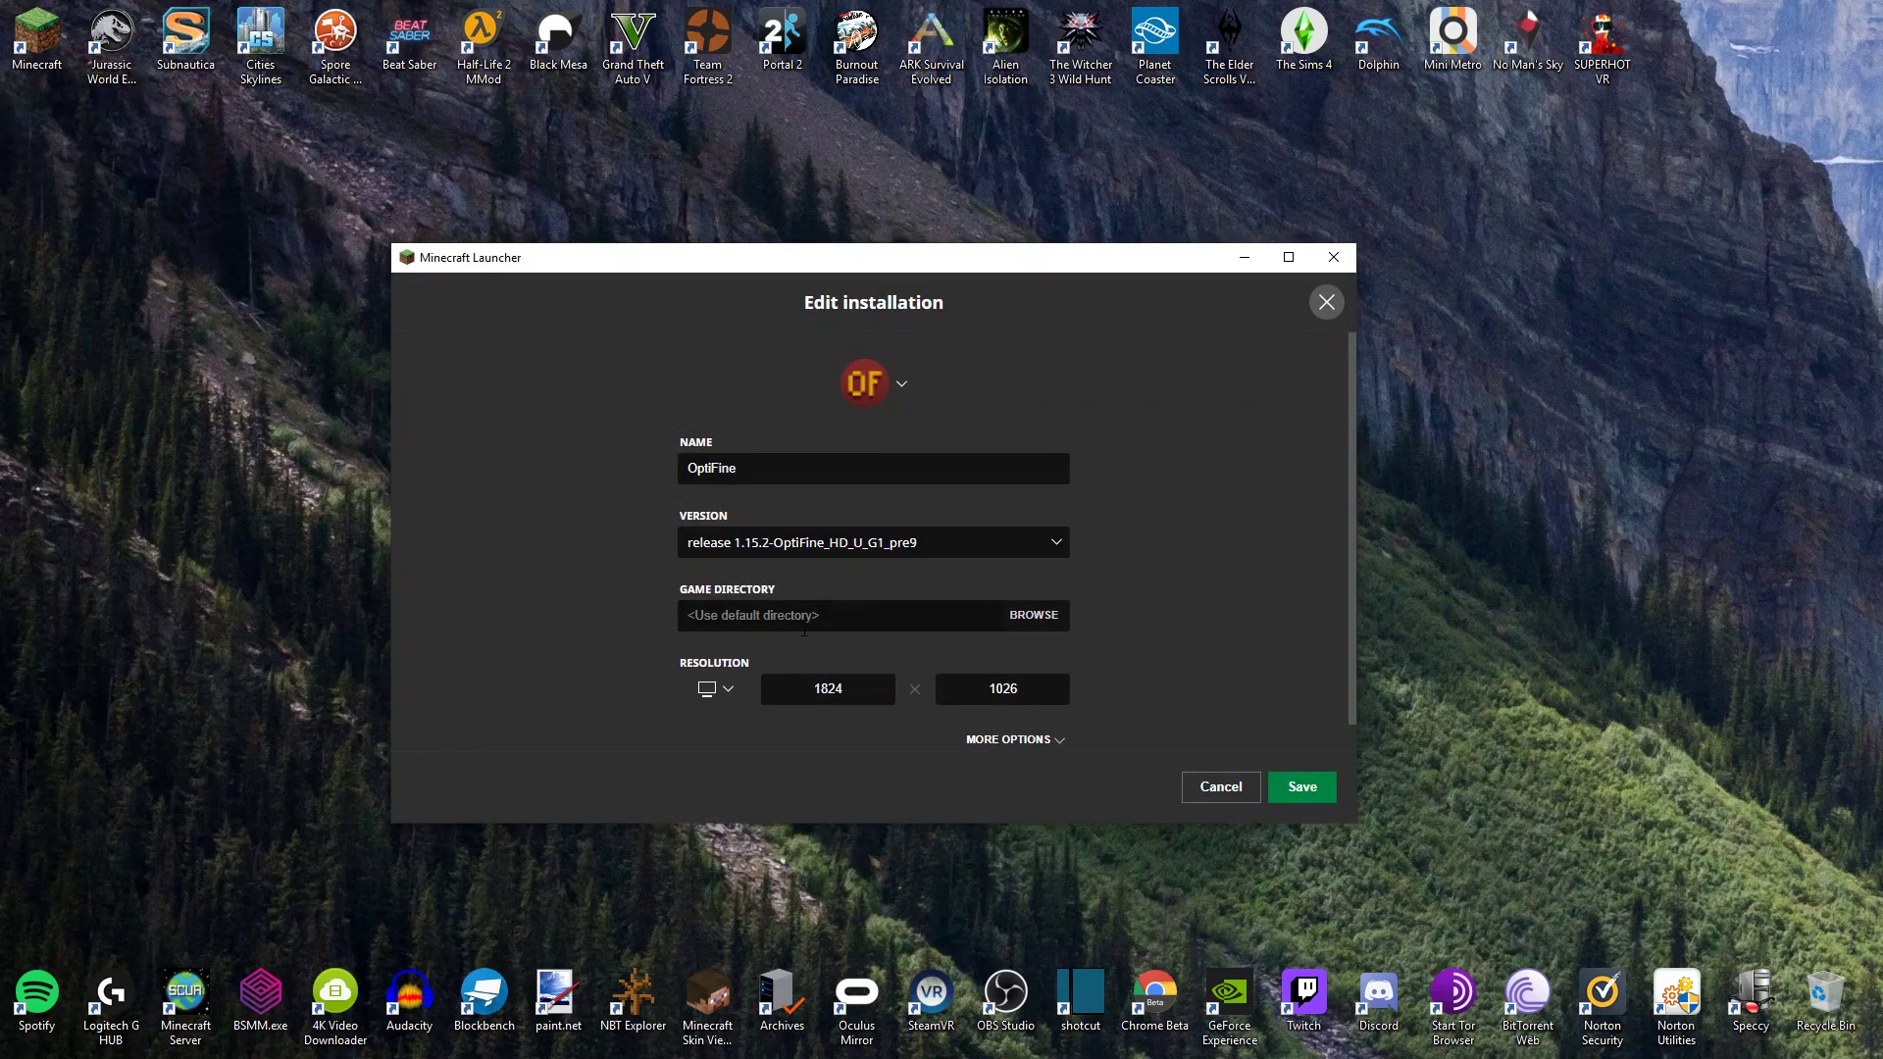
Look through the resolution presets, then enter 512 × 512 as the OptiFine resolution.
left_click(737, 690)
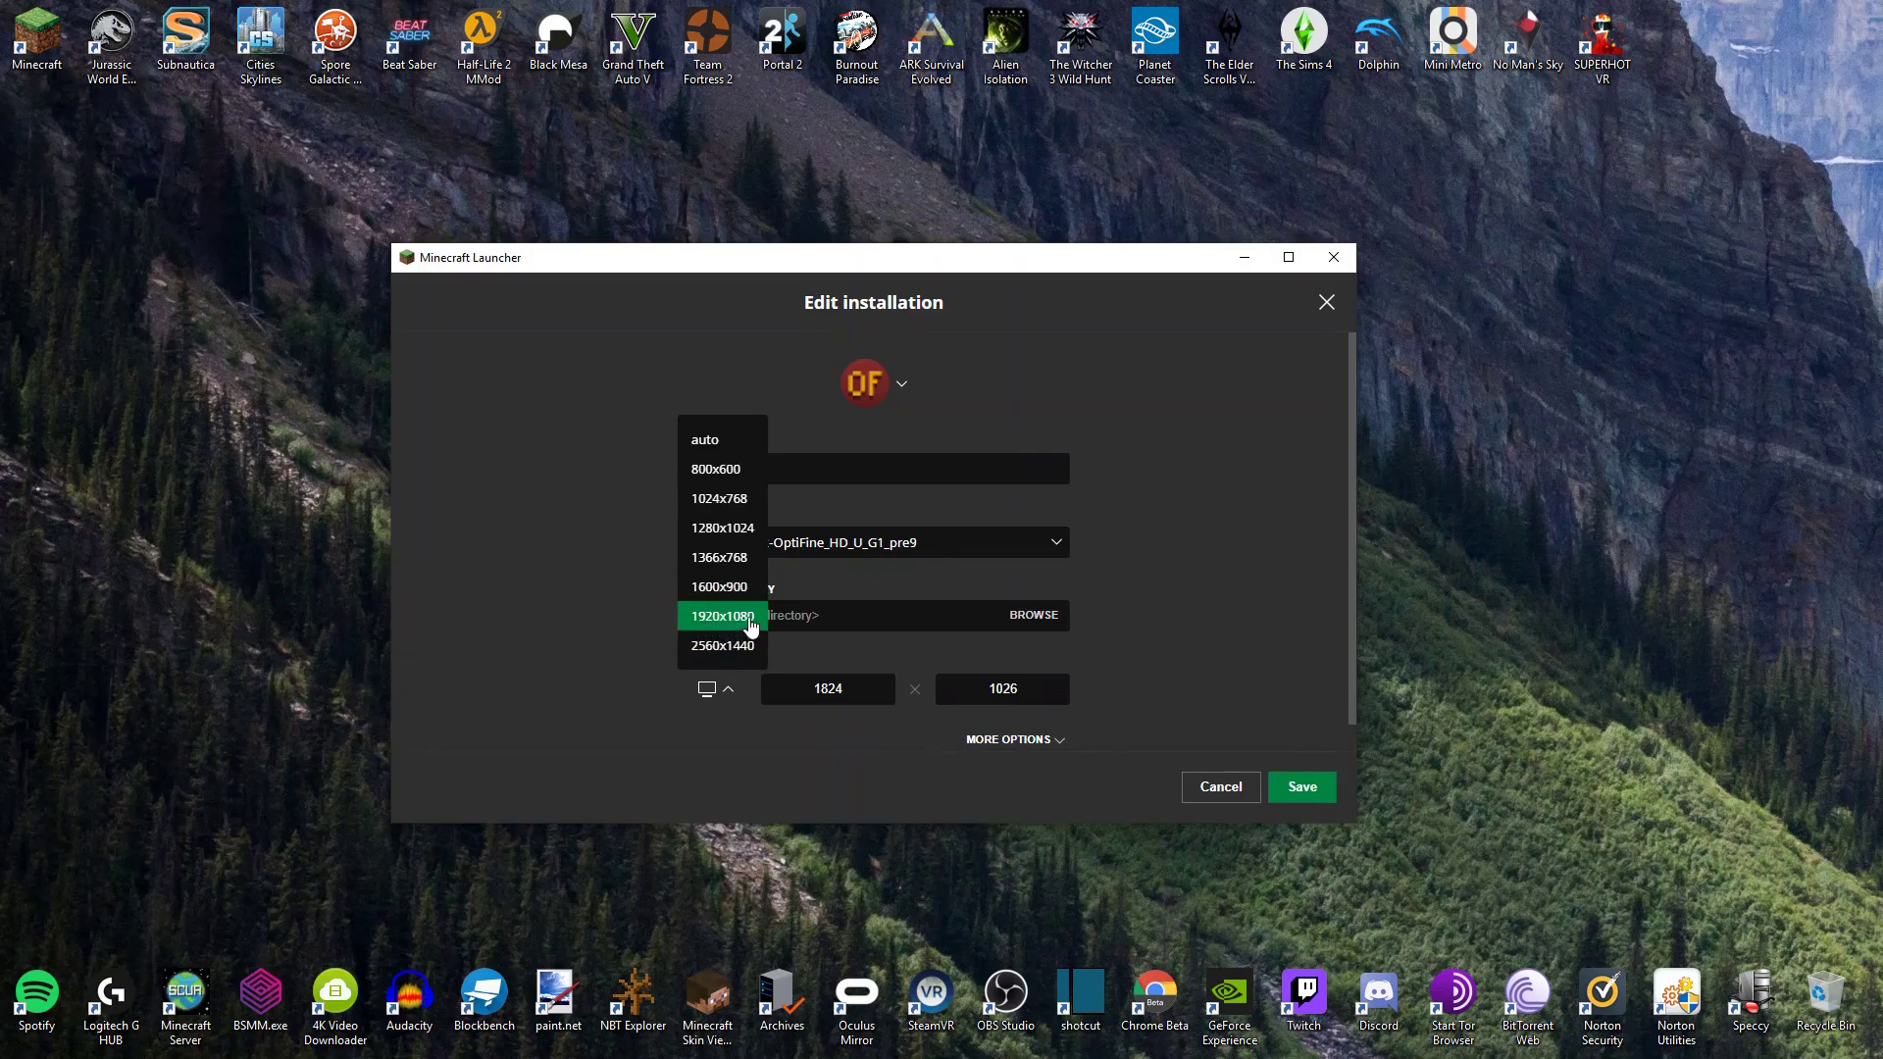
scroll(730, 655, "down", 1)
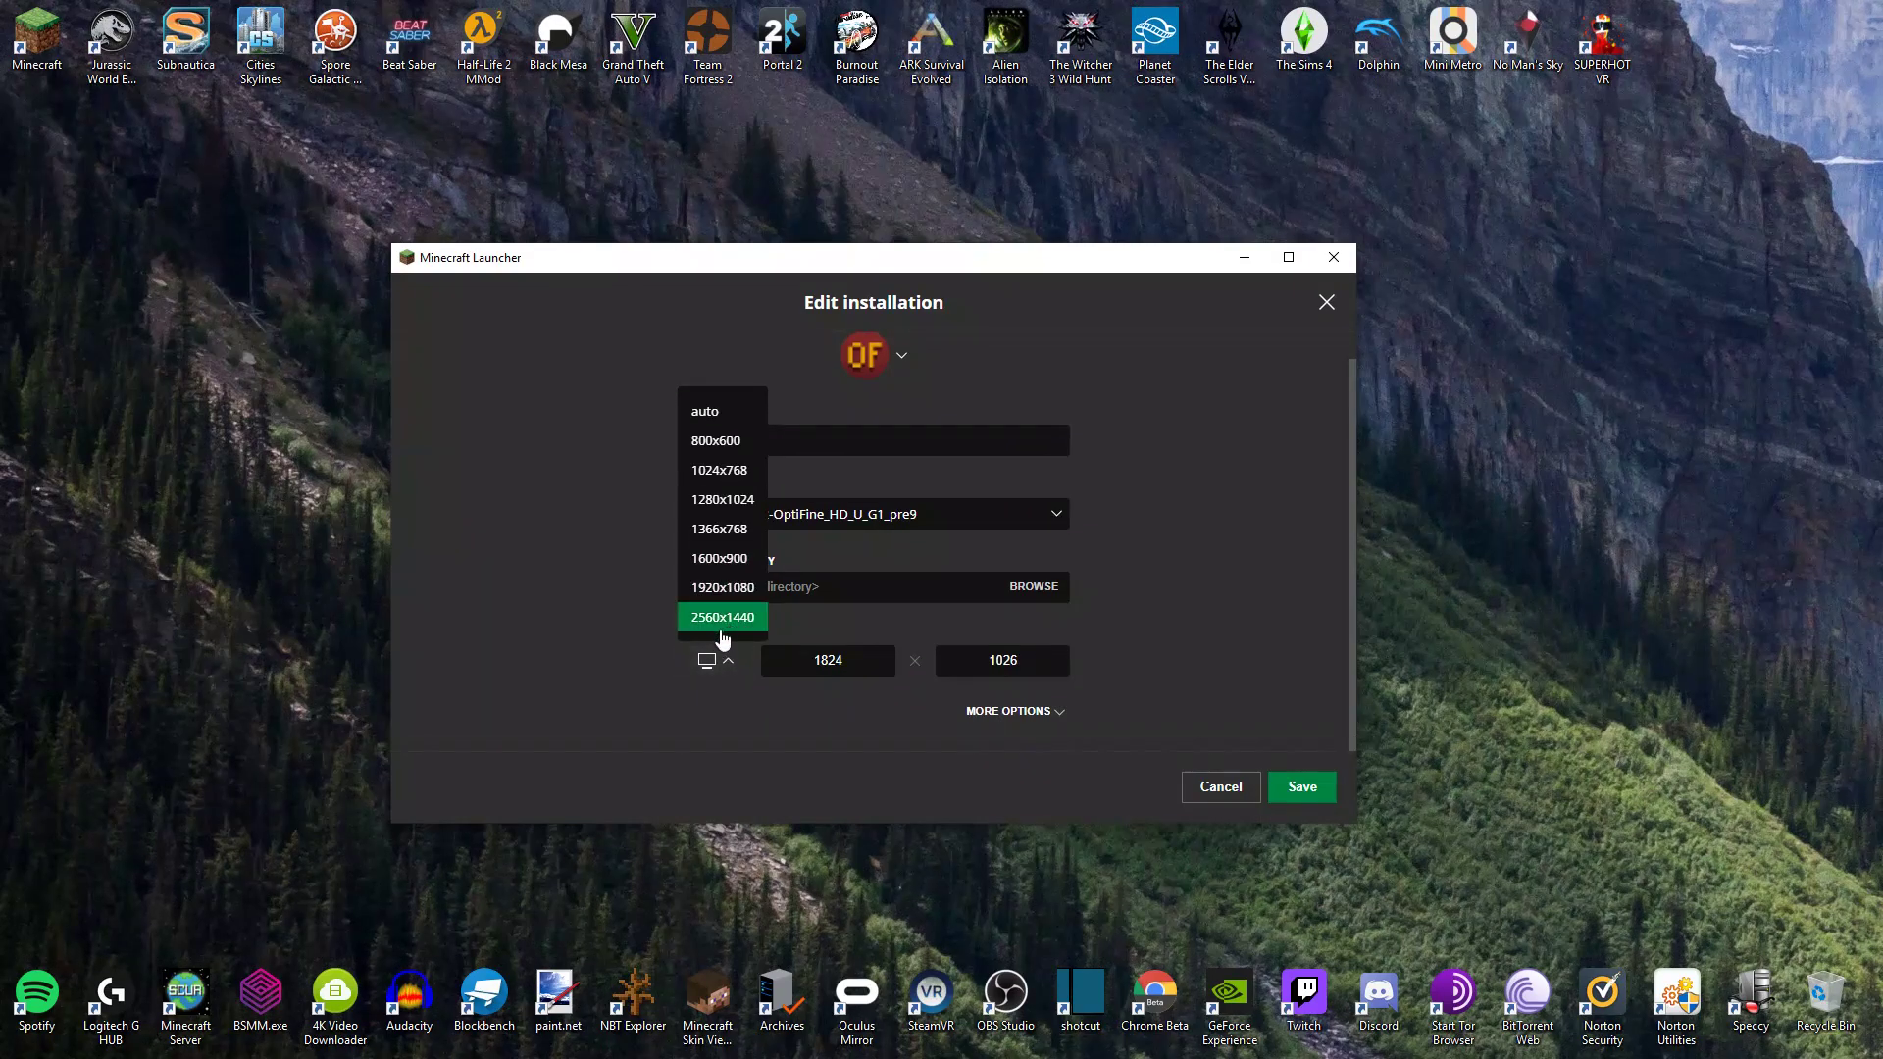
scroll(711, 648, "up", 1)
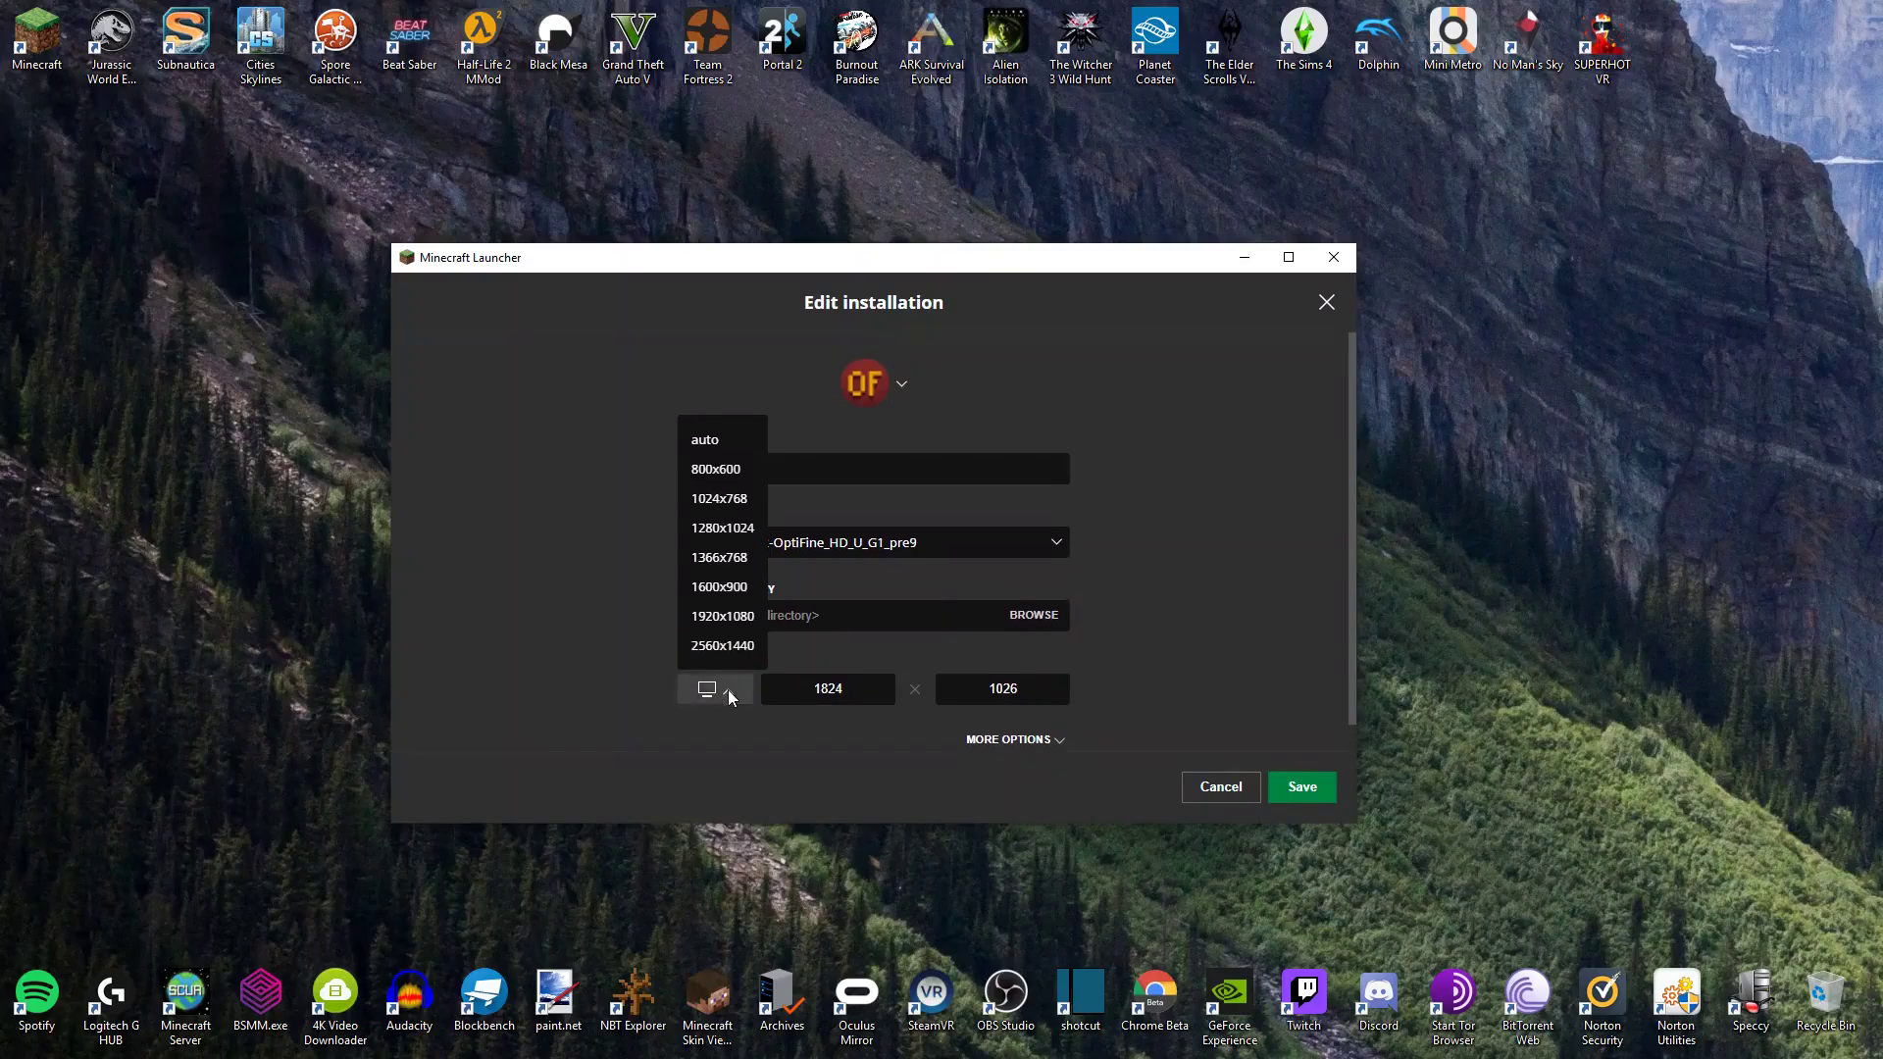
left_click(729, 698)
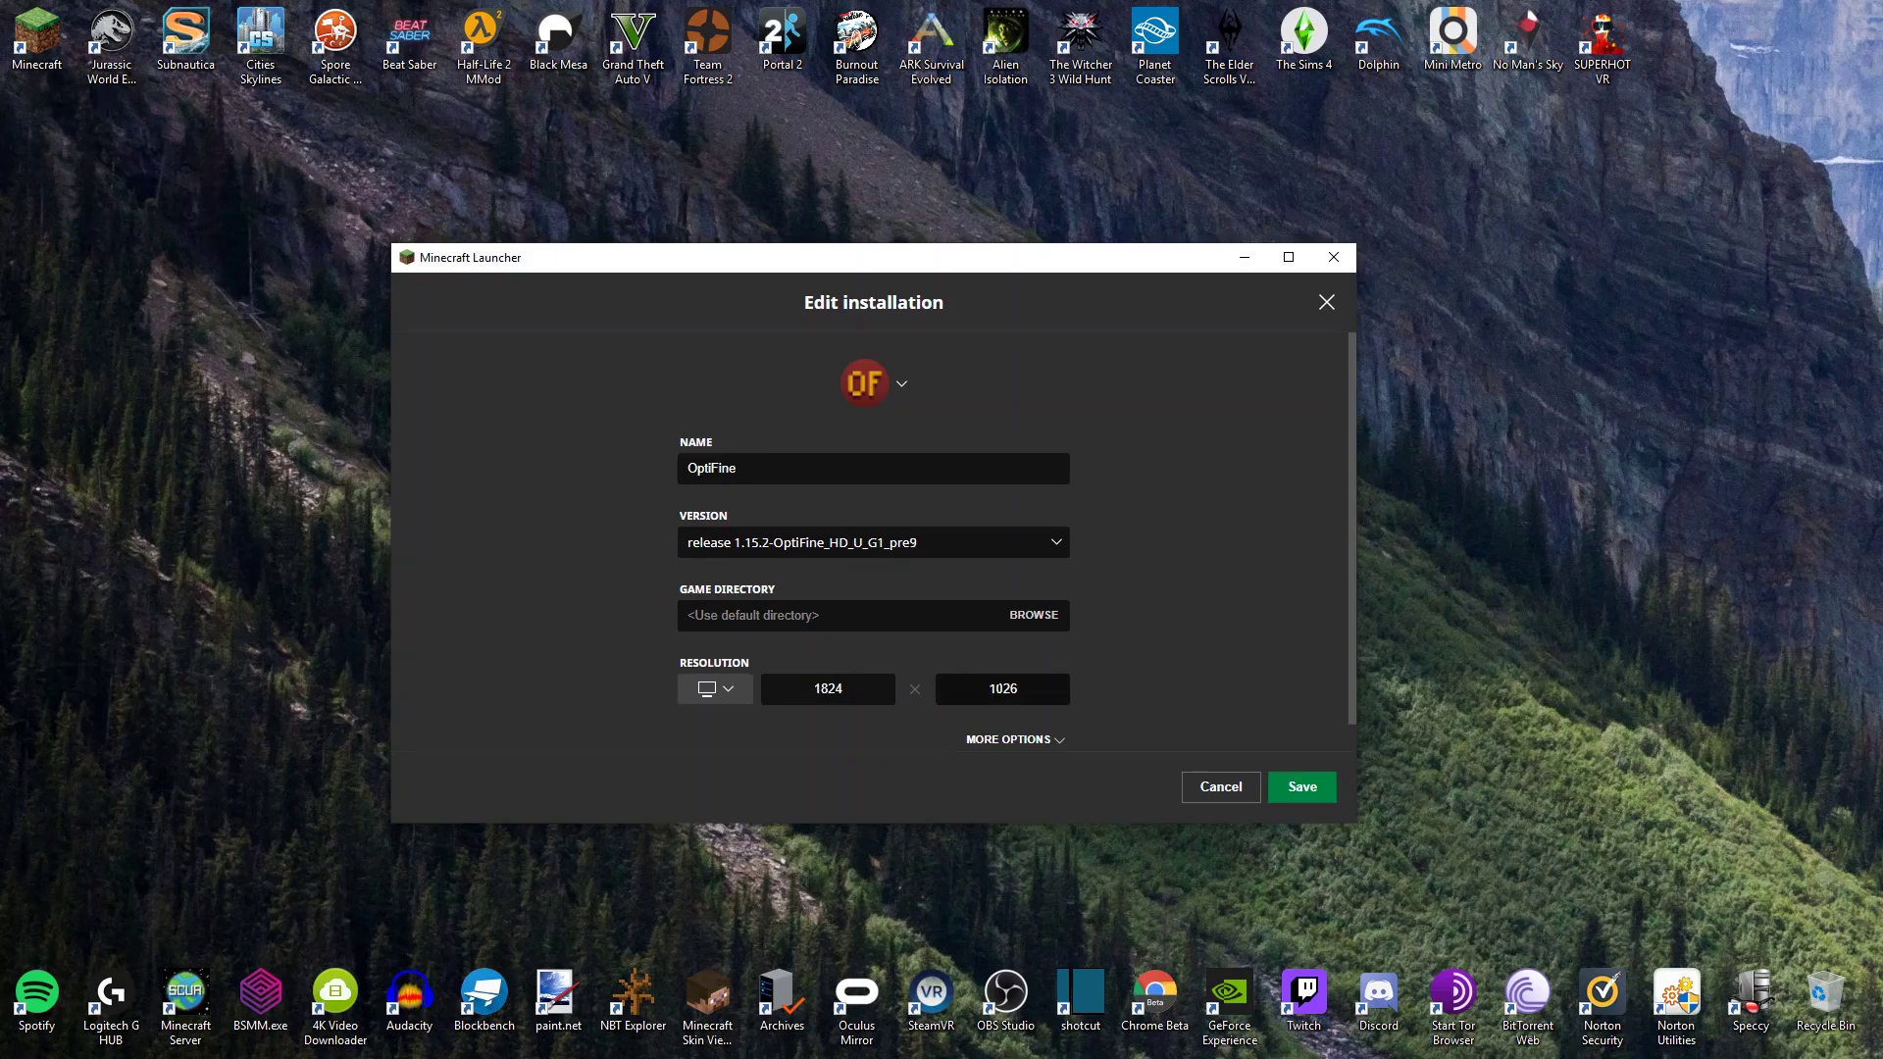
key("Tab")
type("512")
key("Tab")
type("512")
left_click(1179, 676)
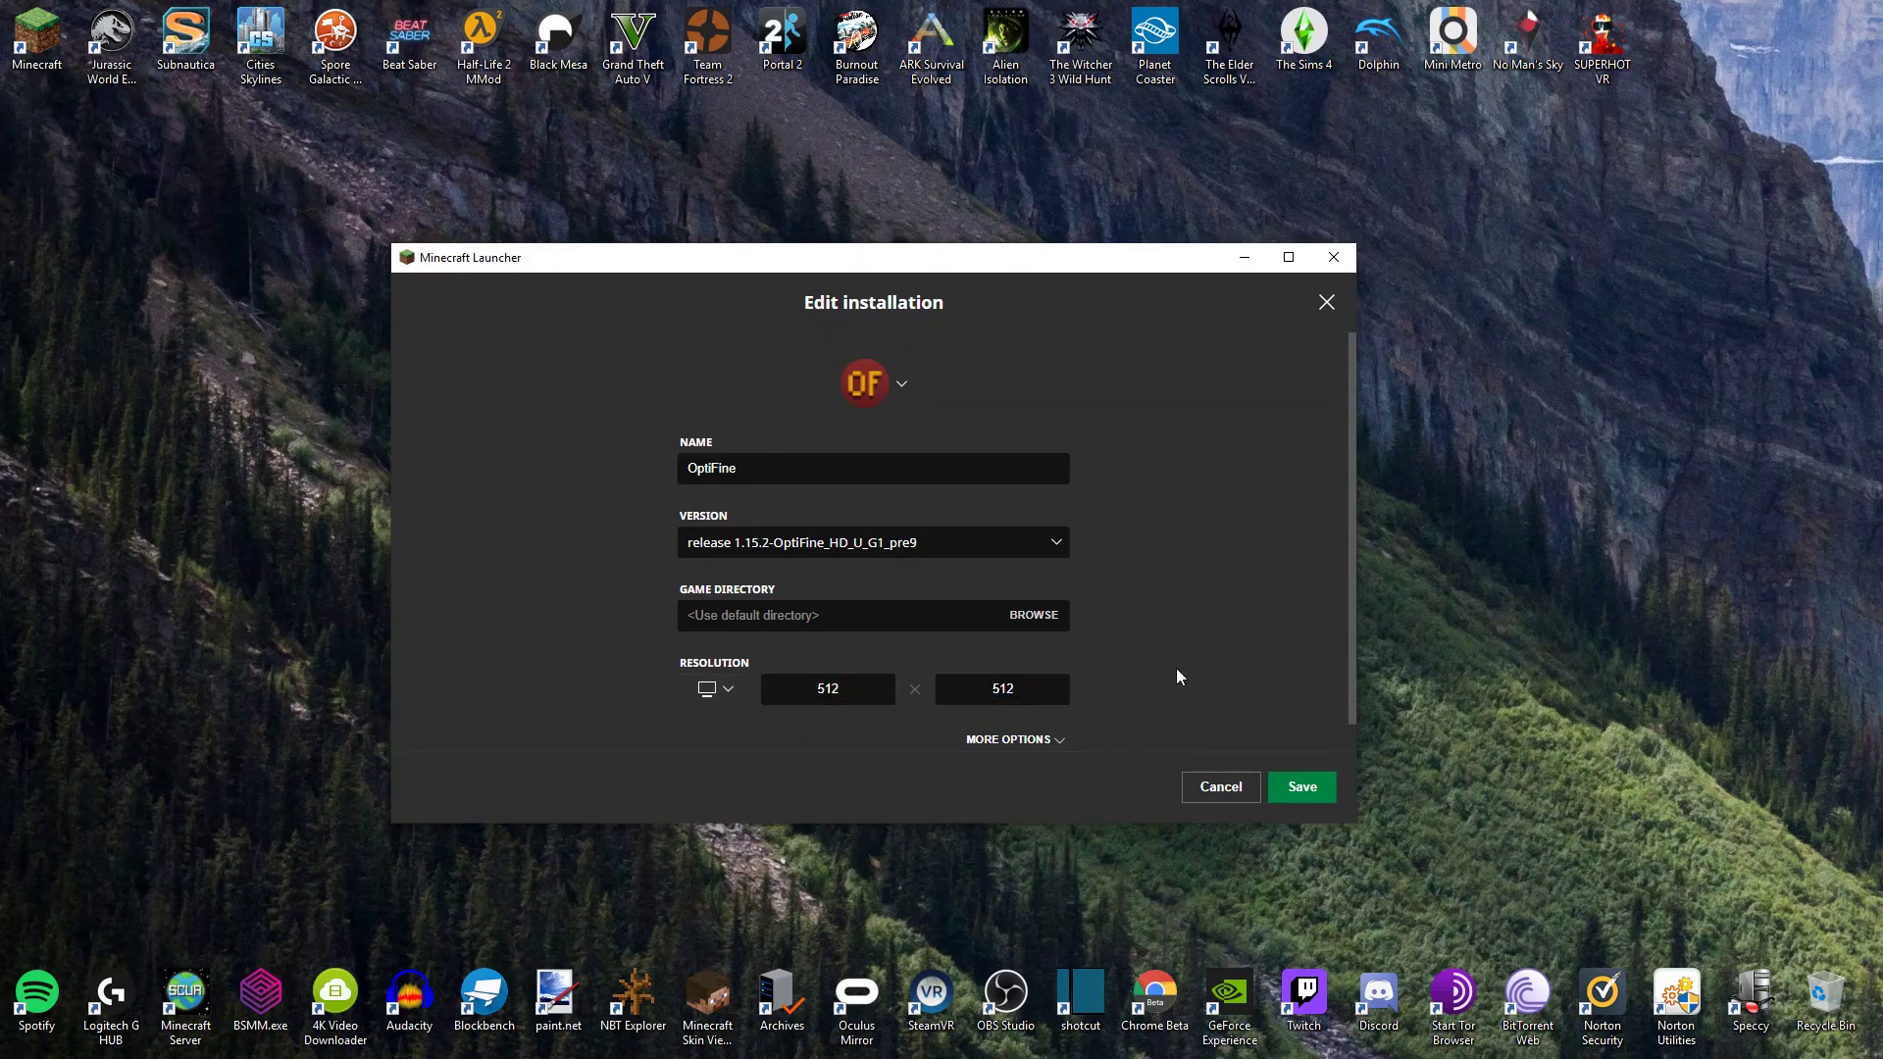
Change the OptiFine resolution to 1024 × 1024 and save the installation.
left_click(804, 695)
type("1024")
key("Tab")
type("1024")
left_click(1149, 685)
left_click(736, 698)
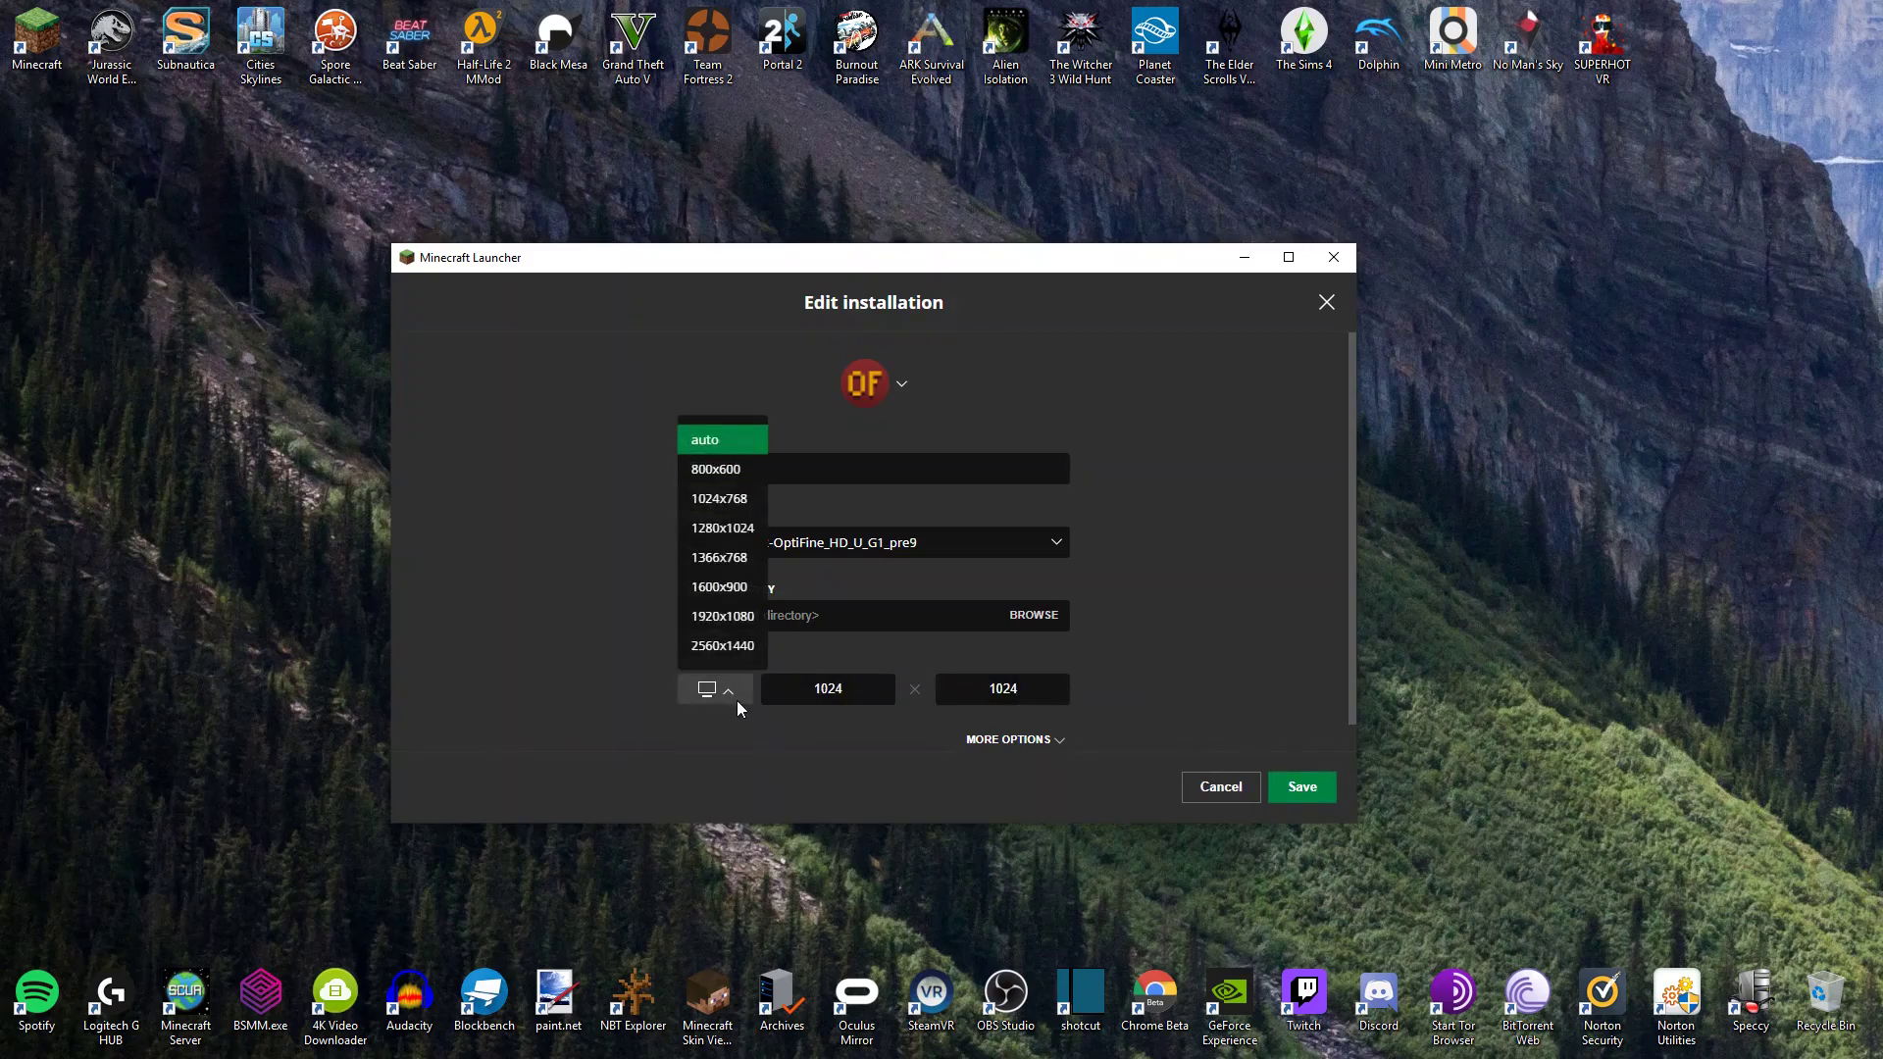
left_click(732, 695)
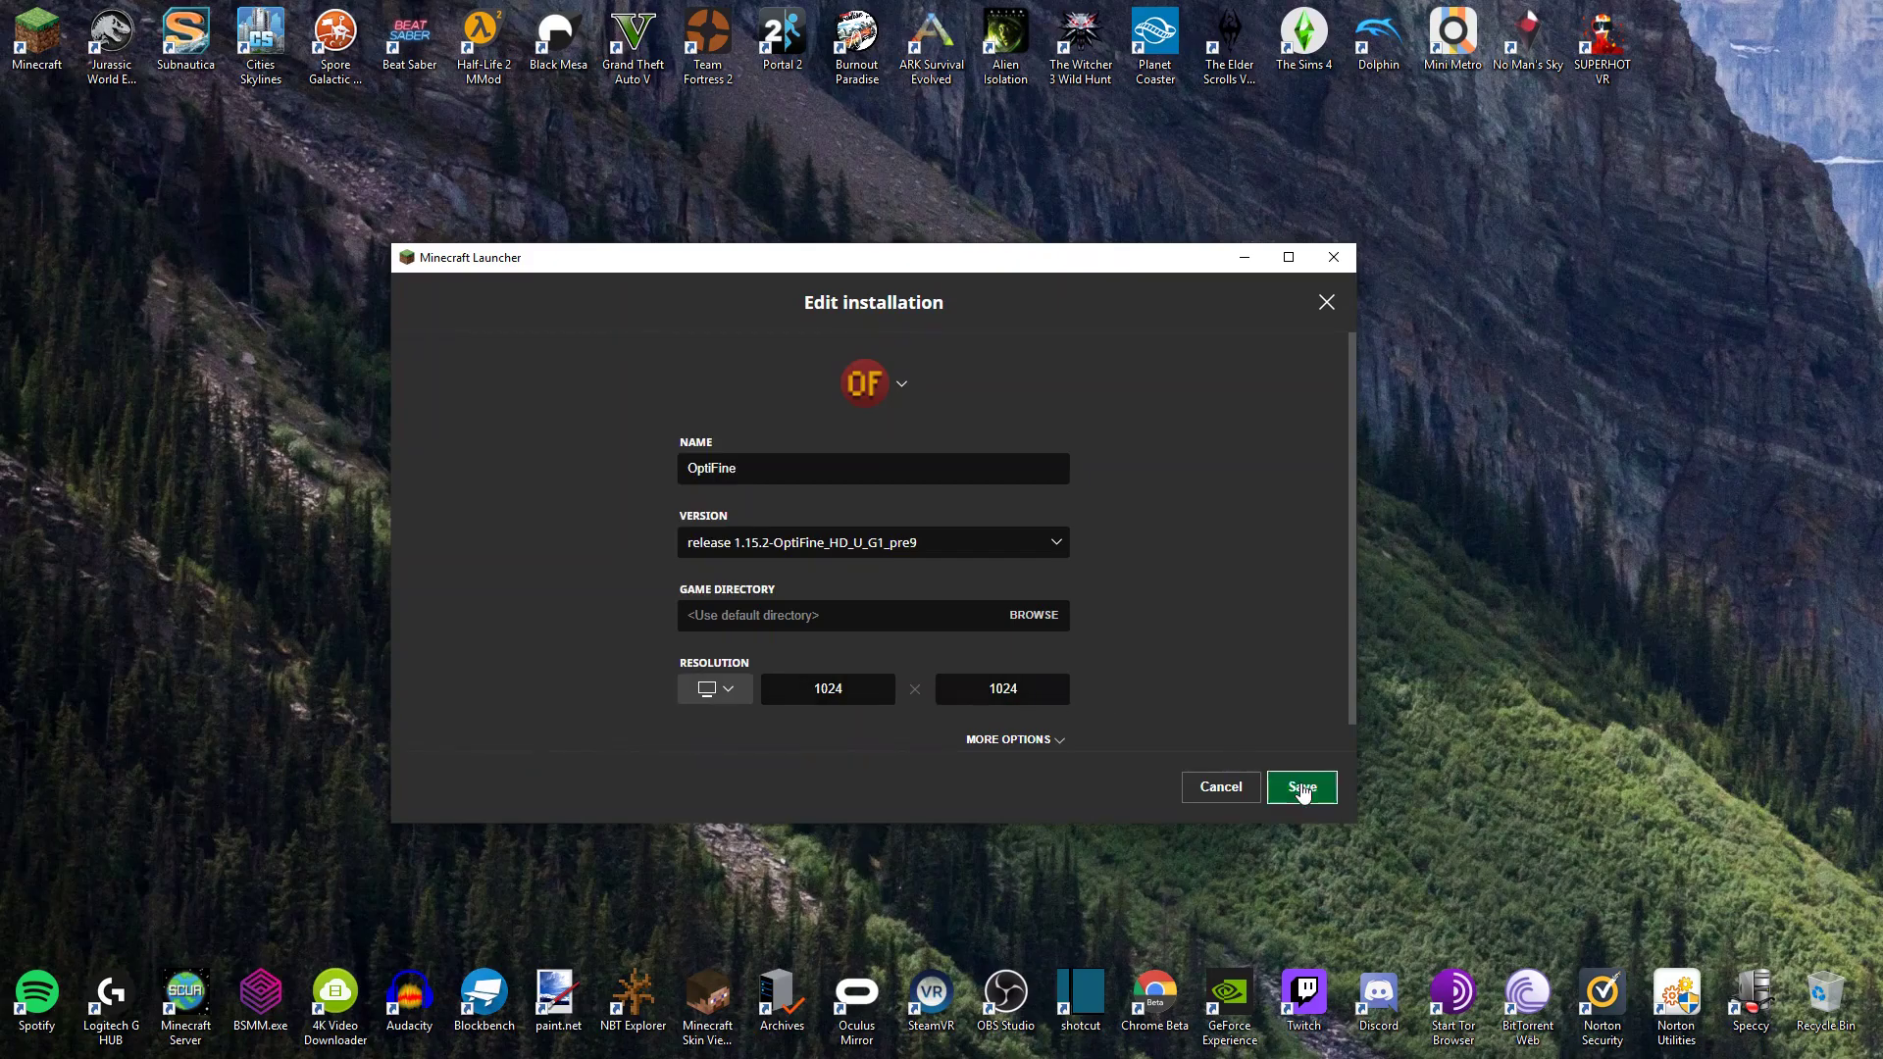
left_click(1302, 785)
left_click(601, 337)
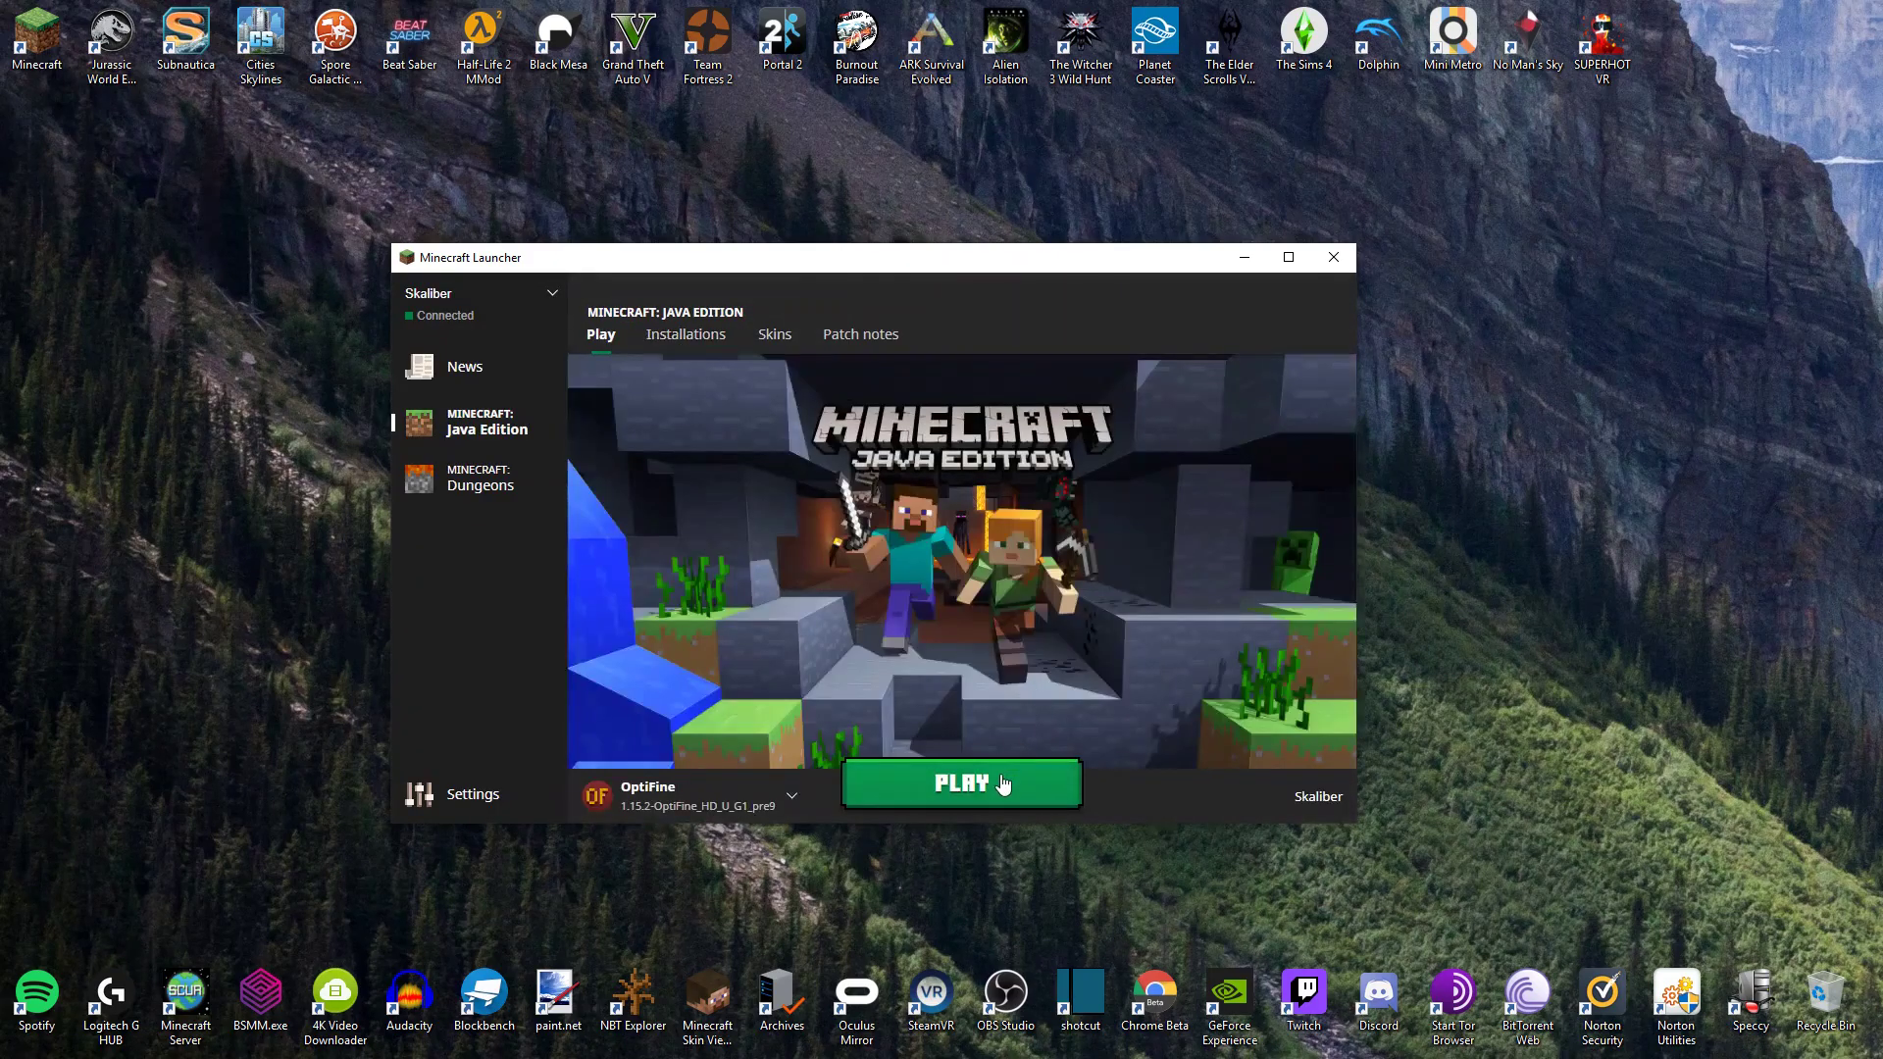
Launch Minecraft 1.15.2 with the OptiFine installation.
left_click(961, 782)
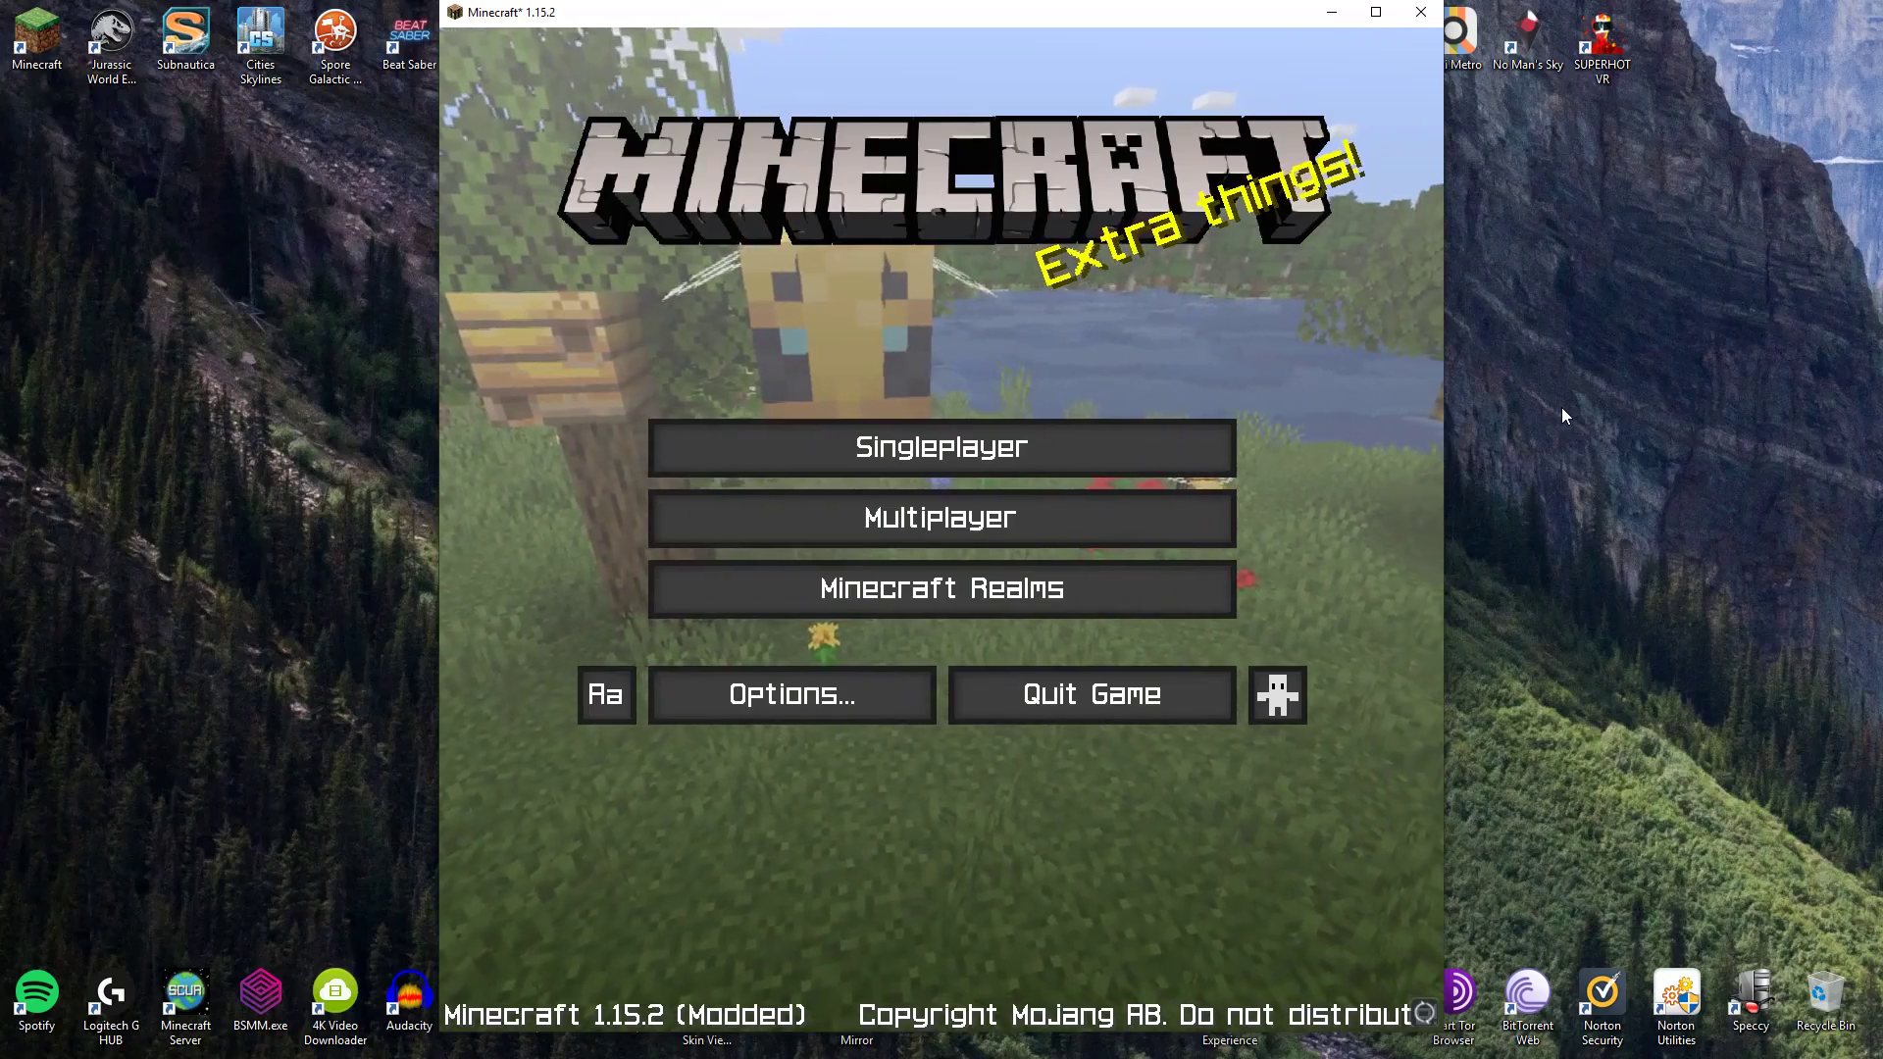
Load a singleplayer world, visit Options from the pause menu, then resume playing.
left_click(888, 449)
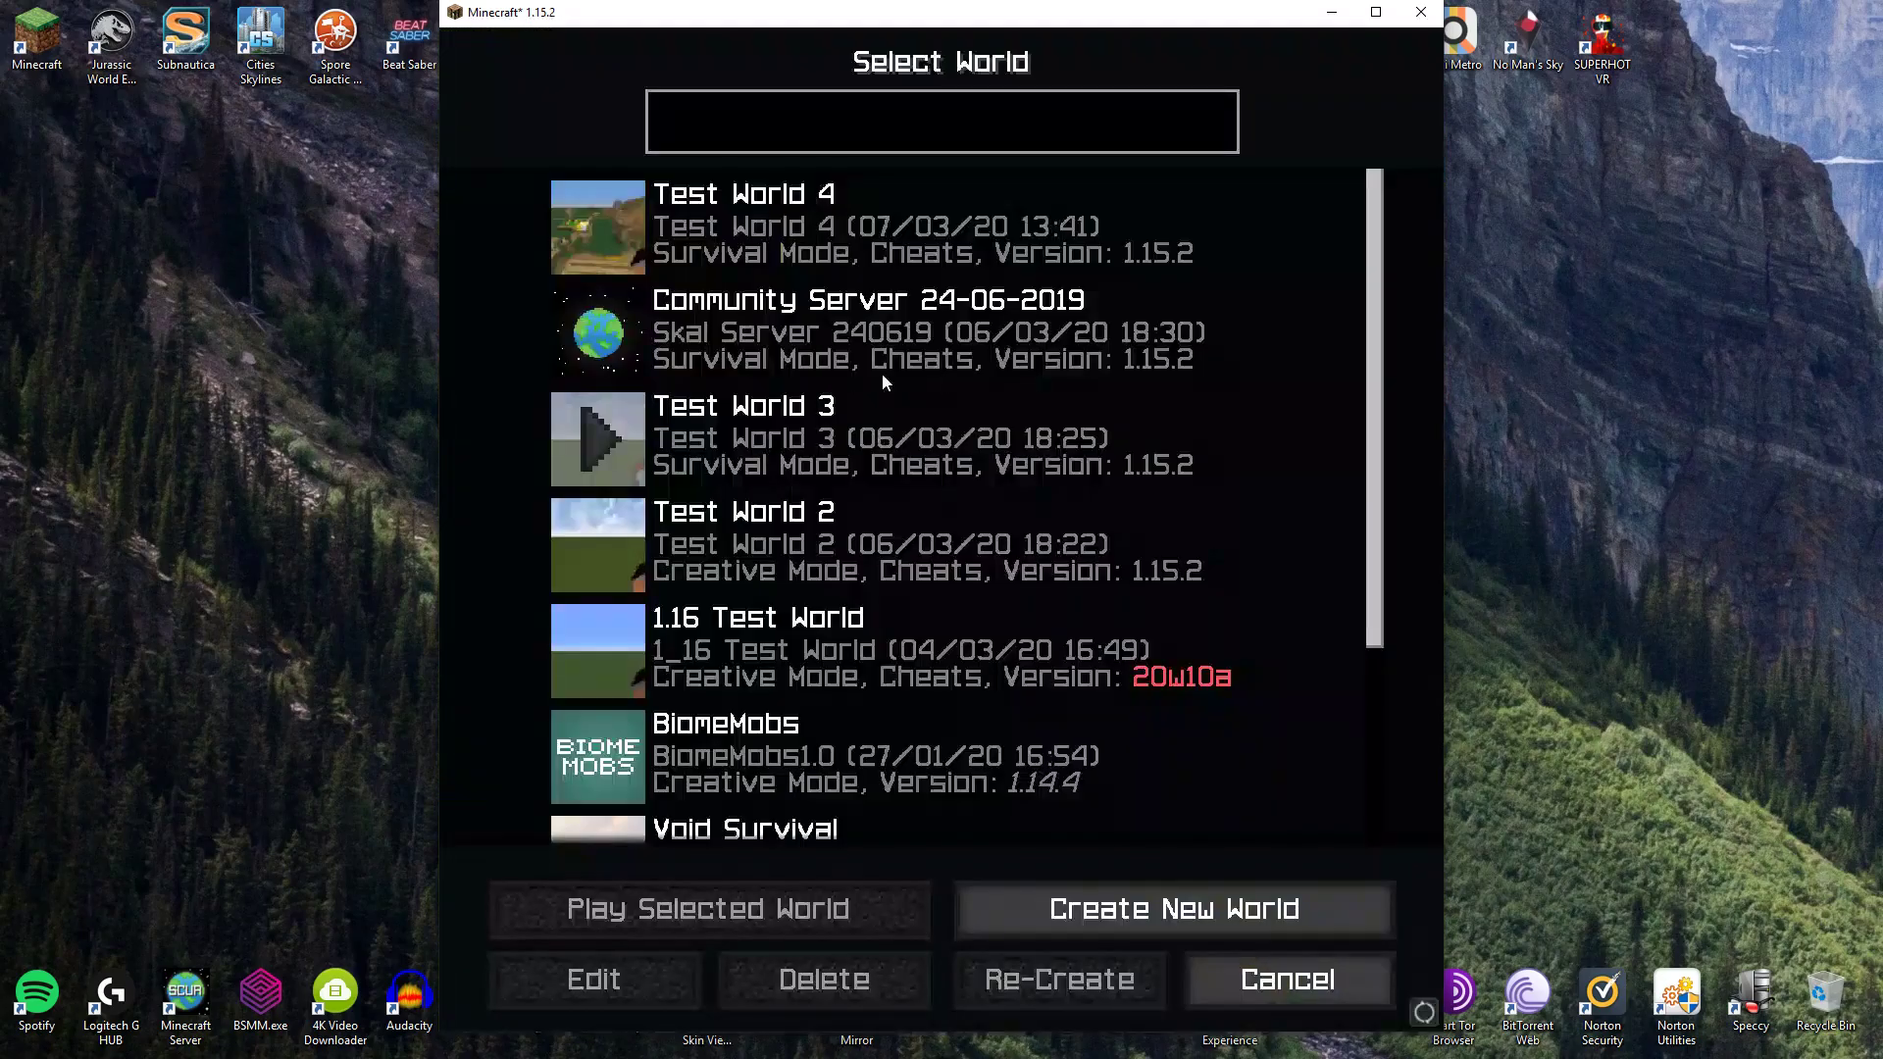
double_click(892, 235)
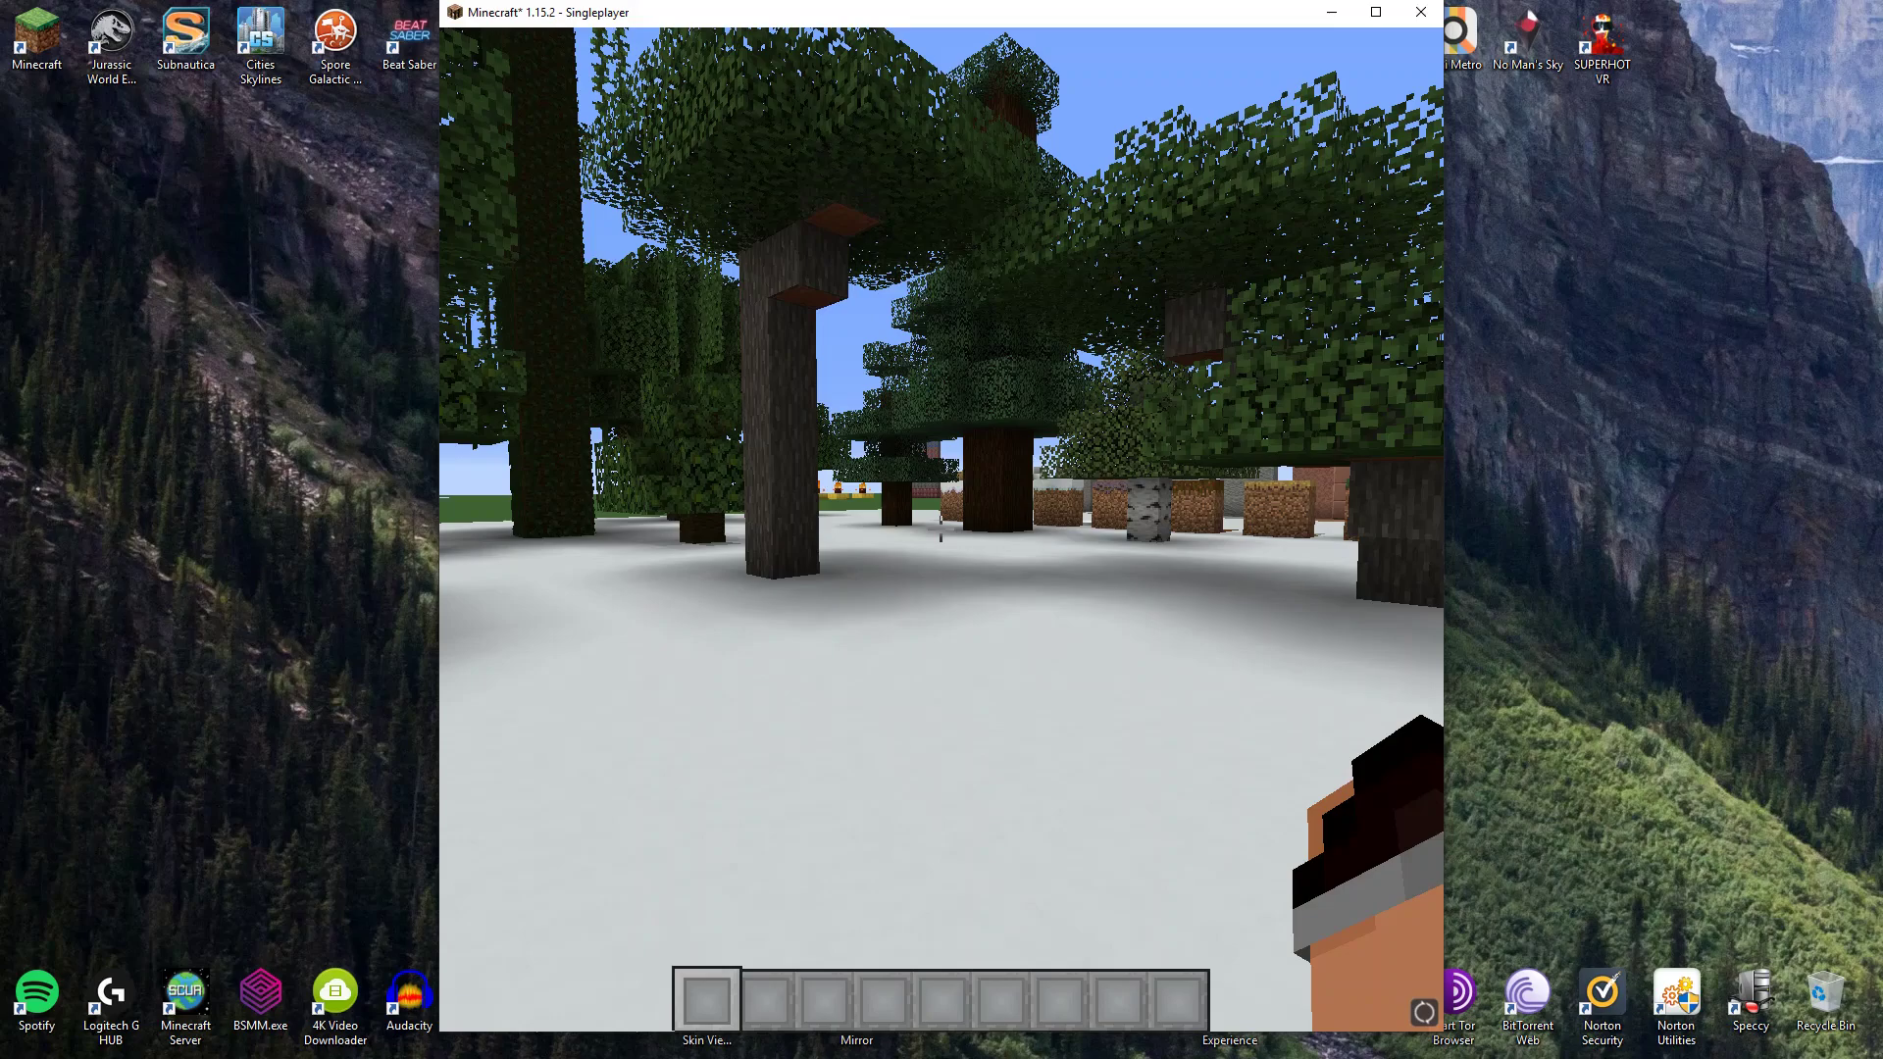
key("Escape")
left_click(844, 495)
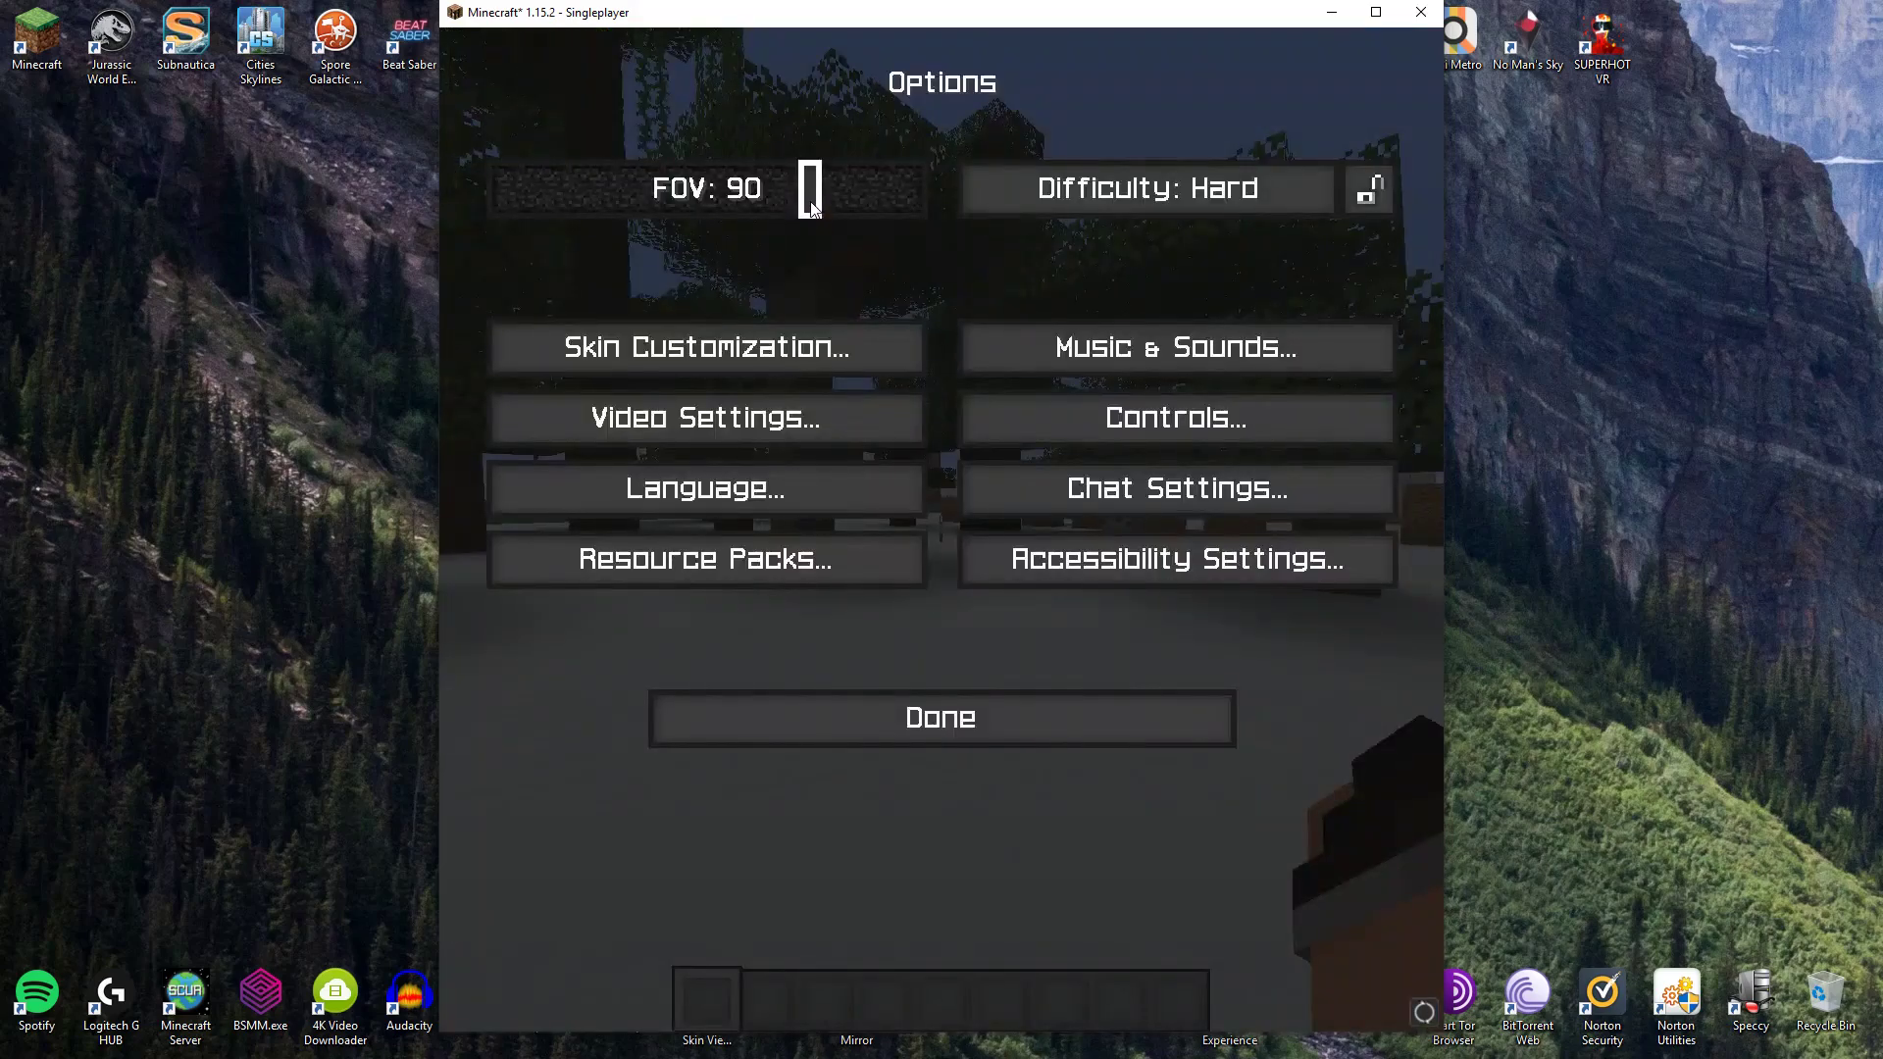
left_click(989, 720)
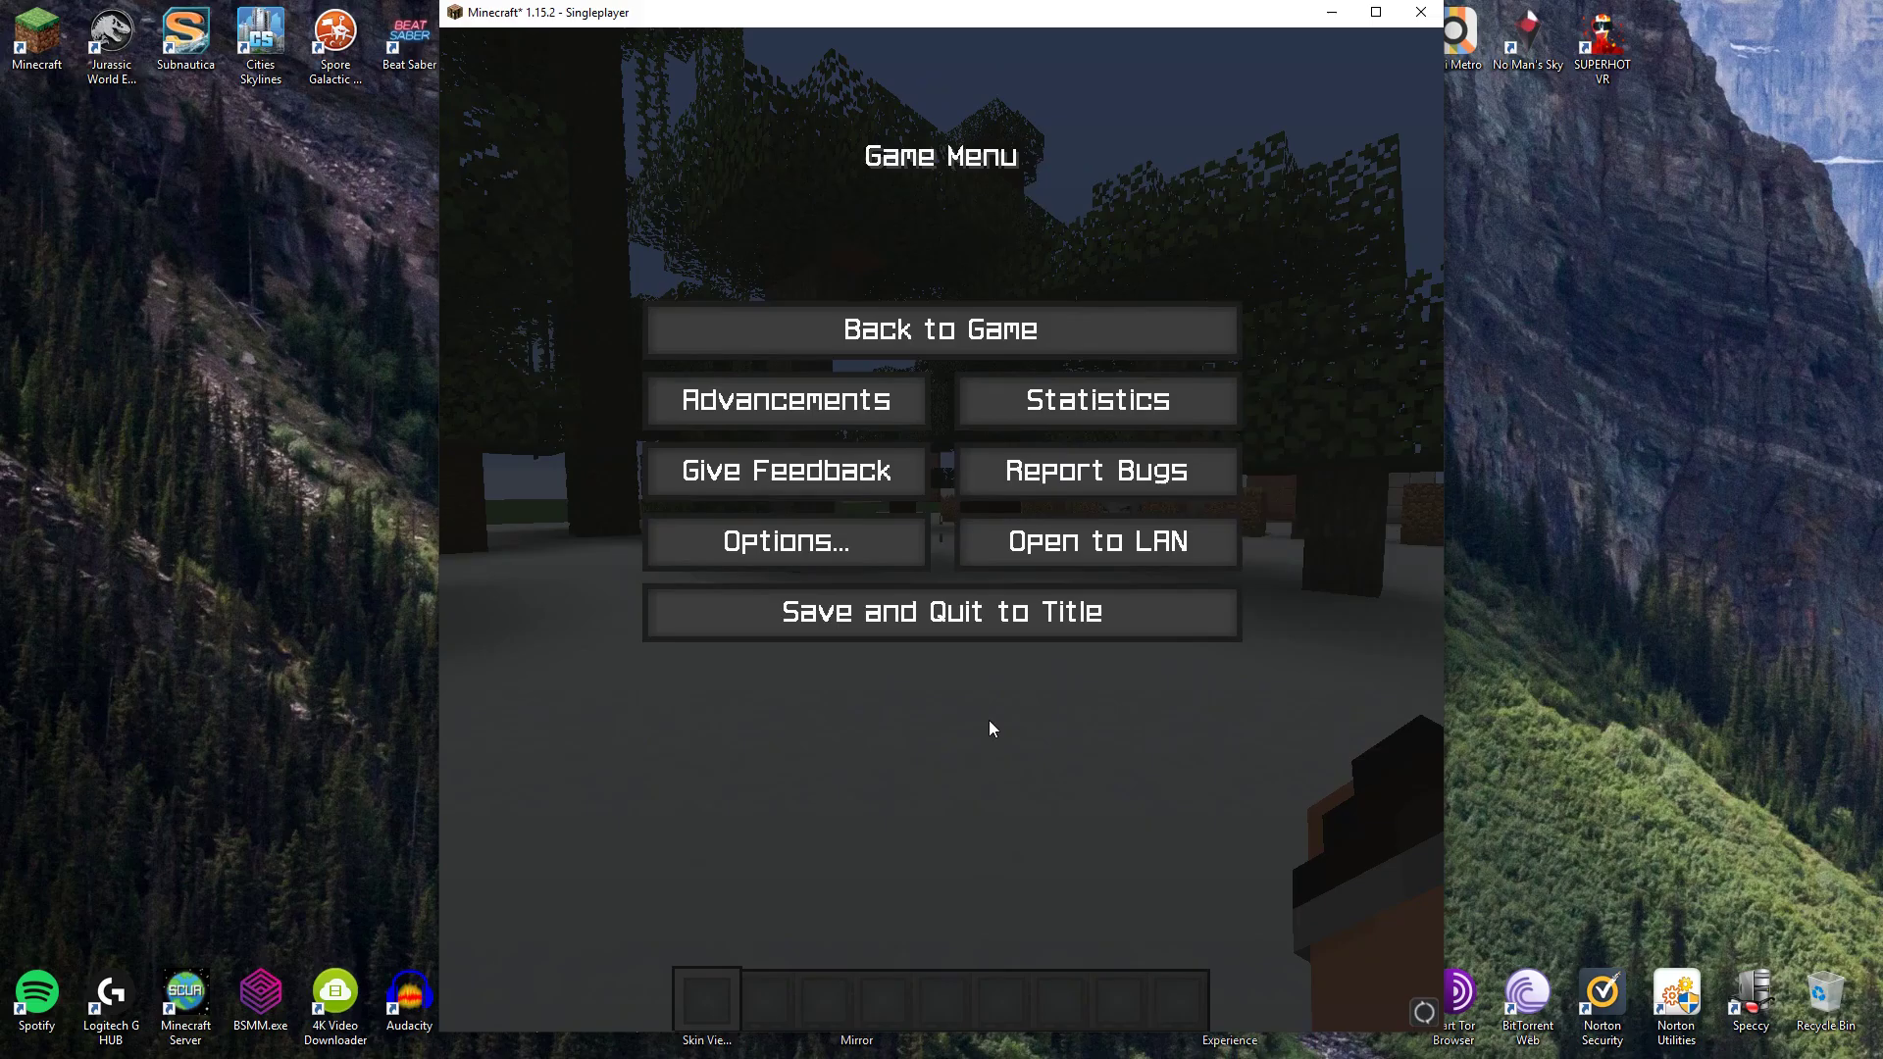
key("Escape")
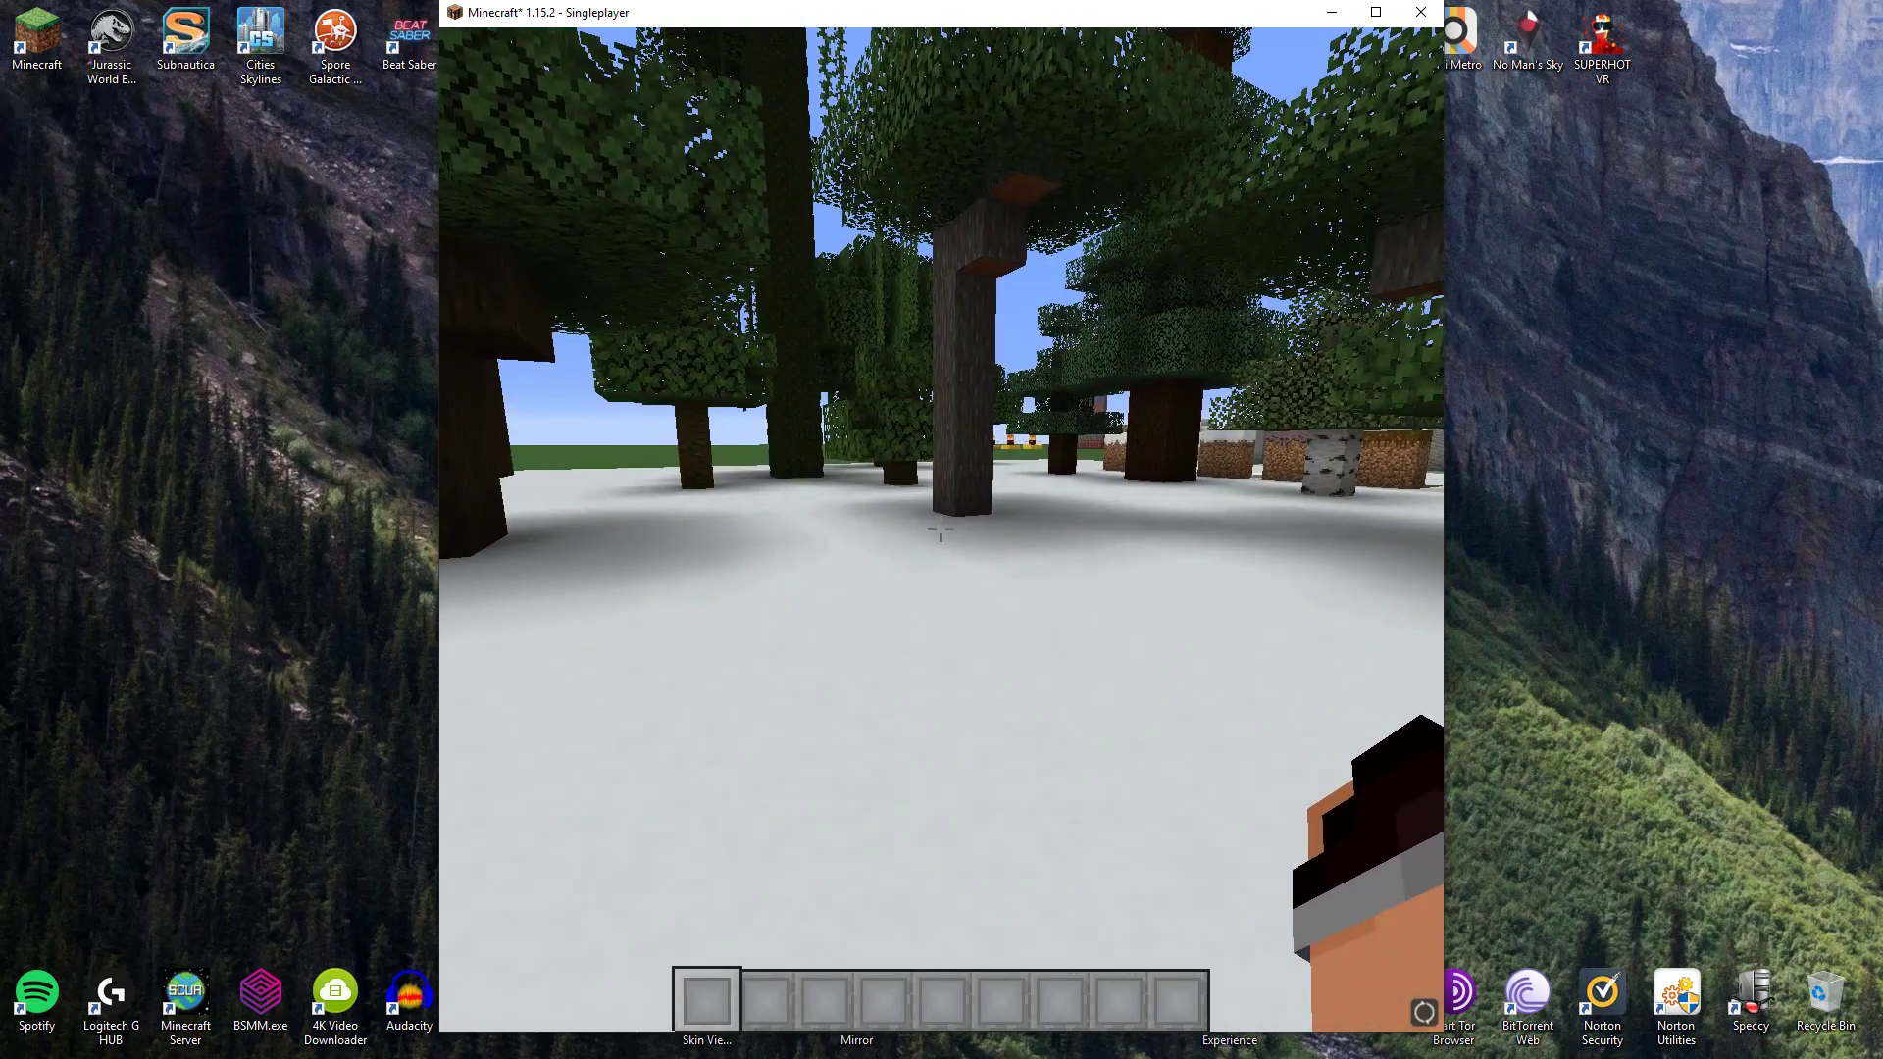
Run /function toolbox:panorama, picking toolbox:panorama from the autocomplete suggestions.
type("/function too")
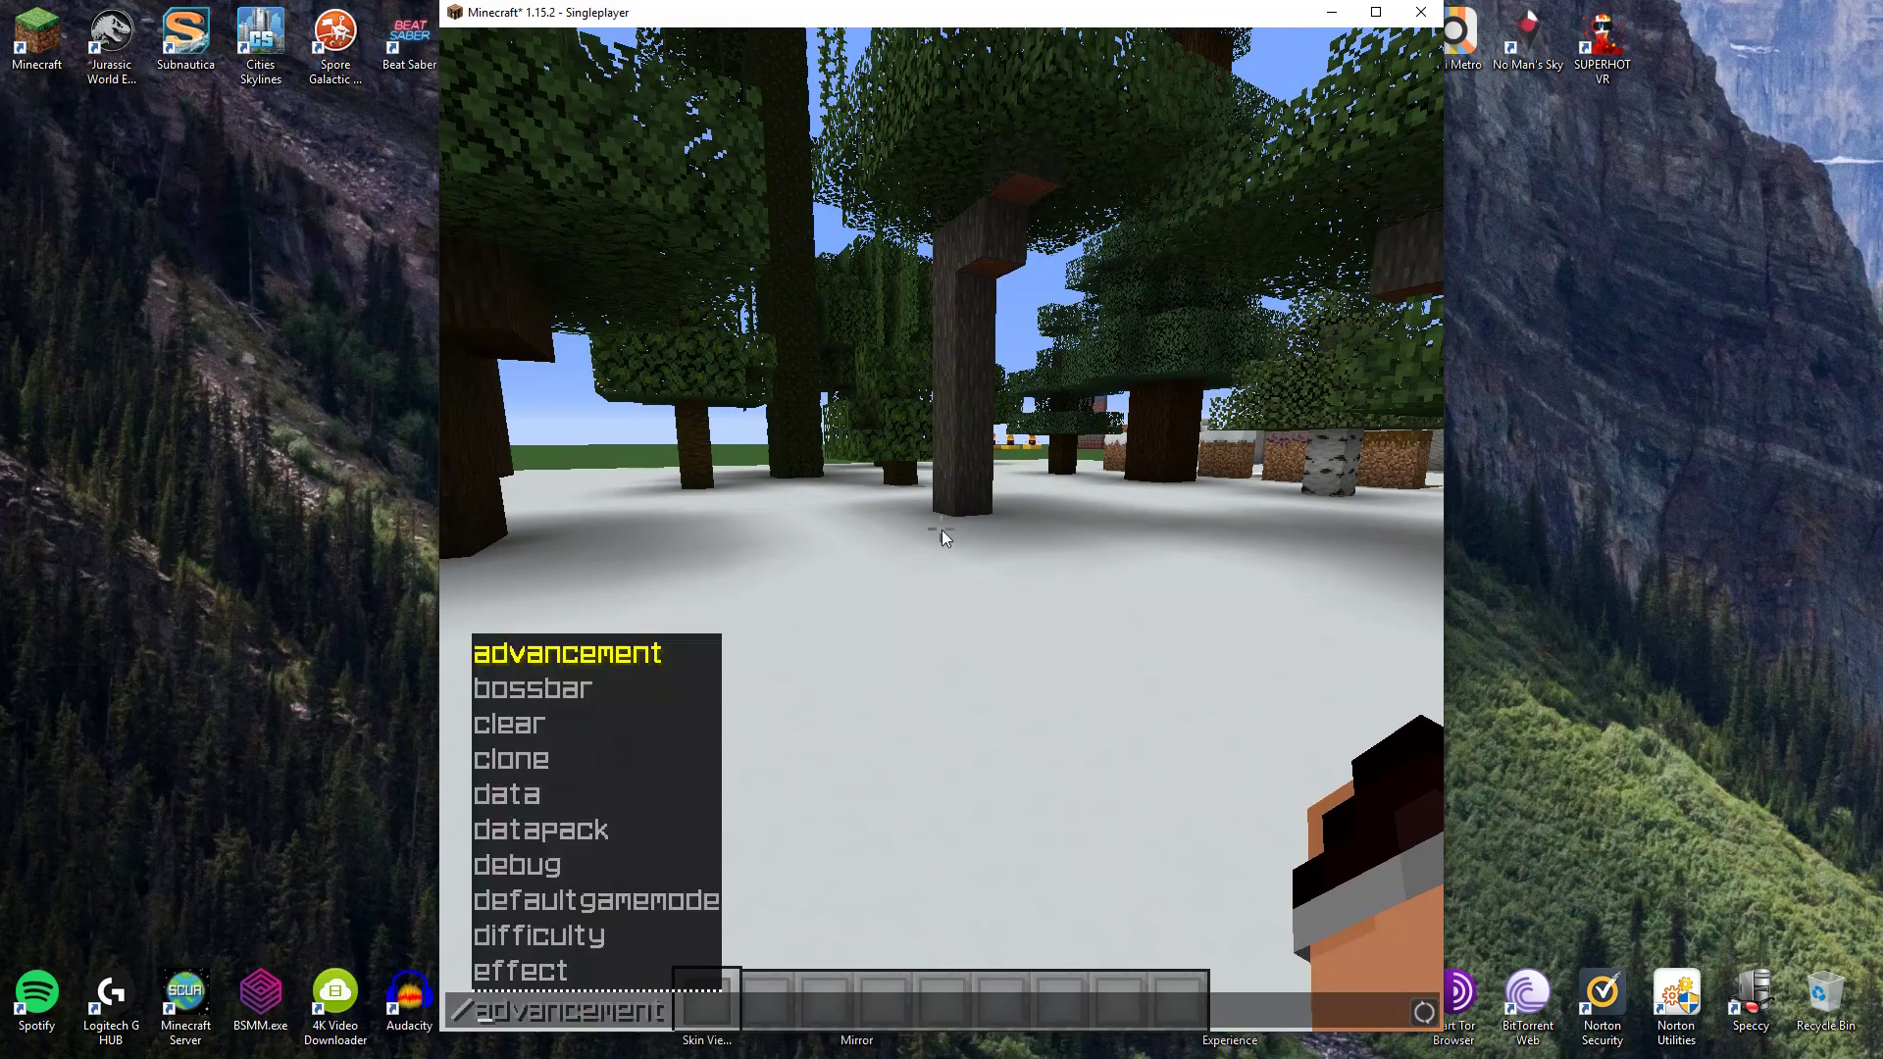
key("Tab")
key("Down")
key("Down")
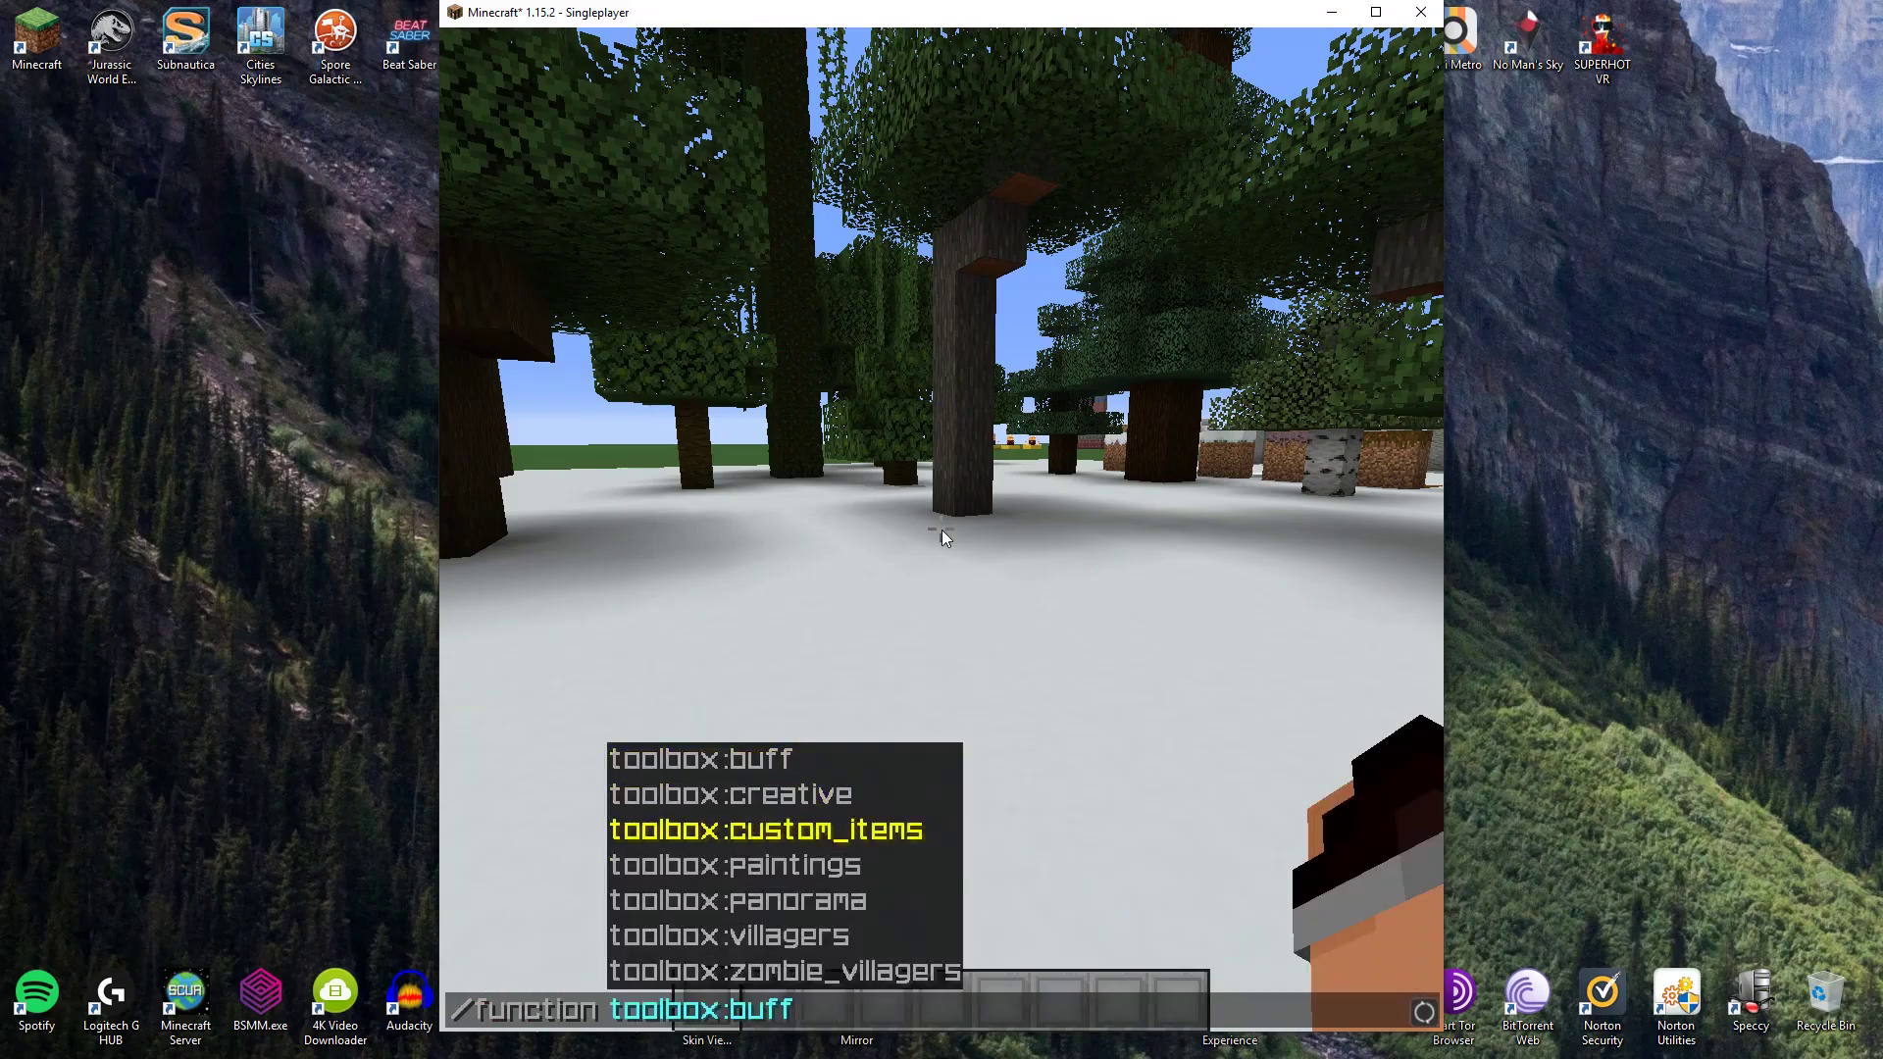
key("Down")
key("Down")
key("Tab")
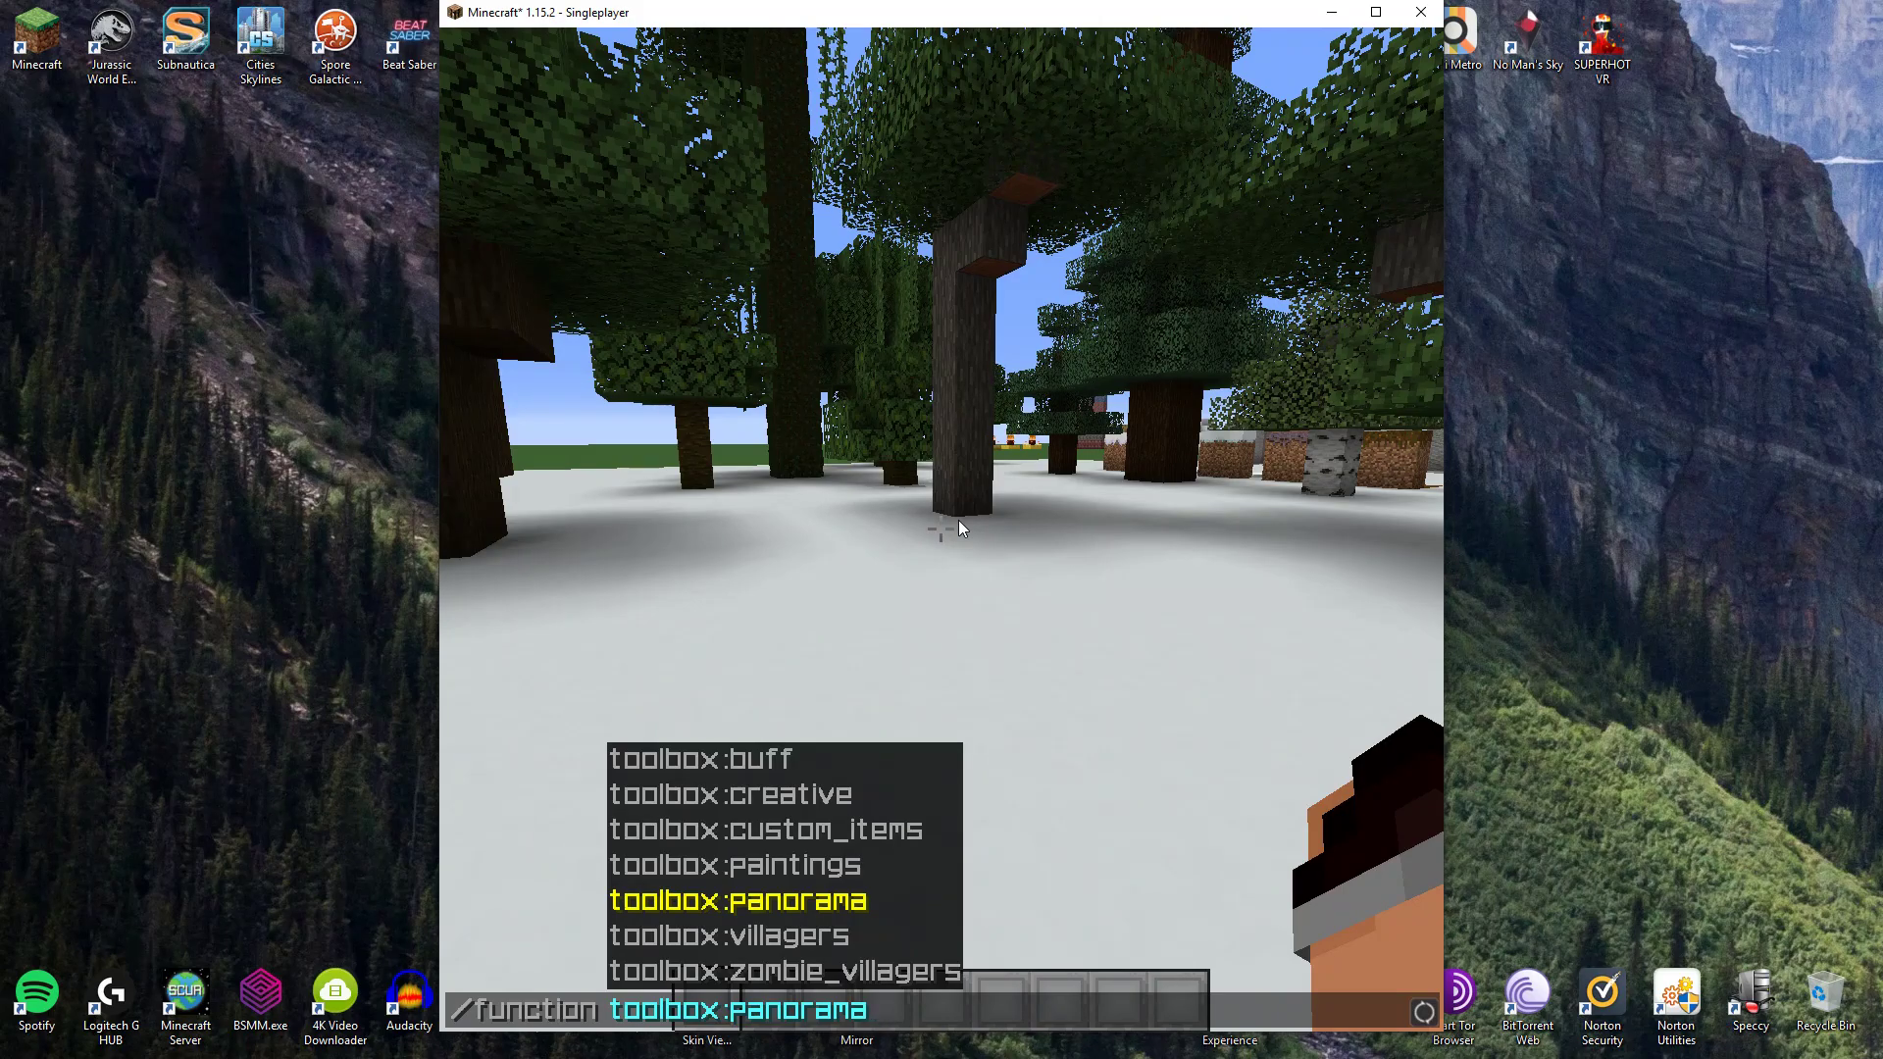
key("Return")
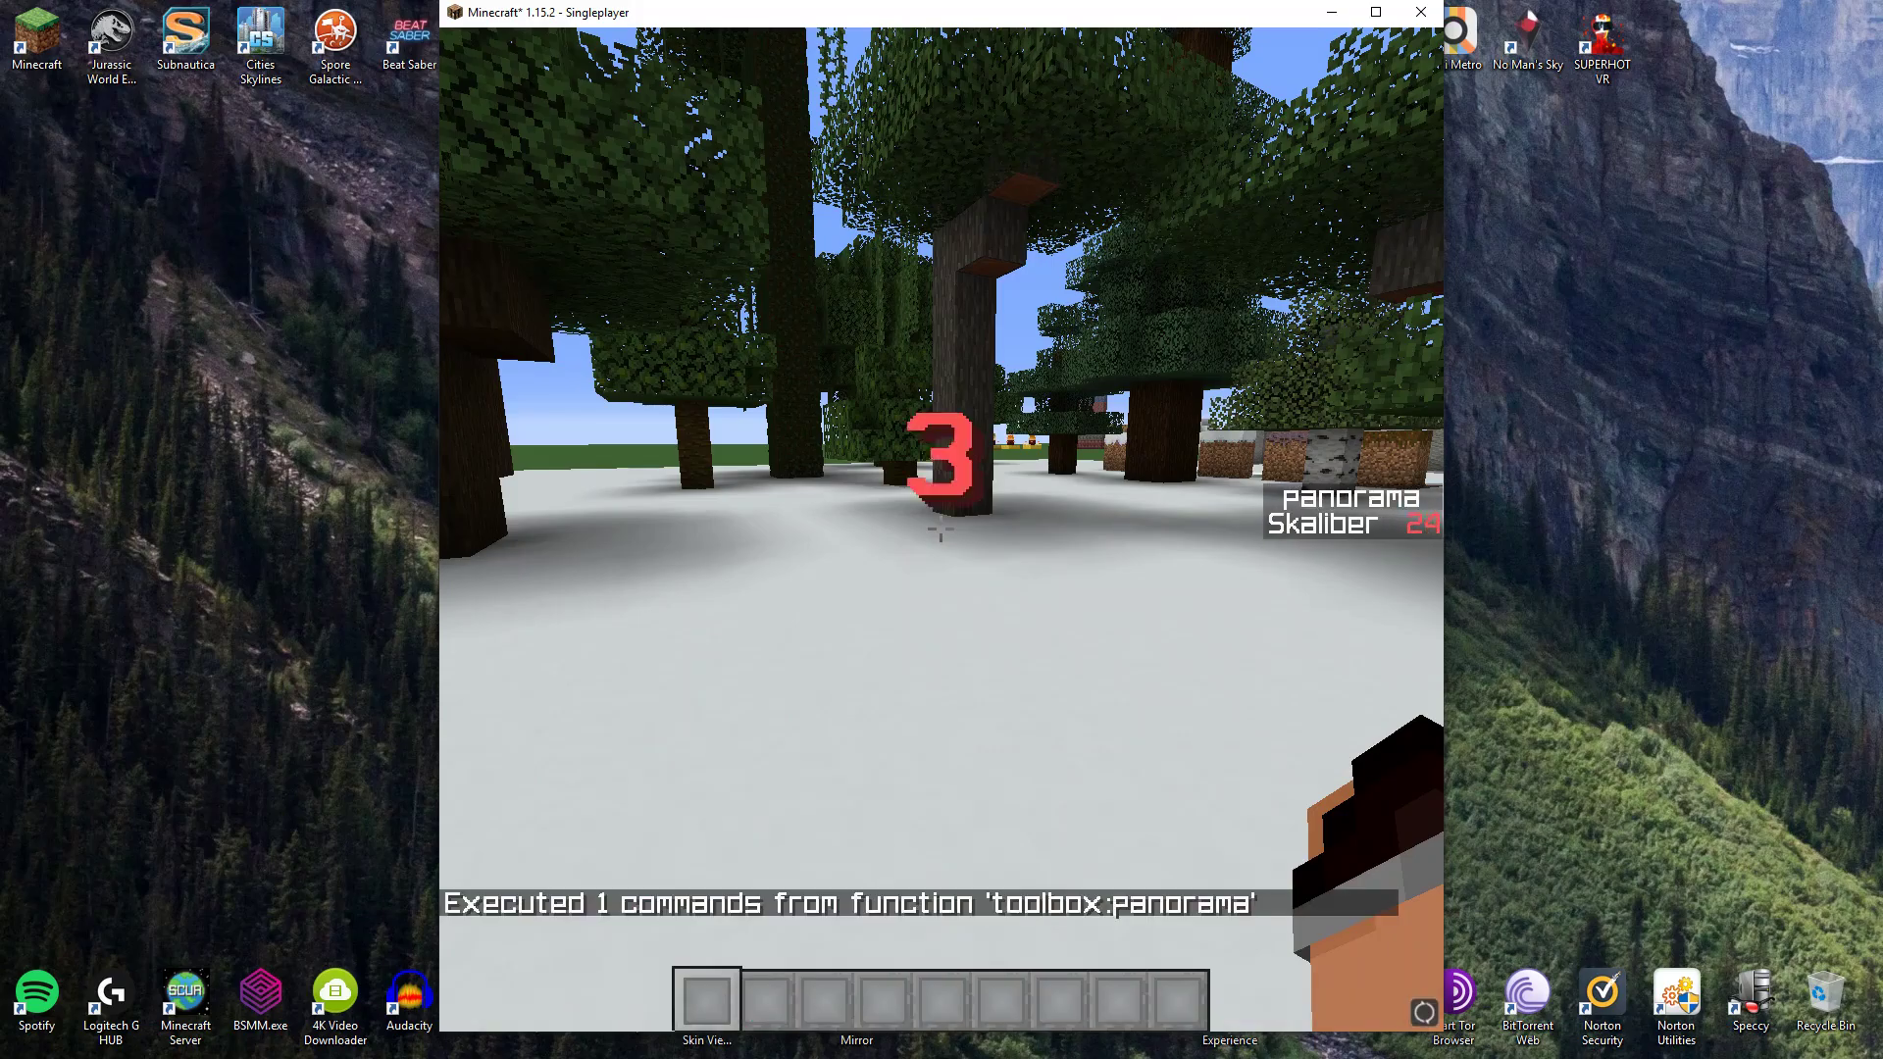
Hide the HUD while the six screenshots are taken, review chat, then open the game menu.
key("F1")
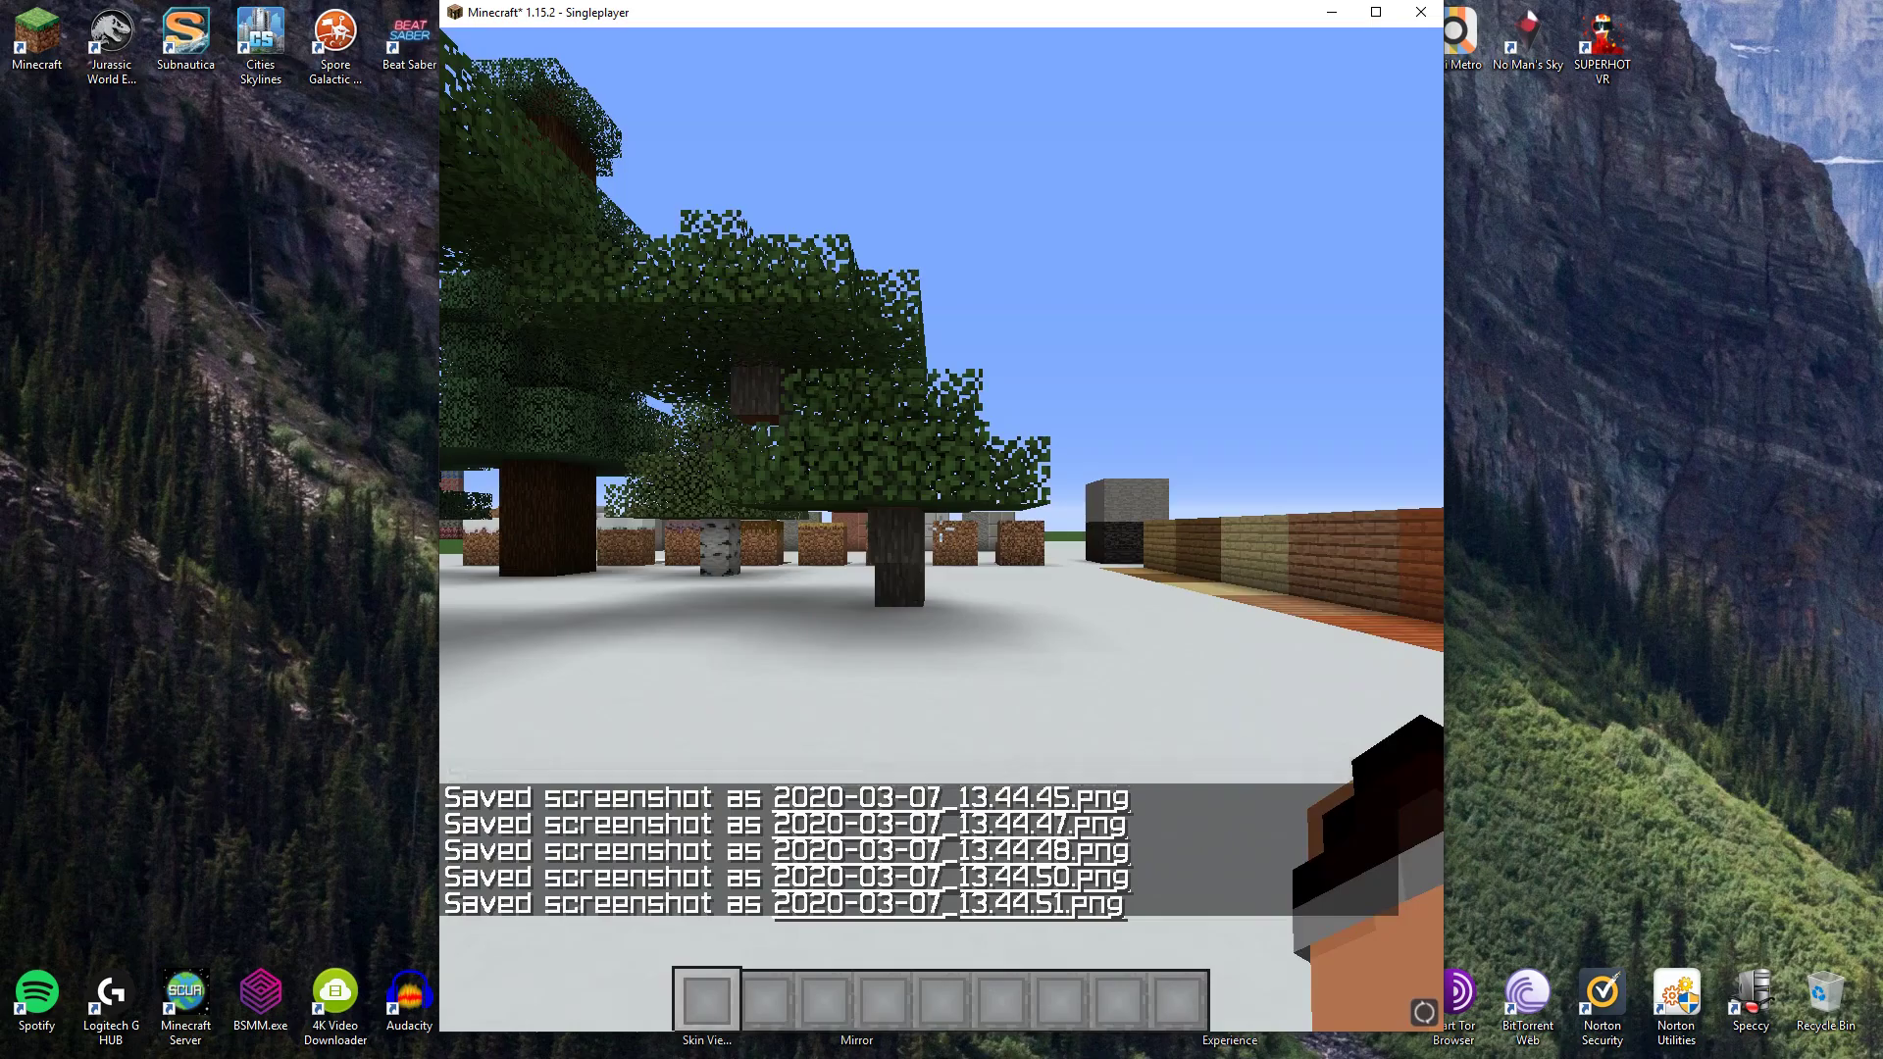
key("t")
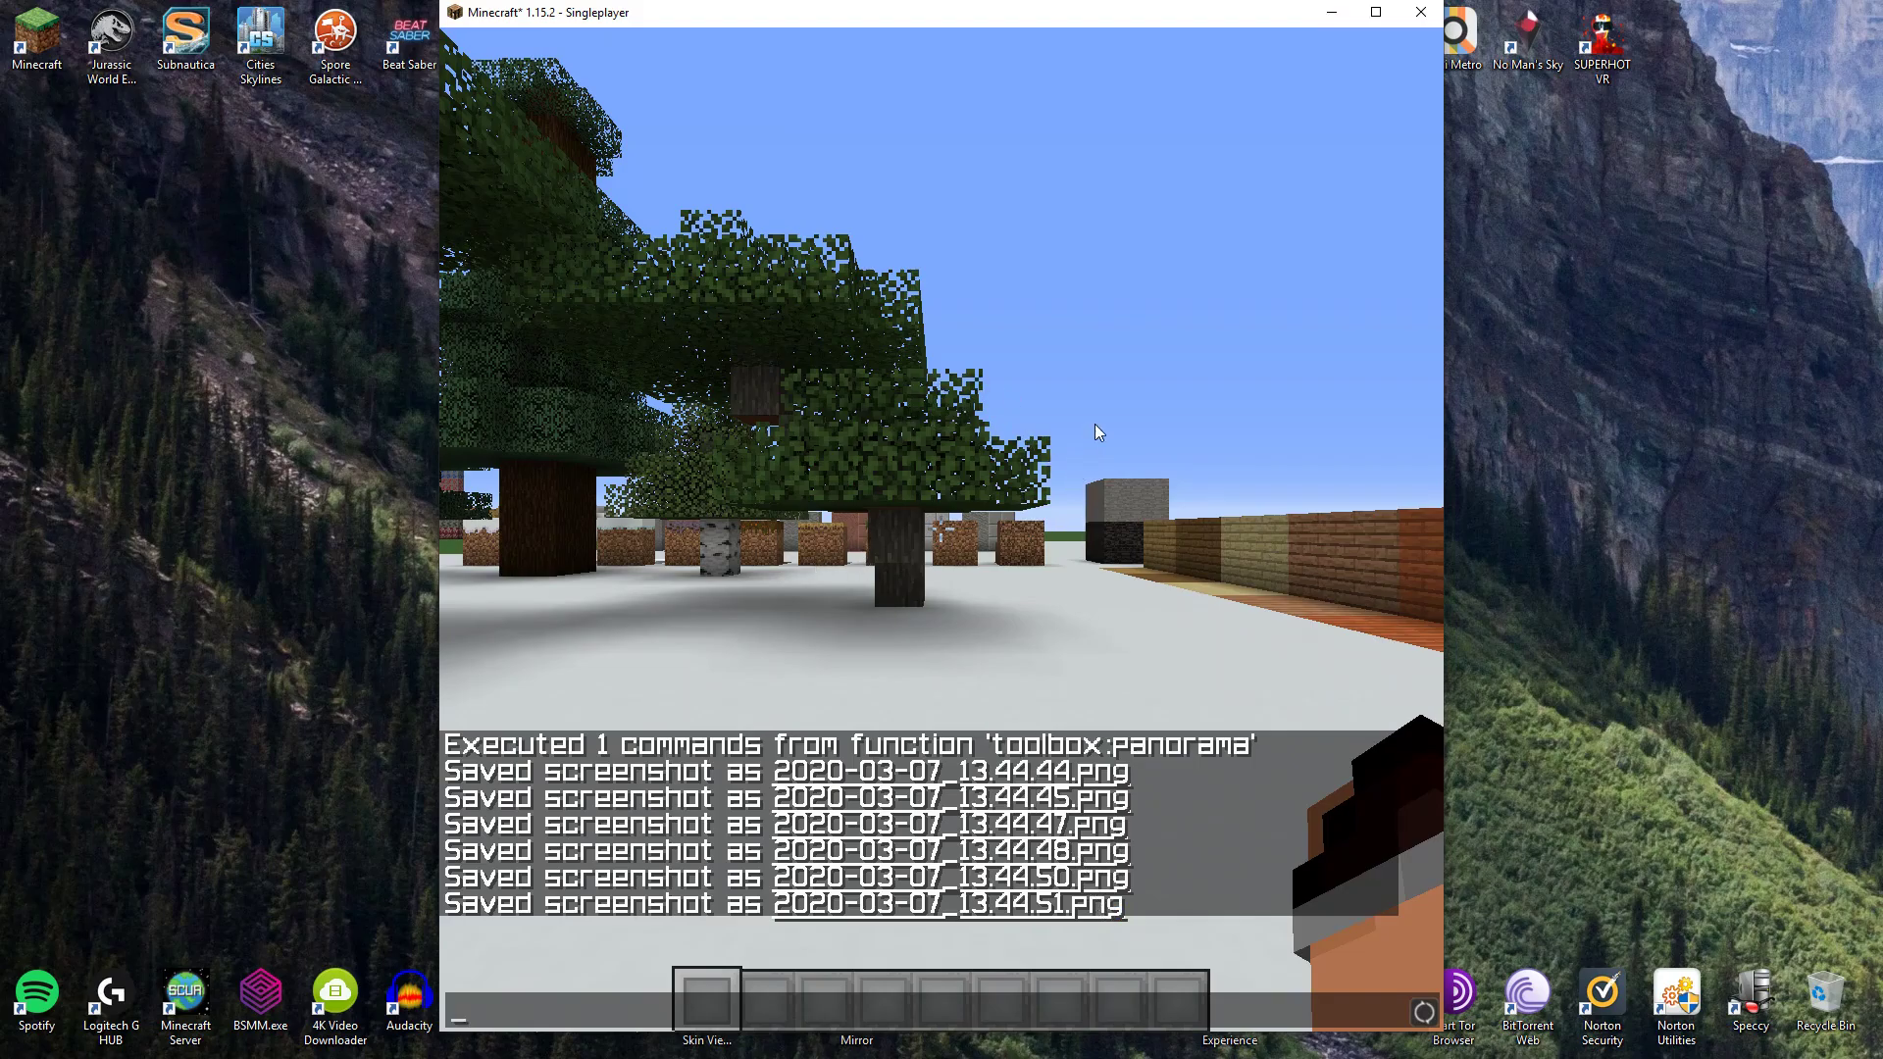
key("Escape")
key("Escape")
Save and quit the world, close Minecraft, and center the screenshots folder window.
left_click(961, 621)
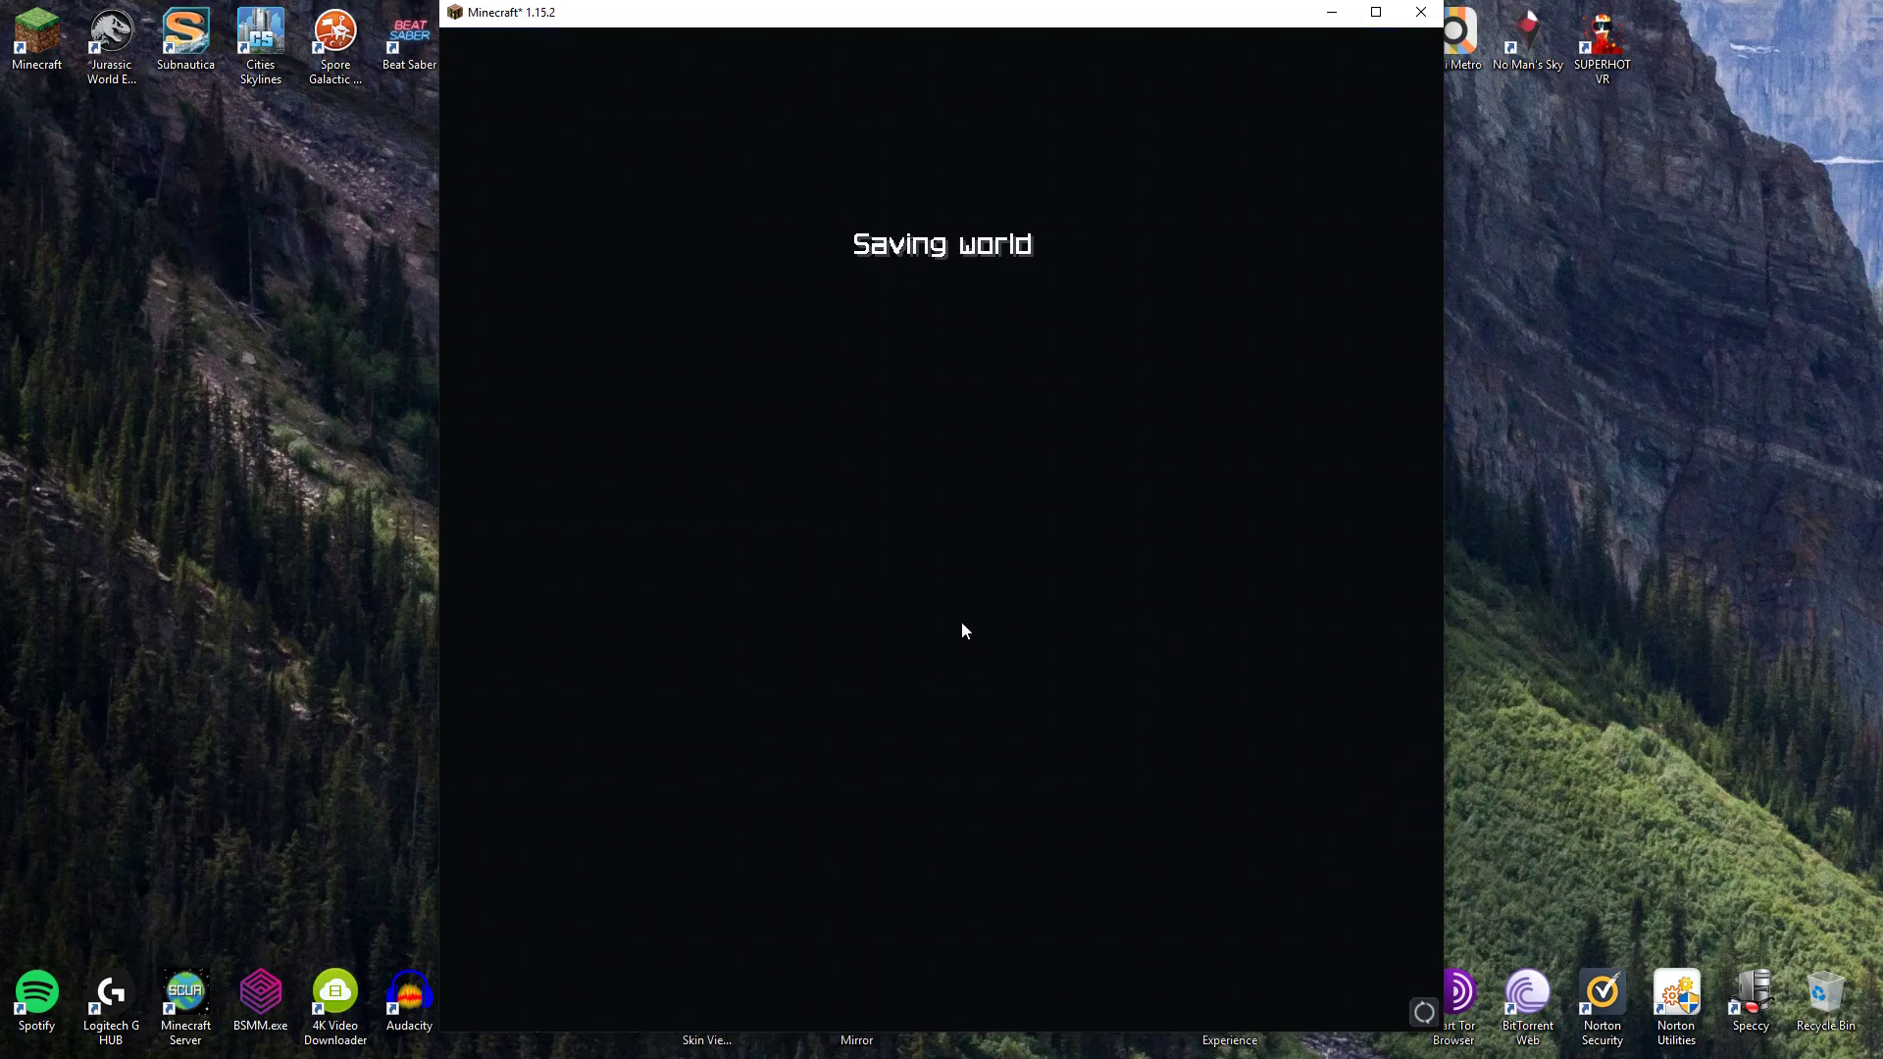
key("alt+F4")
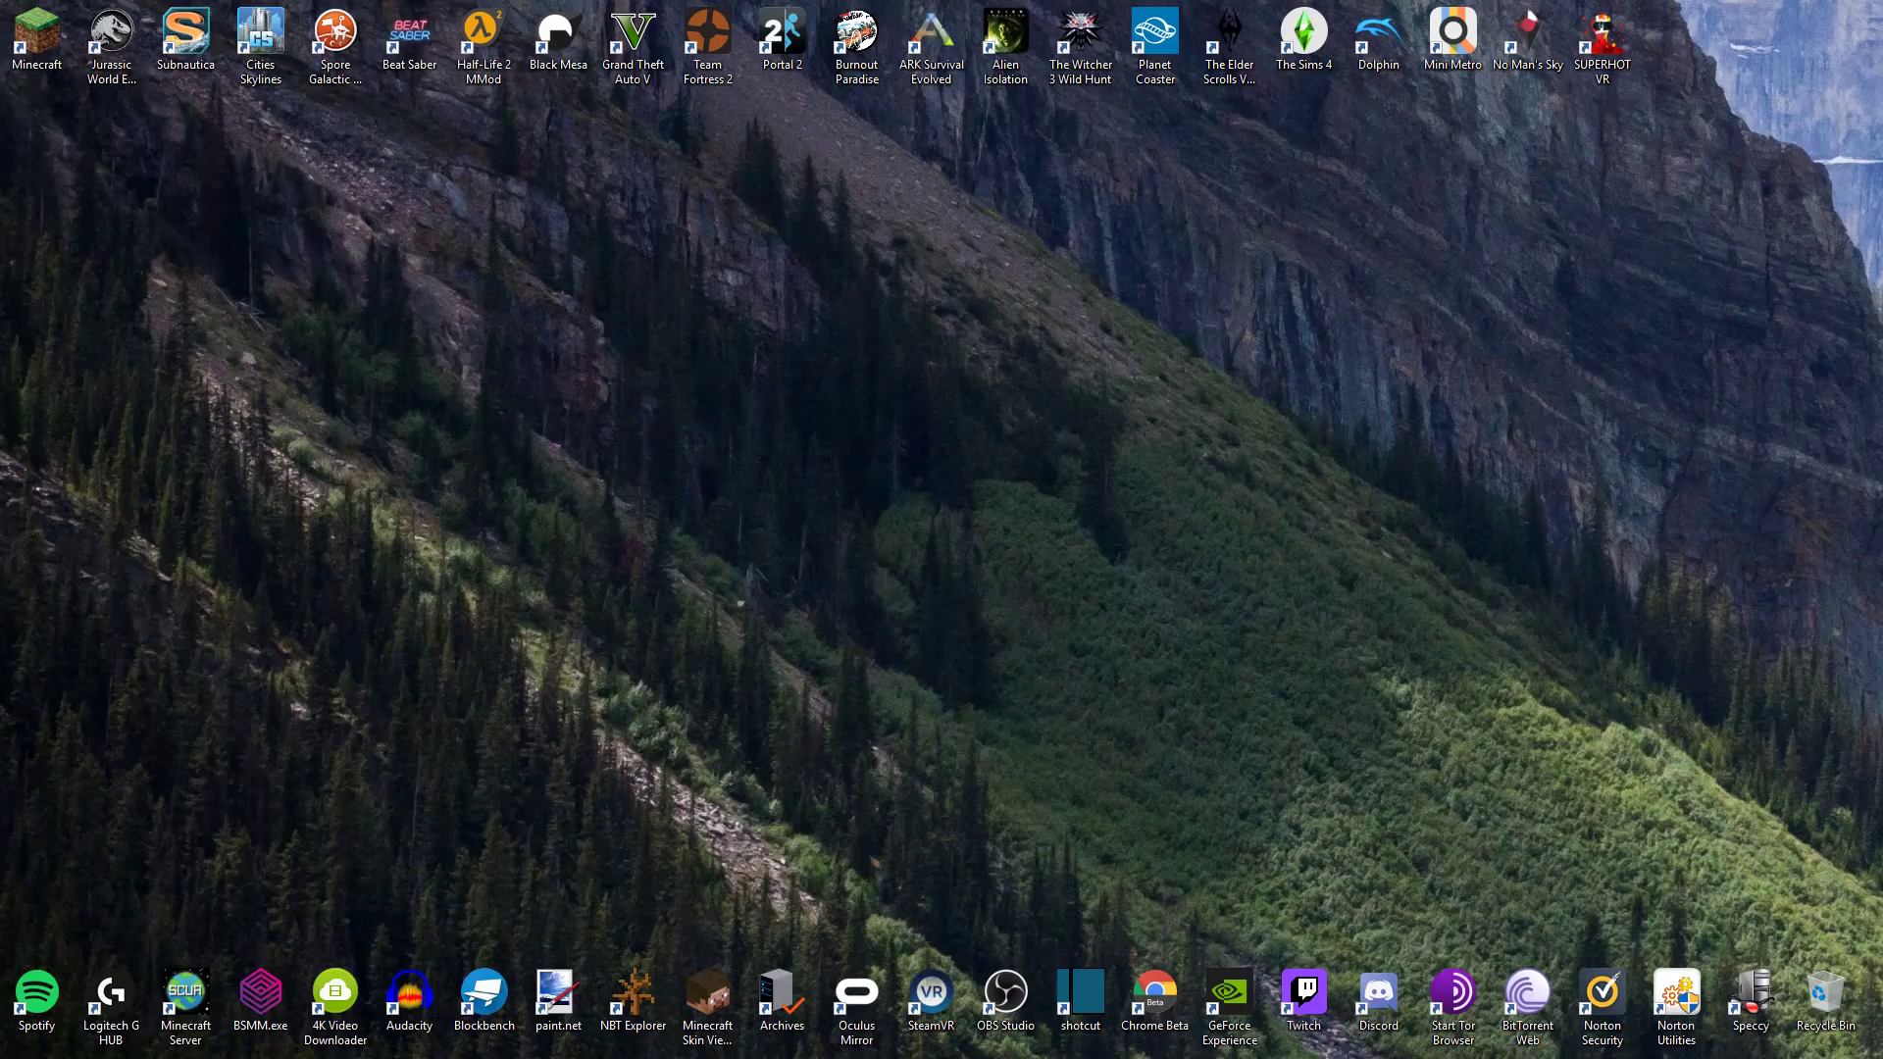
left_click_drag(1502, 130, 743, 206)
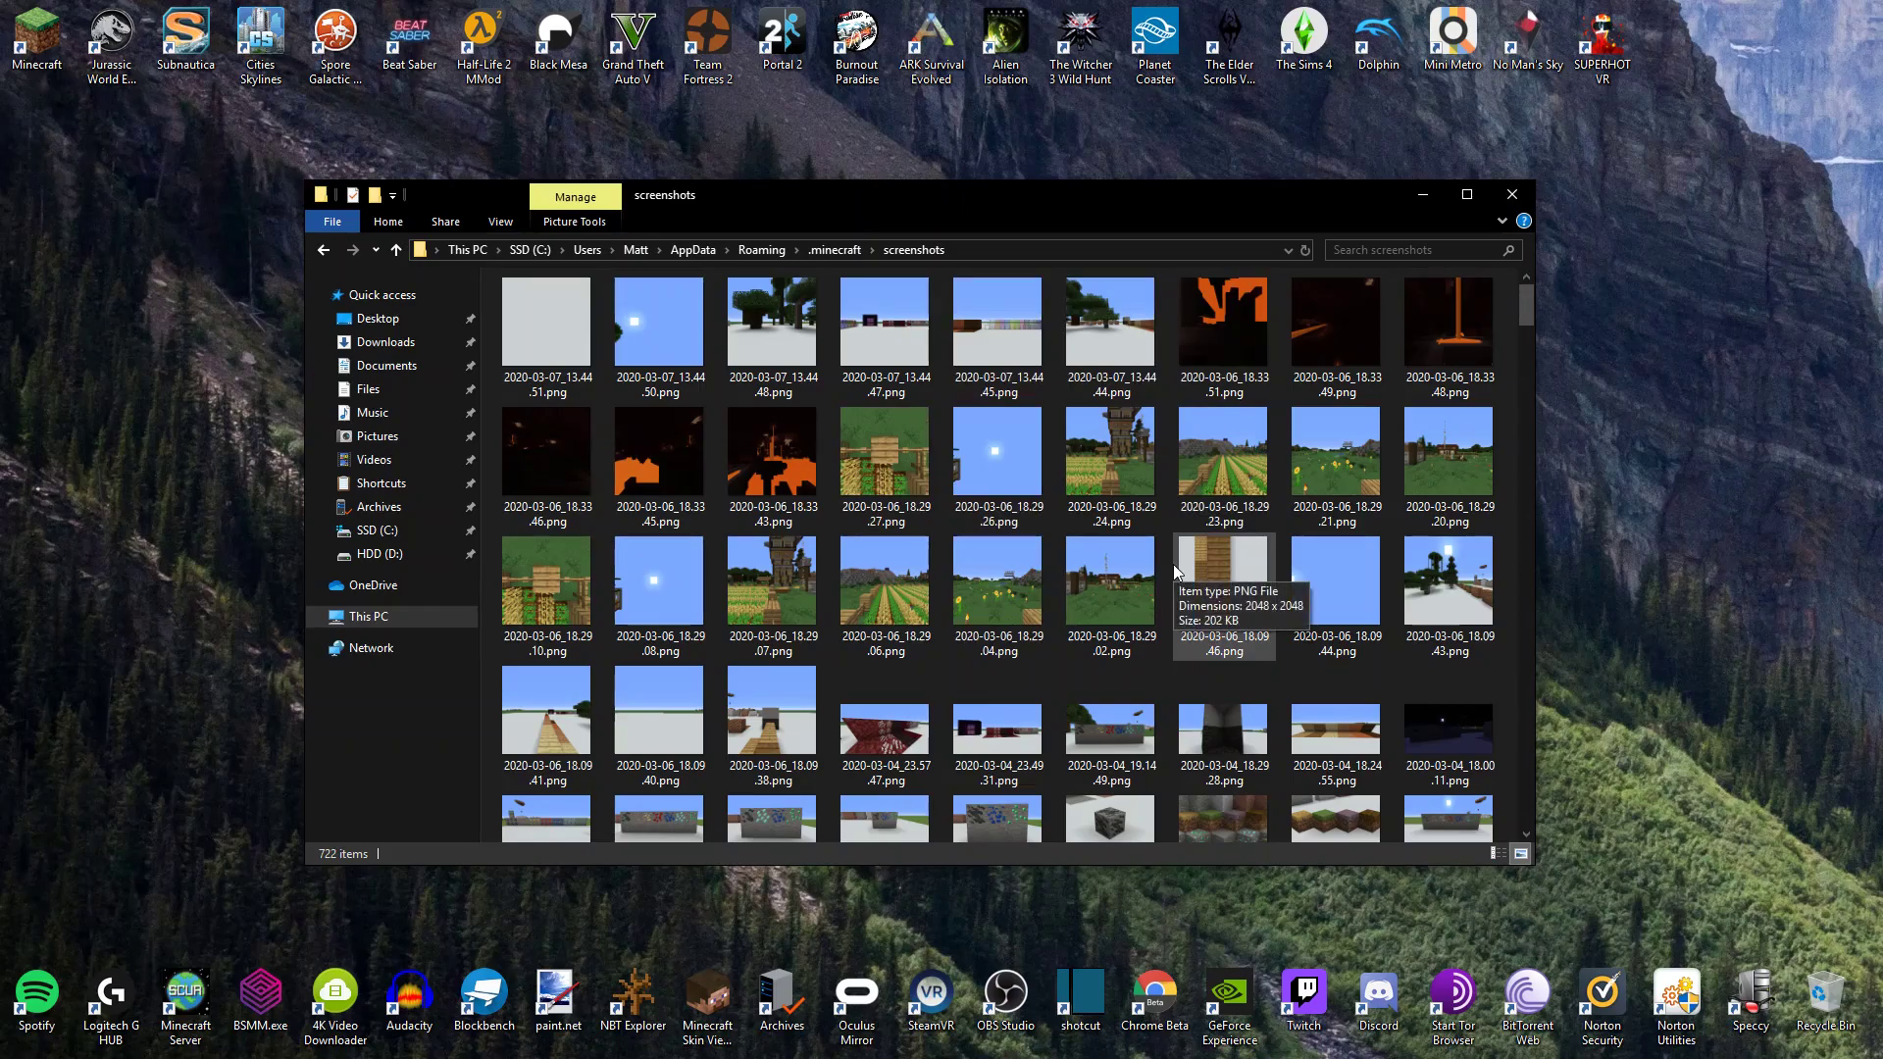
Select the newest panorama screenshots and preview the 13.44.44 shot in Photos.
left_click(736, 428)
left_click(827, 442)
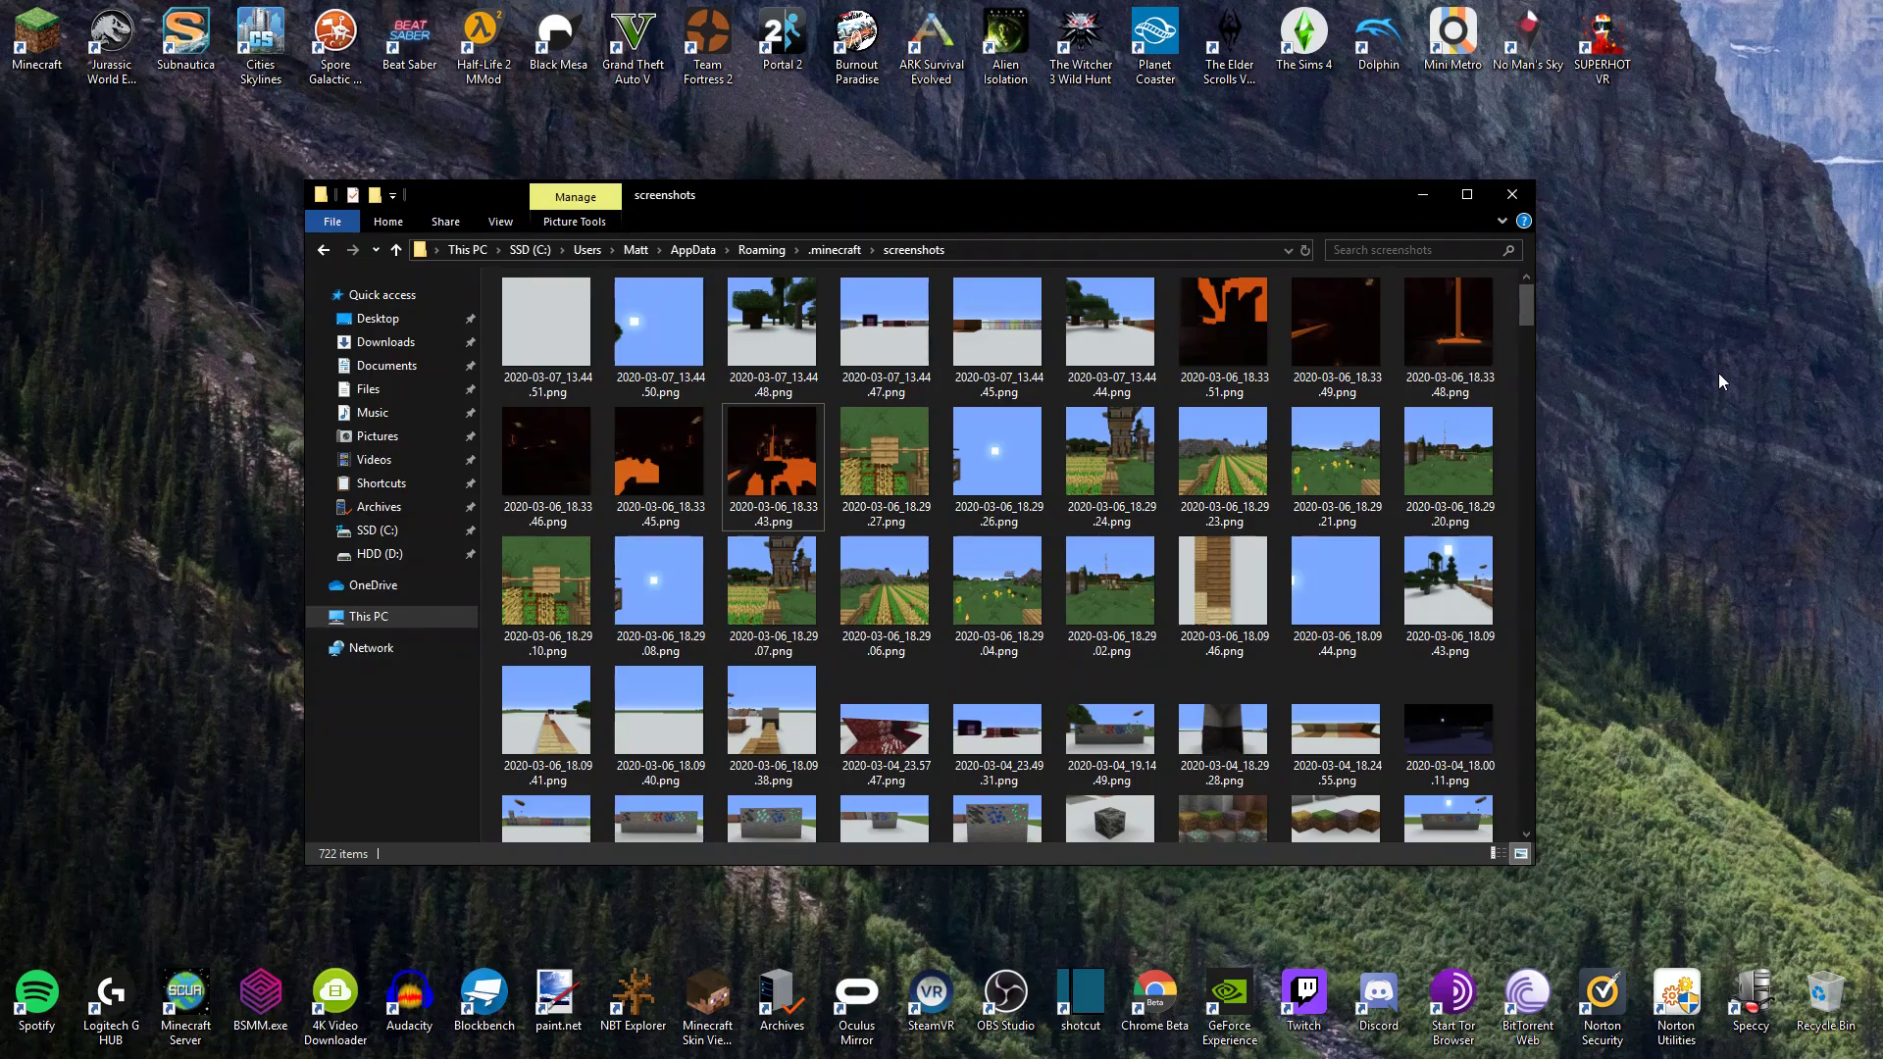
left_click_drag(1127, 270, 537, 337)
scroll(1367, 349, "down", 2)
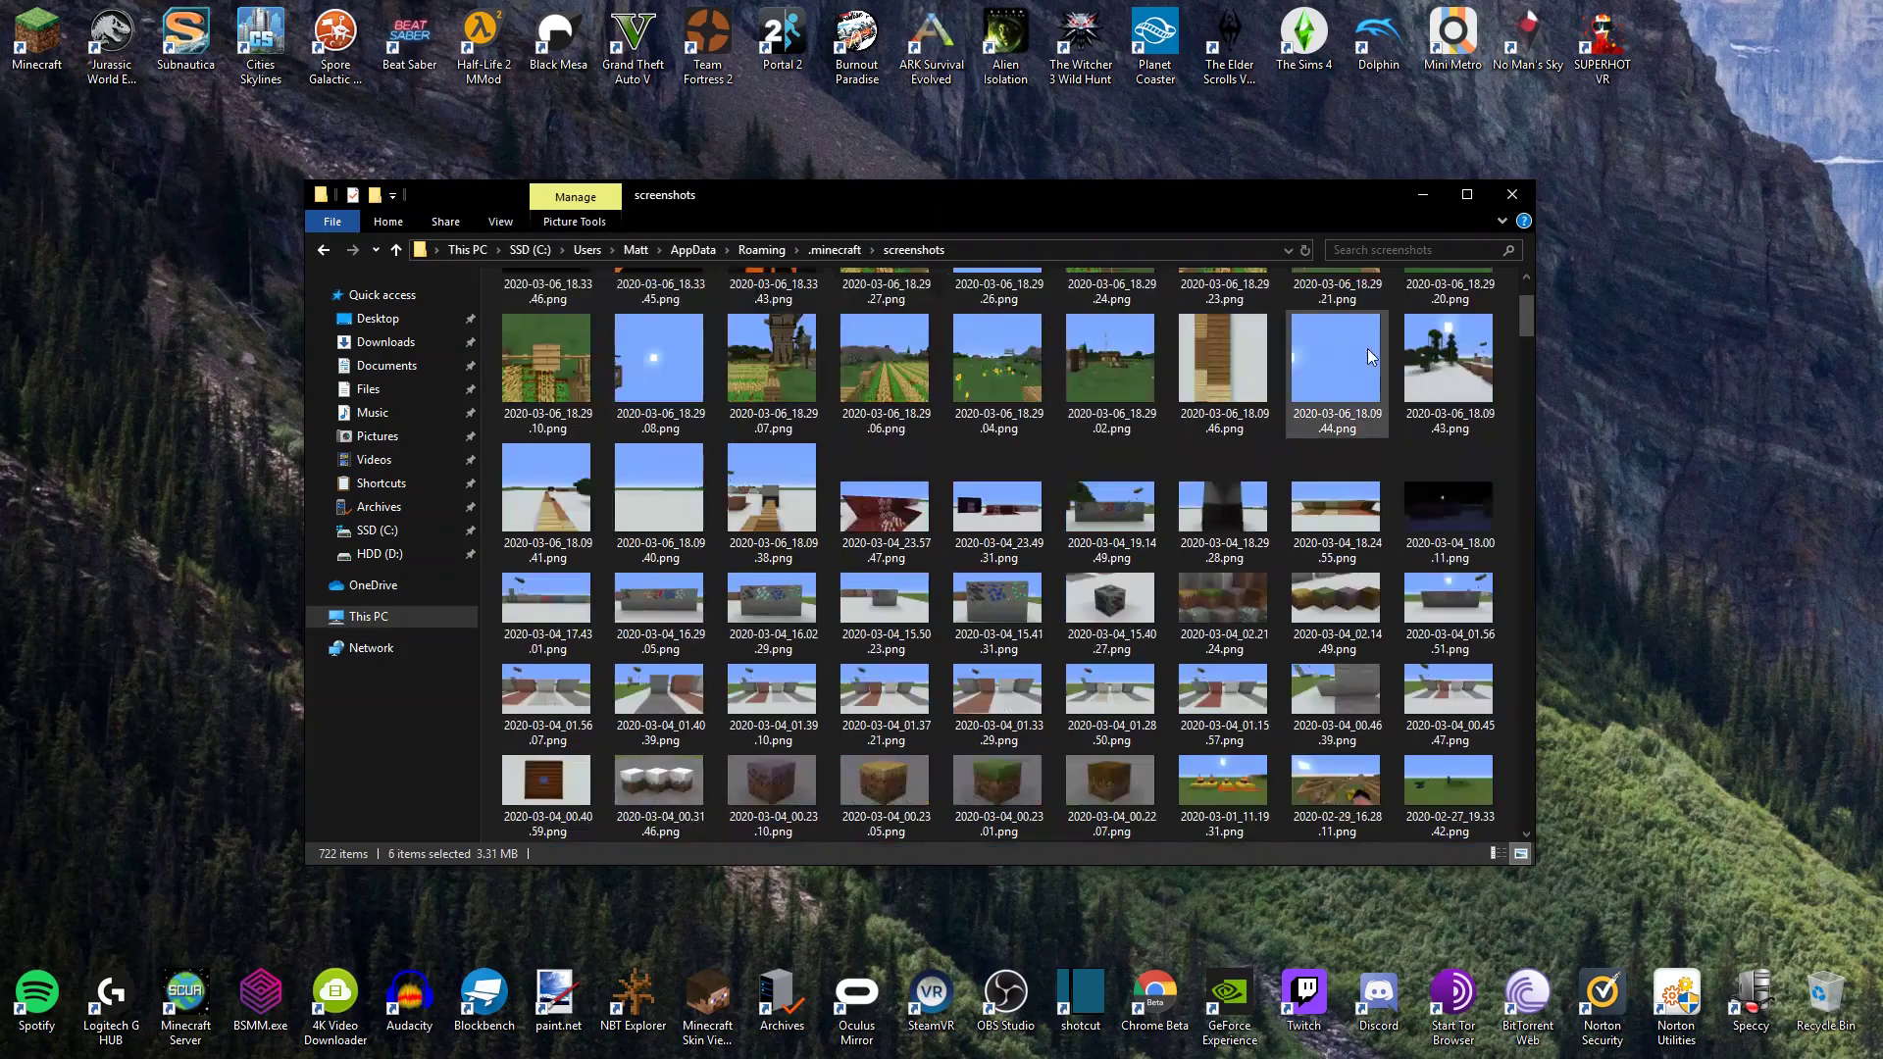
mouse_move(1523, 321)
left_mouse_down()
mouse_move(1528, 402)
mouse_move(1527, 291)
left_mouse_up()
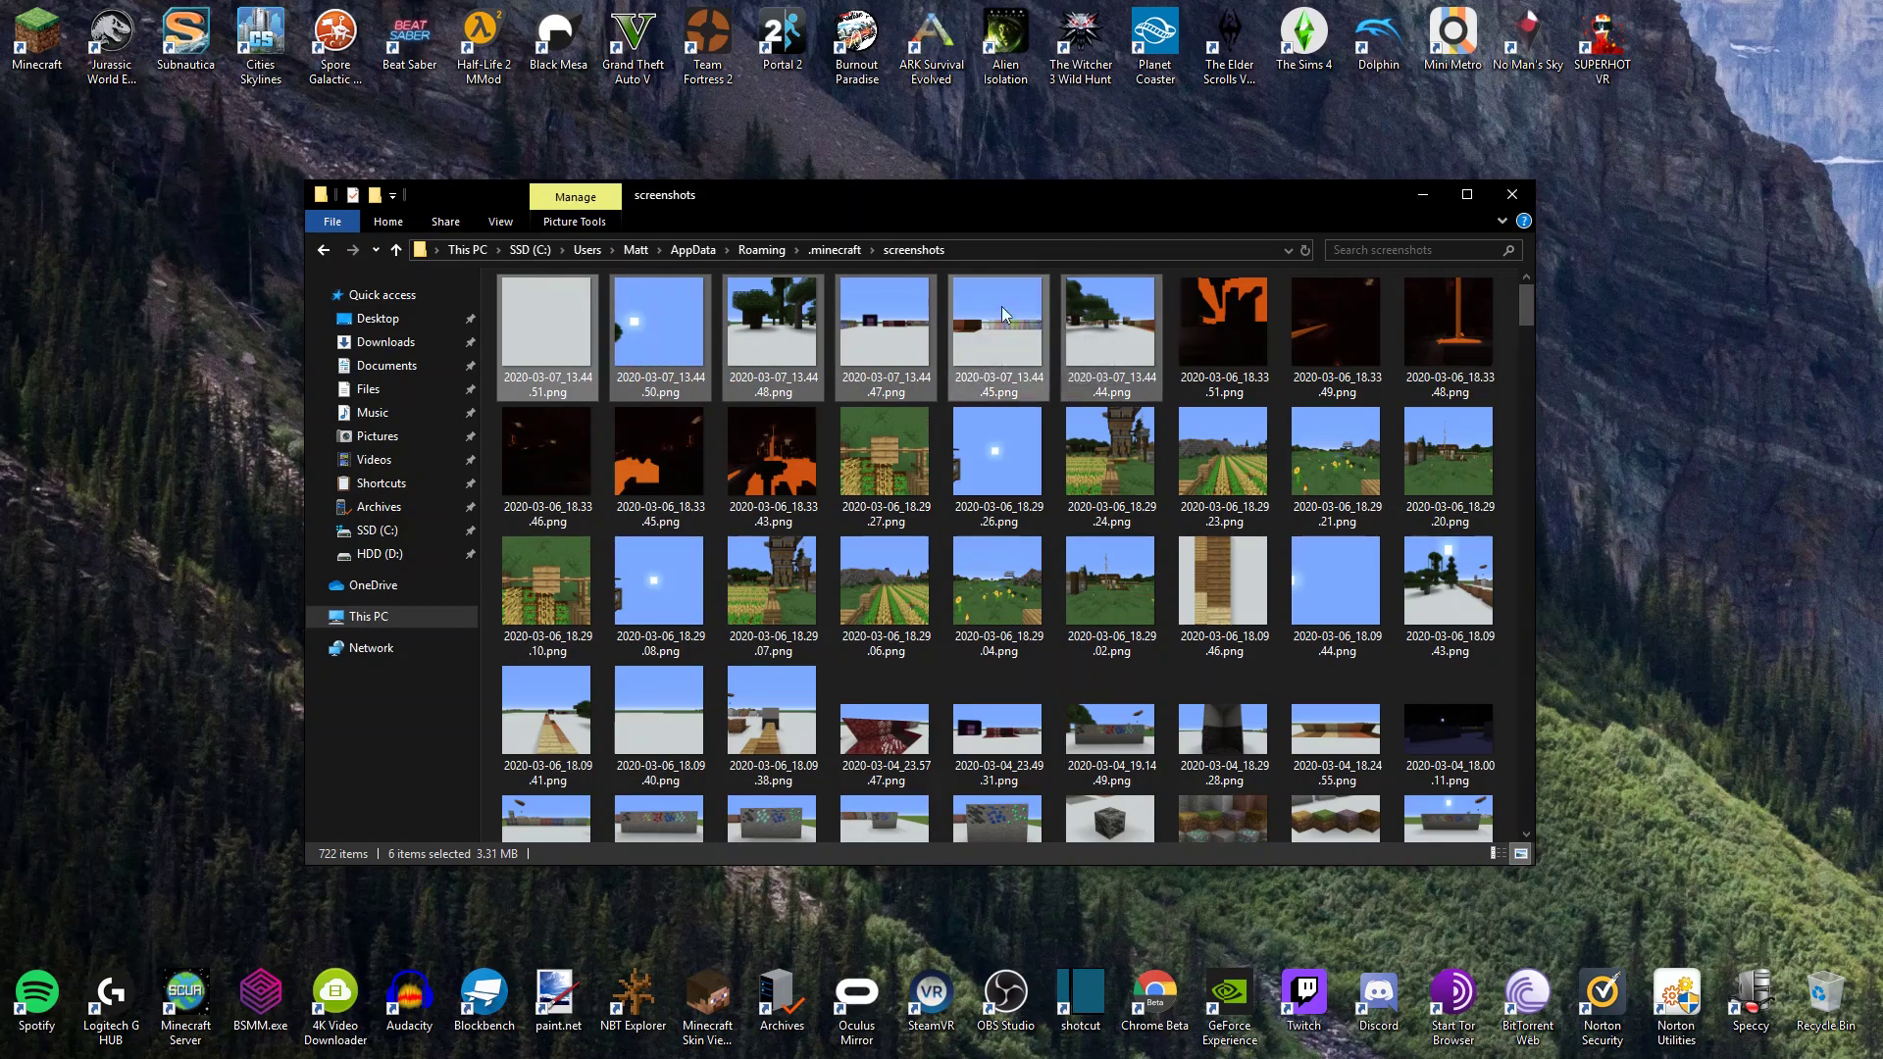
left_click(1109, 329)
left_click(1620, 477)
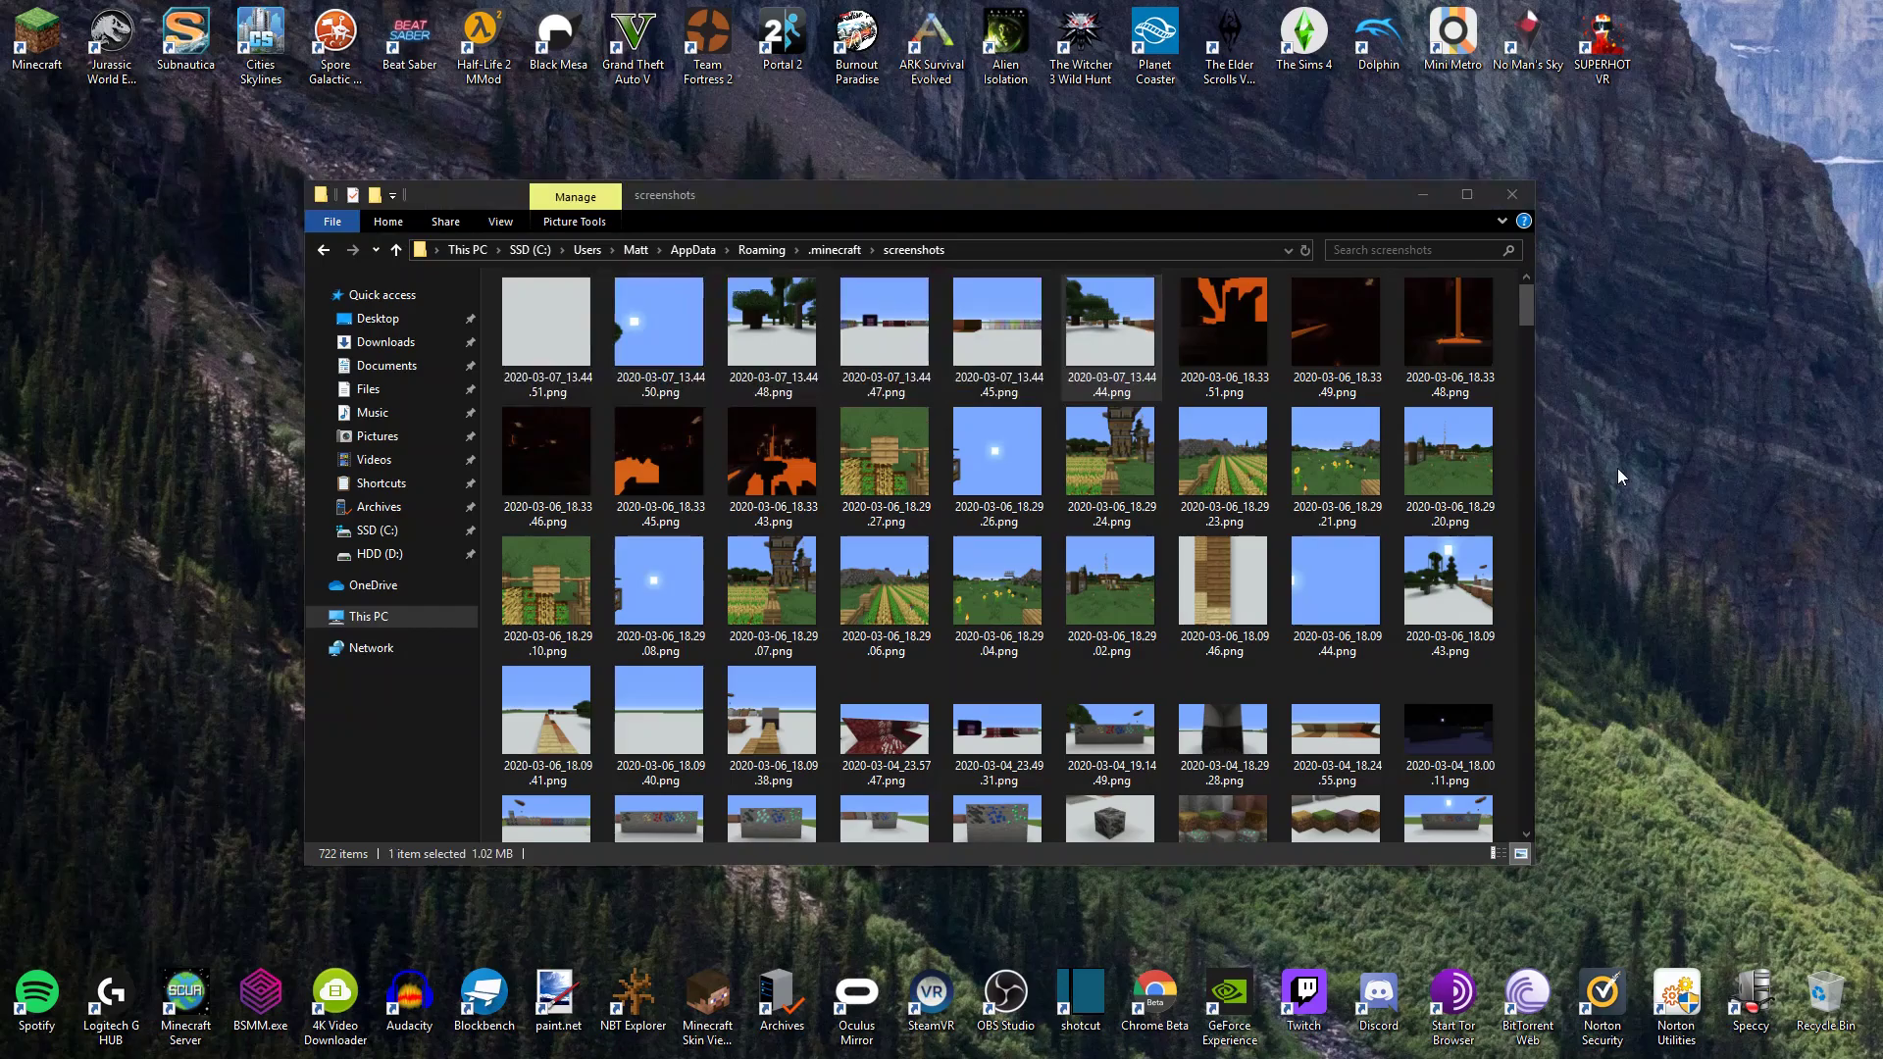
double_click(1109, 328)
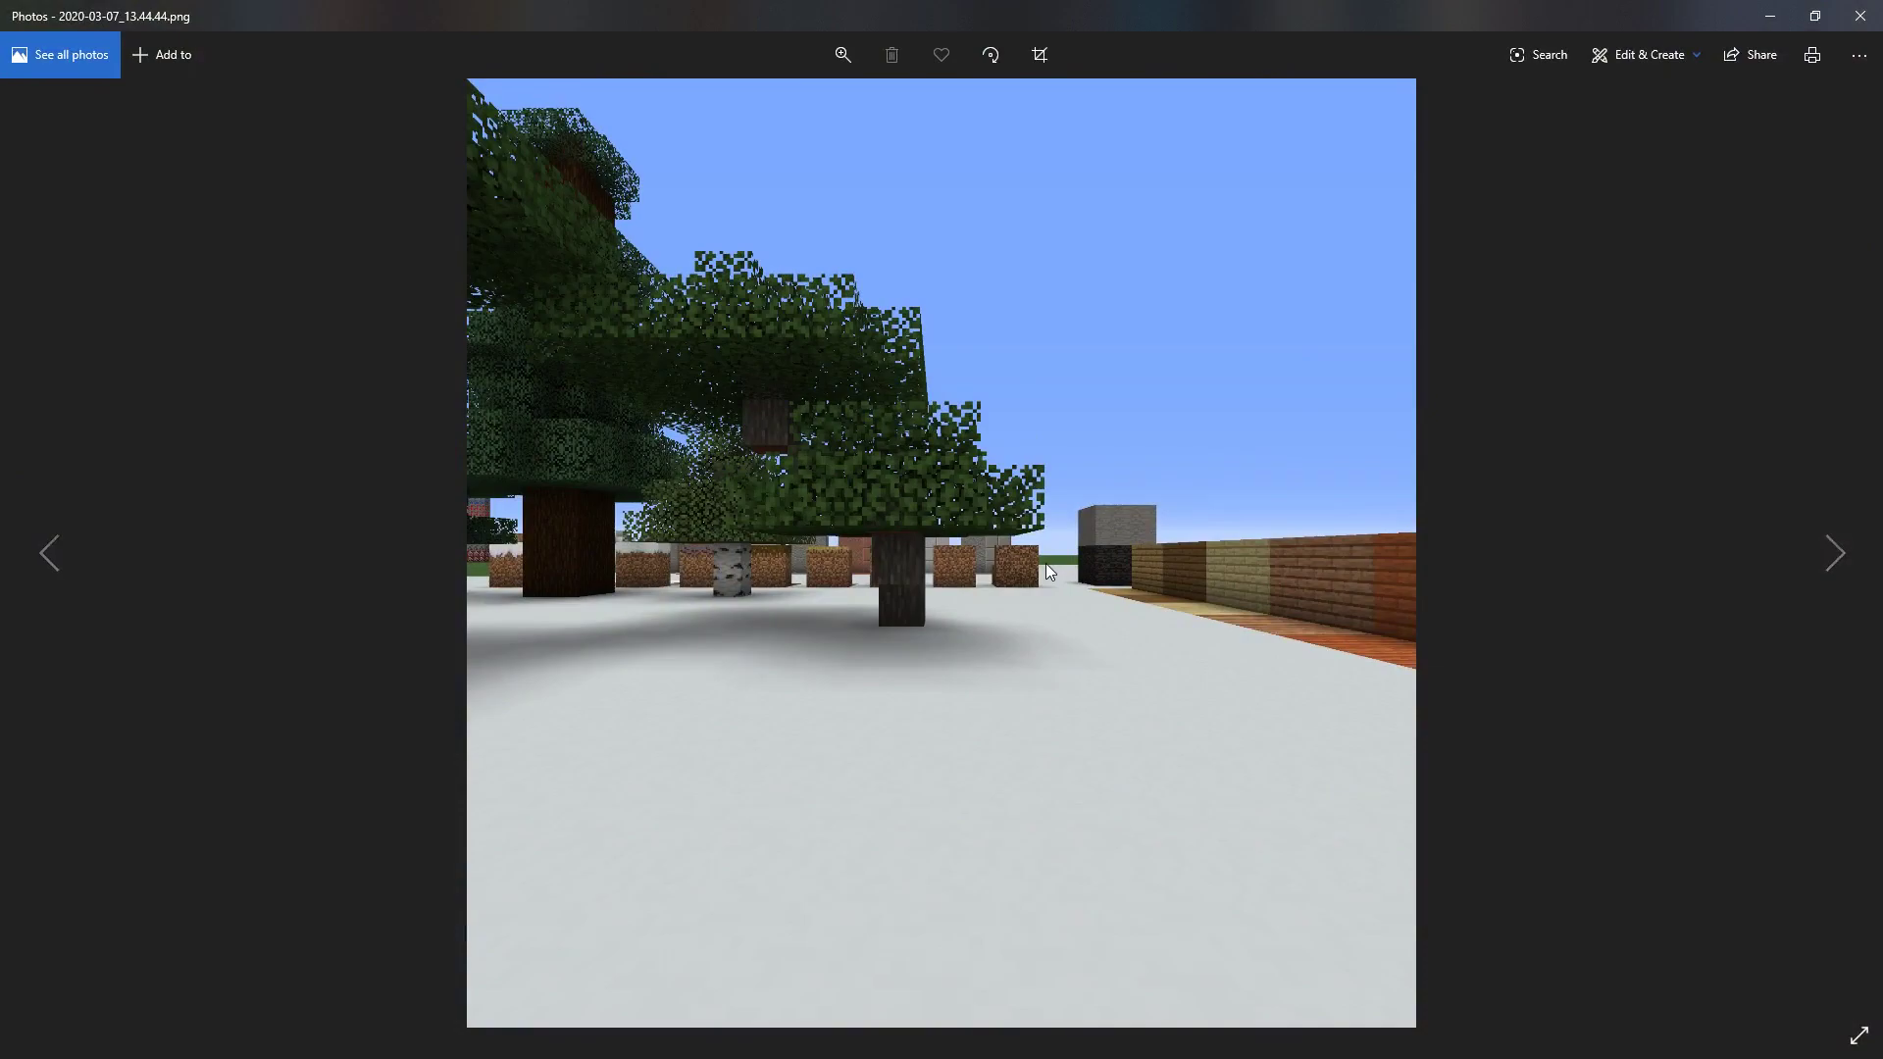
left_click(1860, 16)
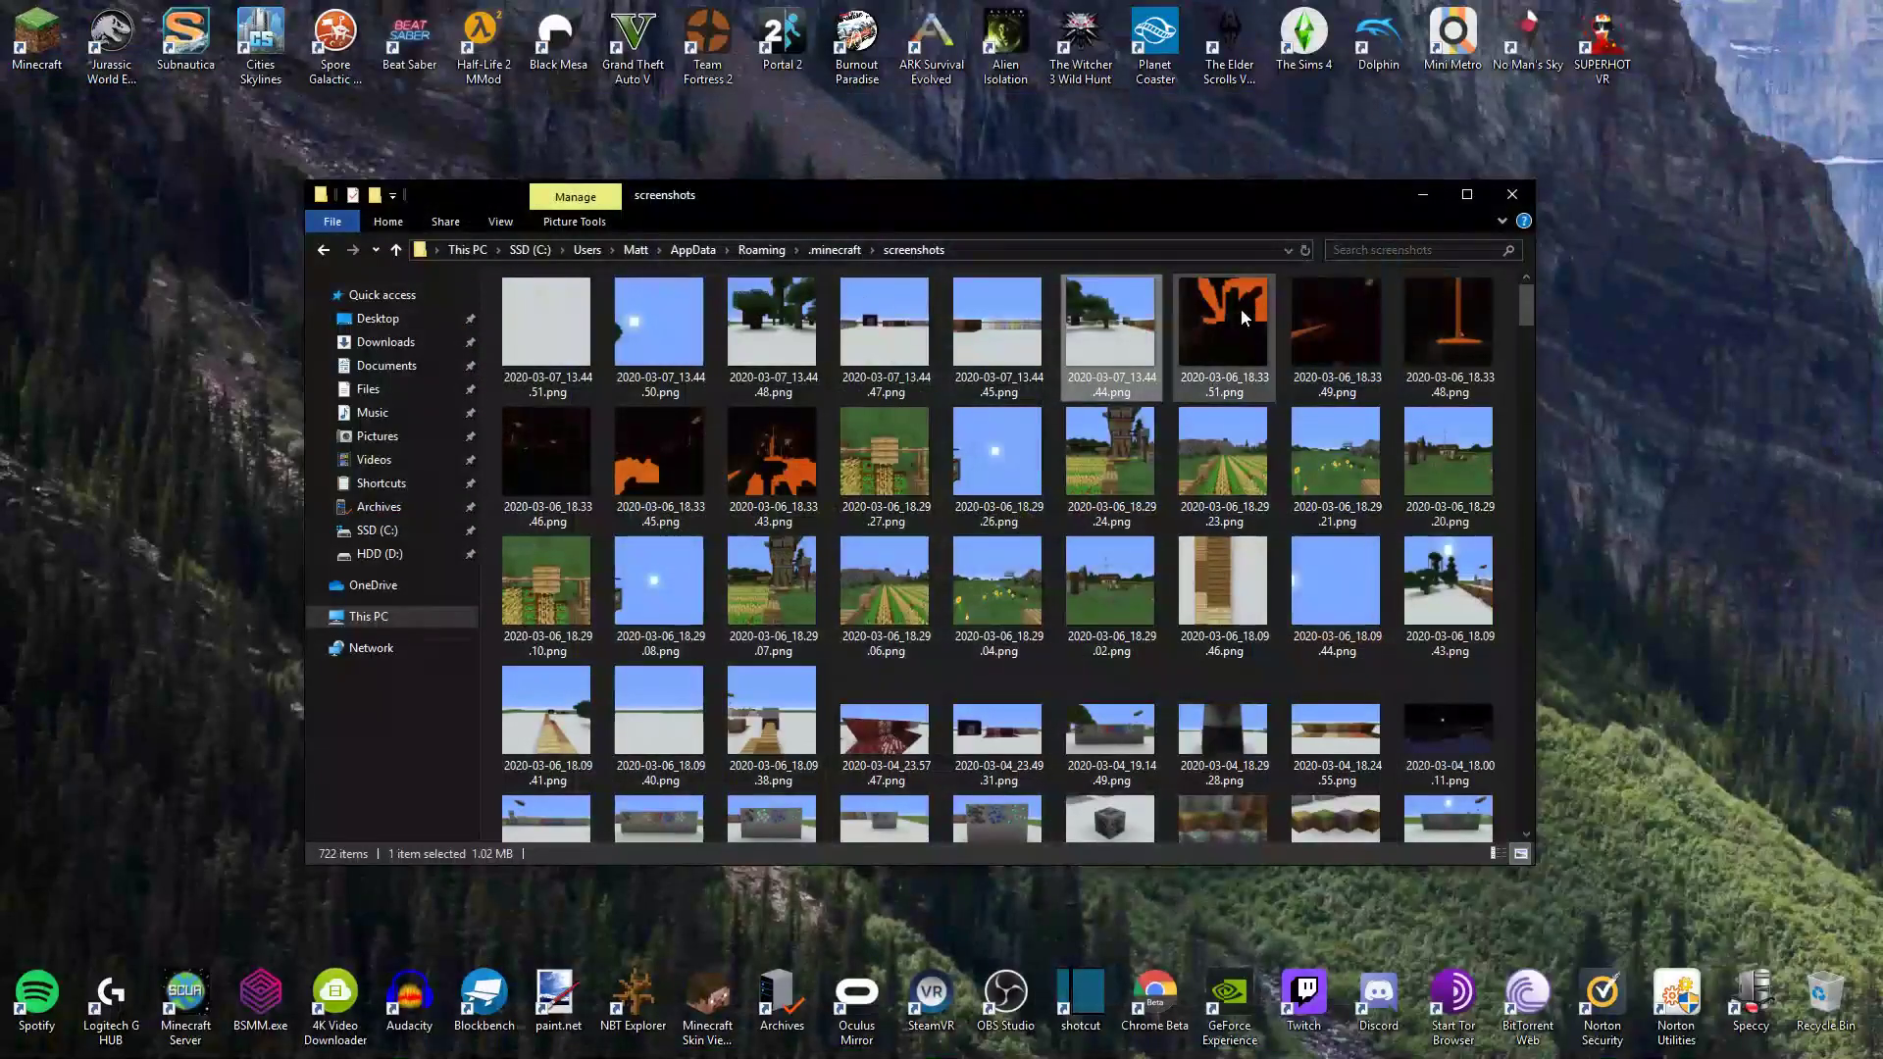
Select the six new 2020-03-07 screenshots and go to the Shortcuts location.
left_click(557, 325)
left_click(668, 324, "ctrl")
left_click(771, 324, "ctrl")
left_click(862, 324, "ctrl")
left_click(996, 324, "ctrl")
left_click(1109, 323, "ctrl")
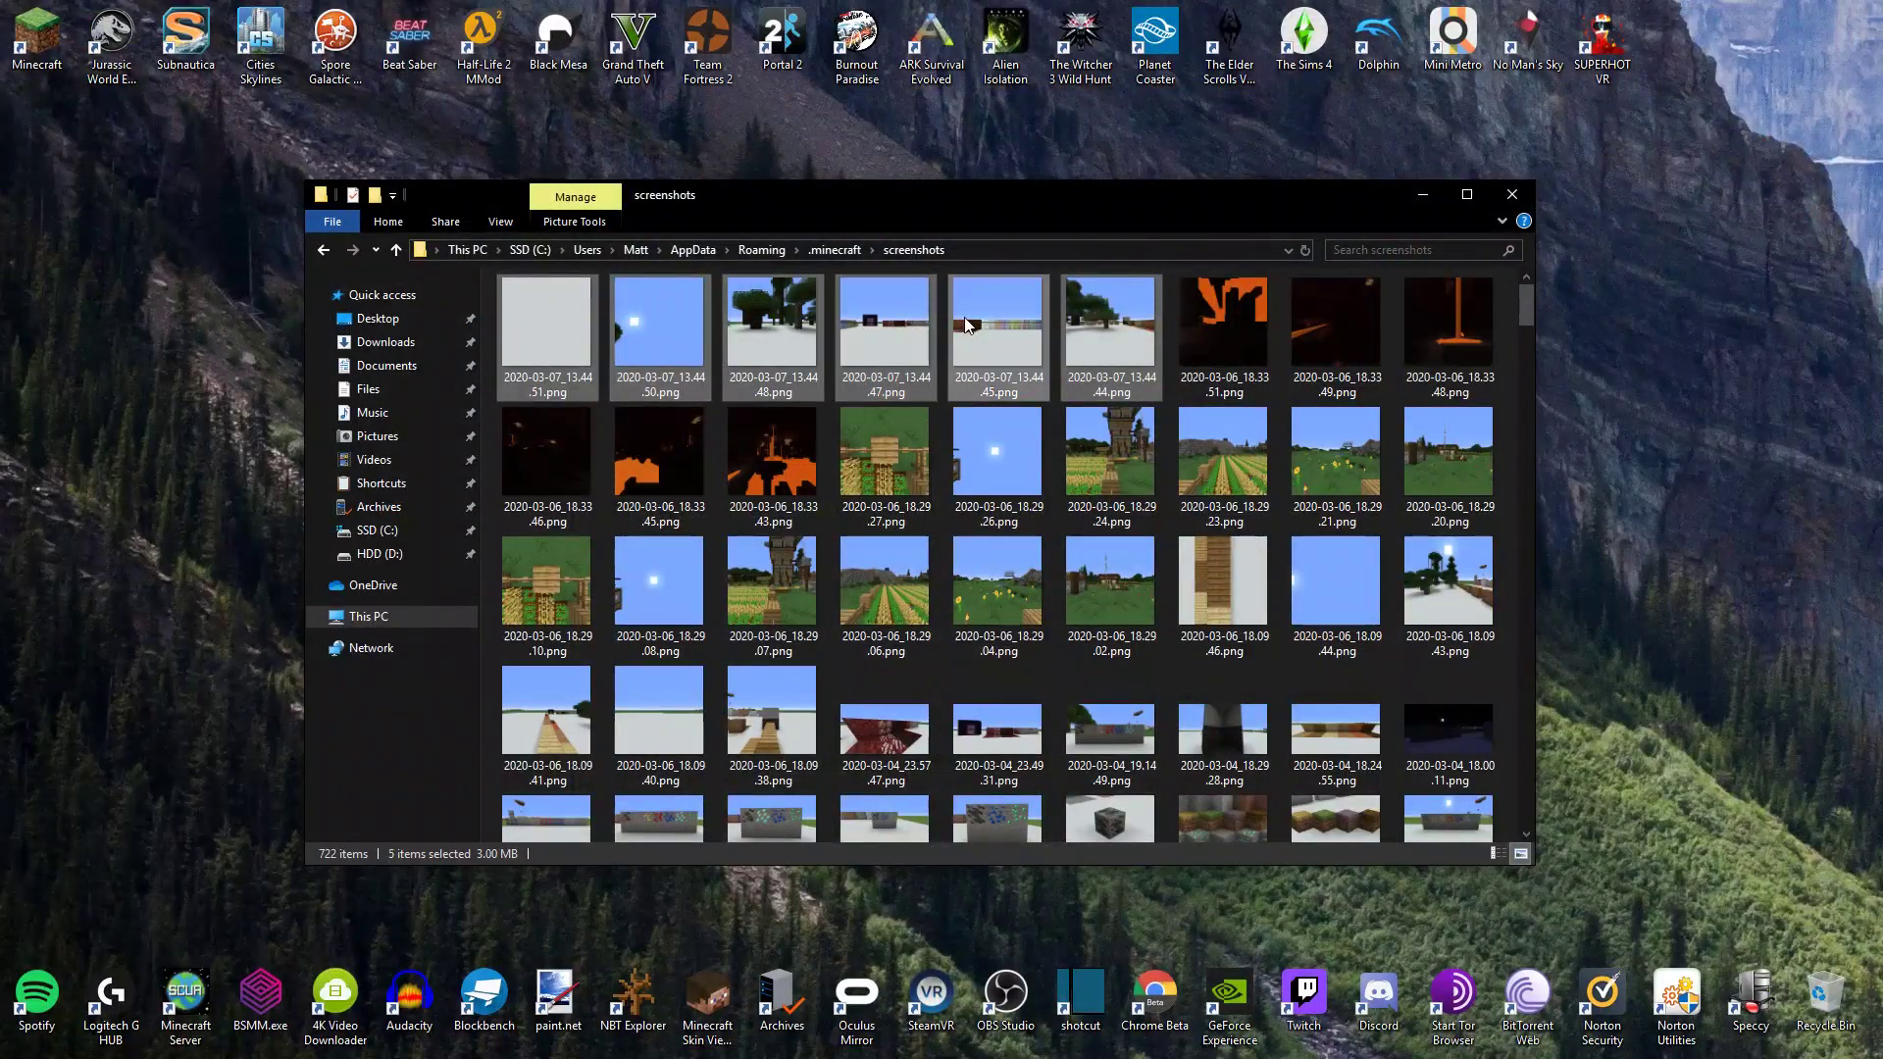
left_click(400, 483)
Open .minecraft/resourcepacks/Caelesti v0.4 (BETA)/assets/minecraft/textures/gui/title.
double_click(538, 322)
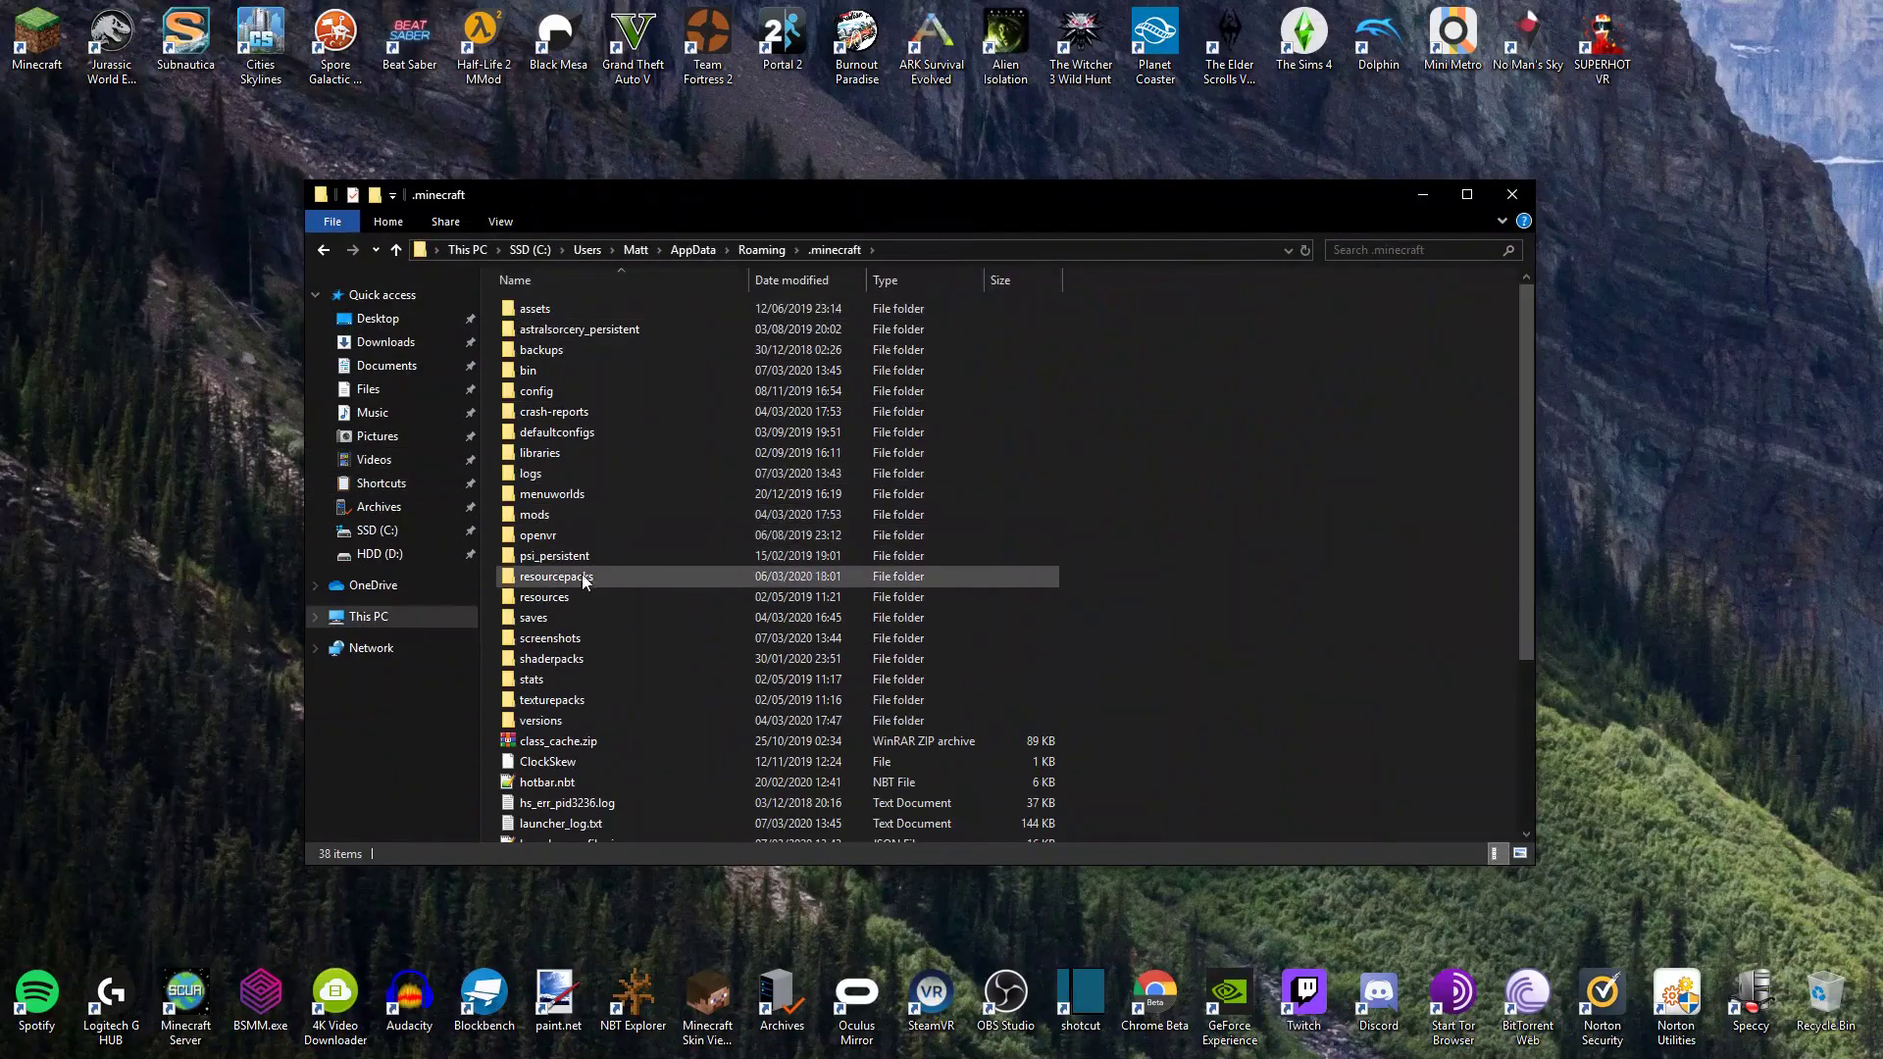
double_click(575, 578)
double_click(582, 330)
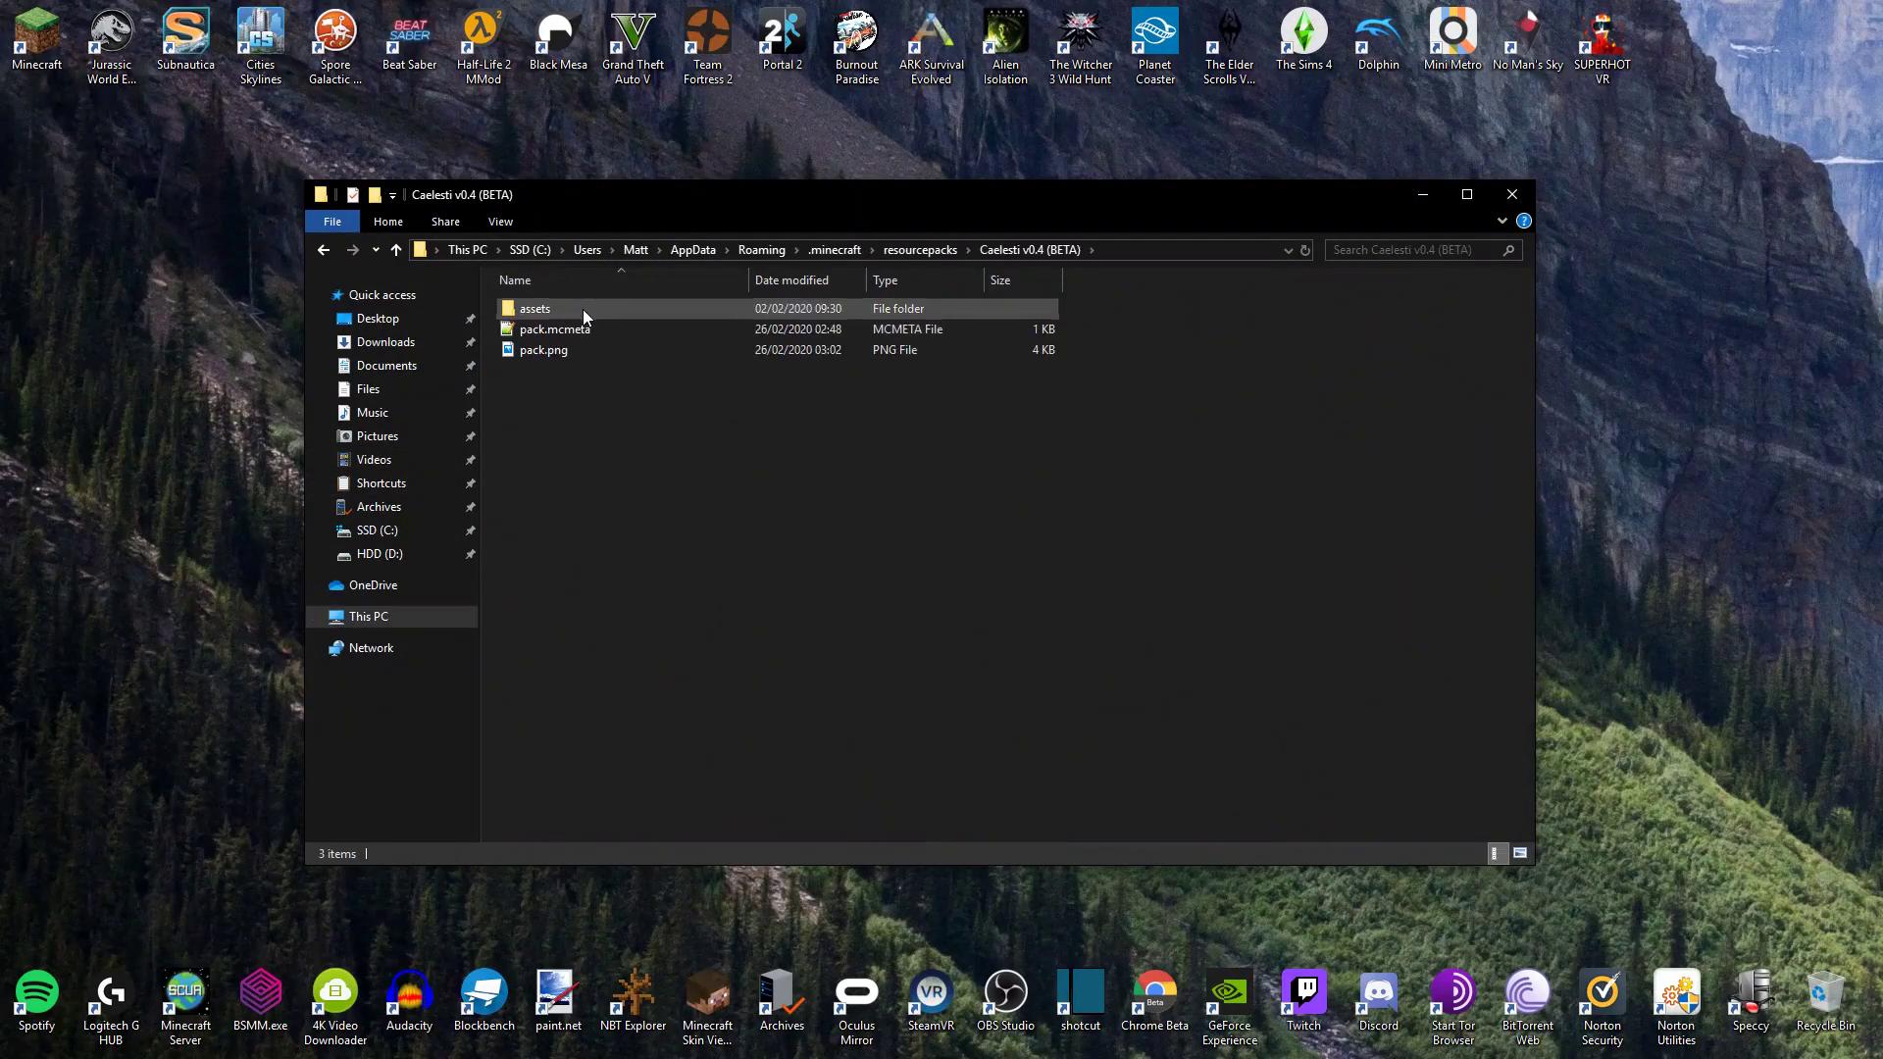
double_click(583, 309)
double_click(583, 308)
double_click(594, 390)
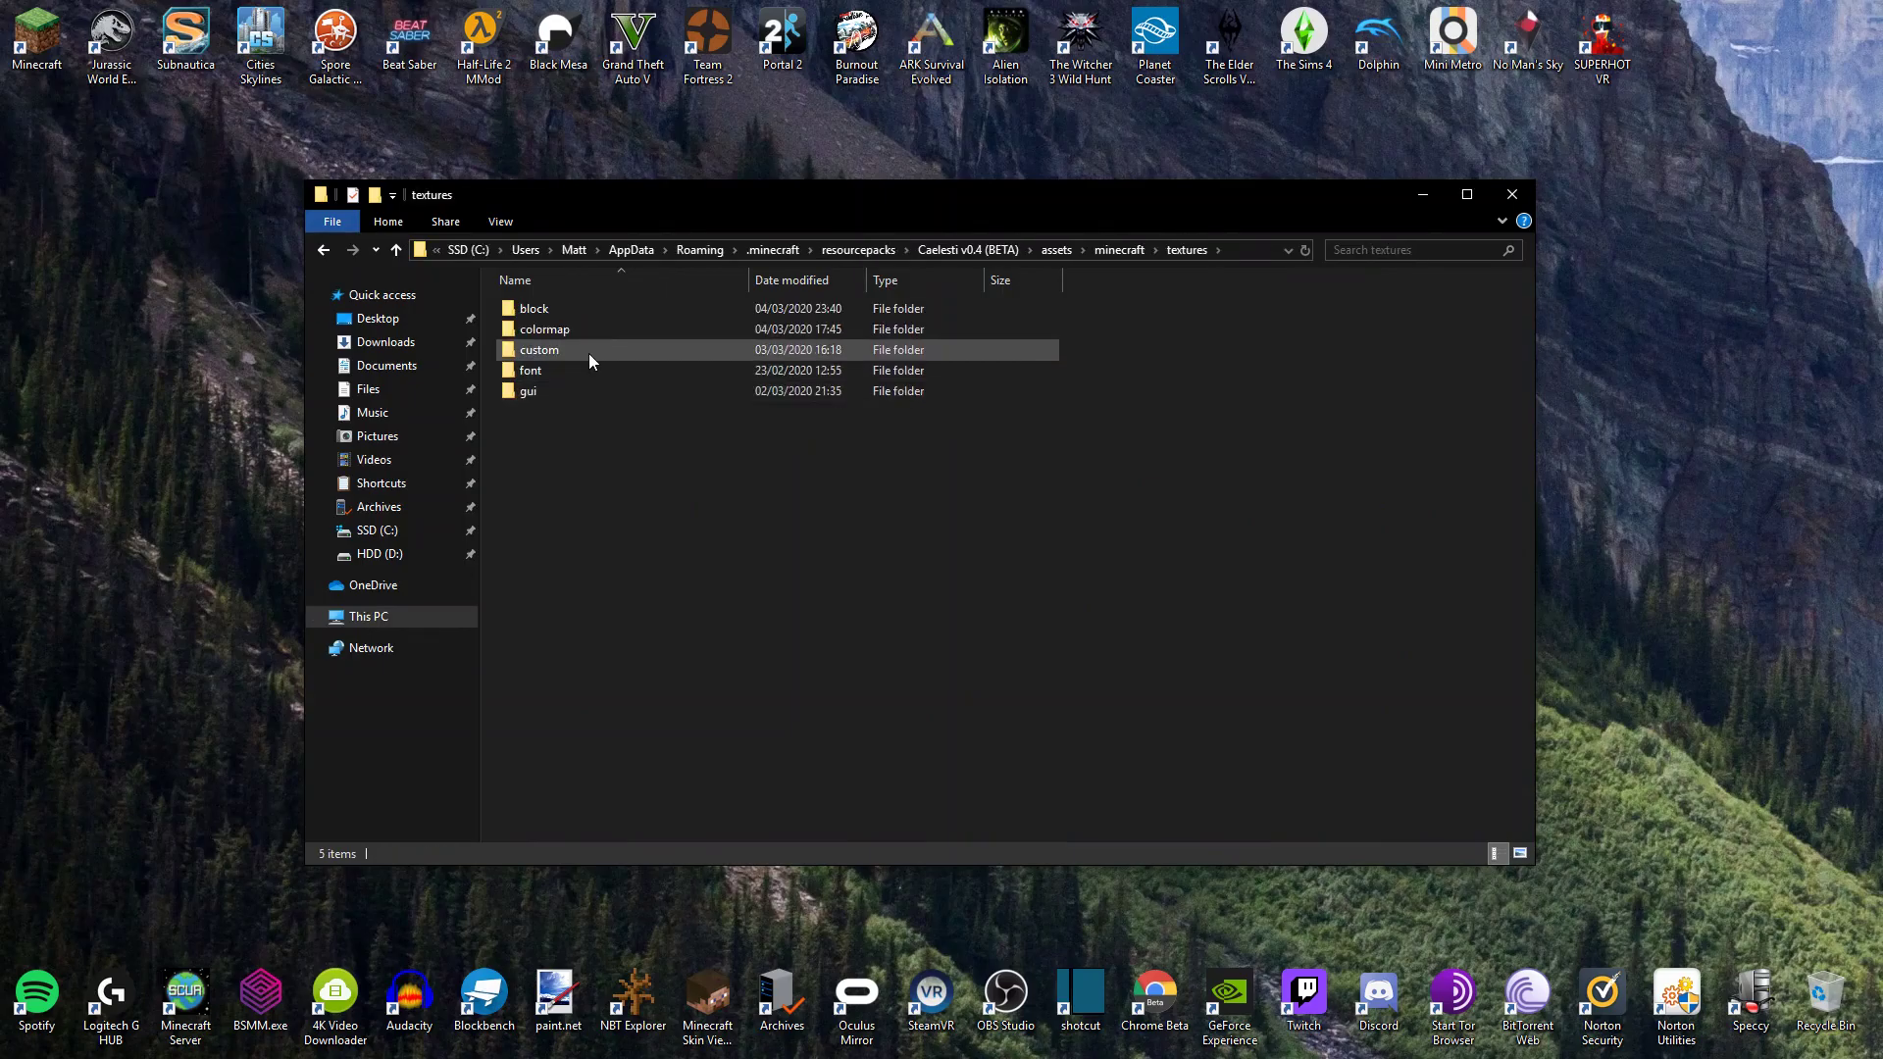
double_click(584, 387)
double_click(708, 351)
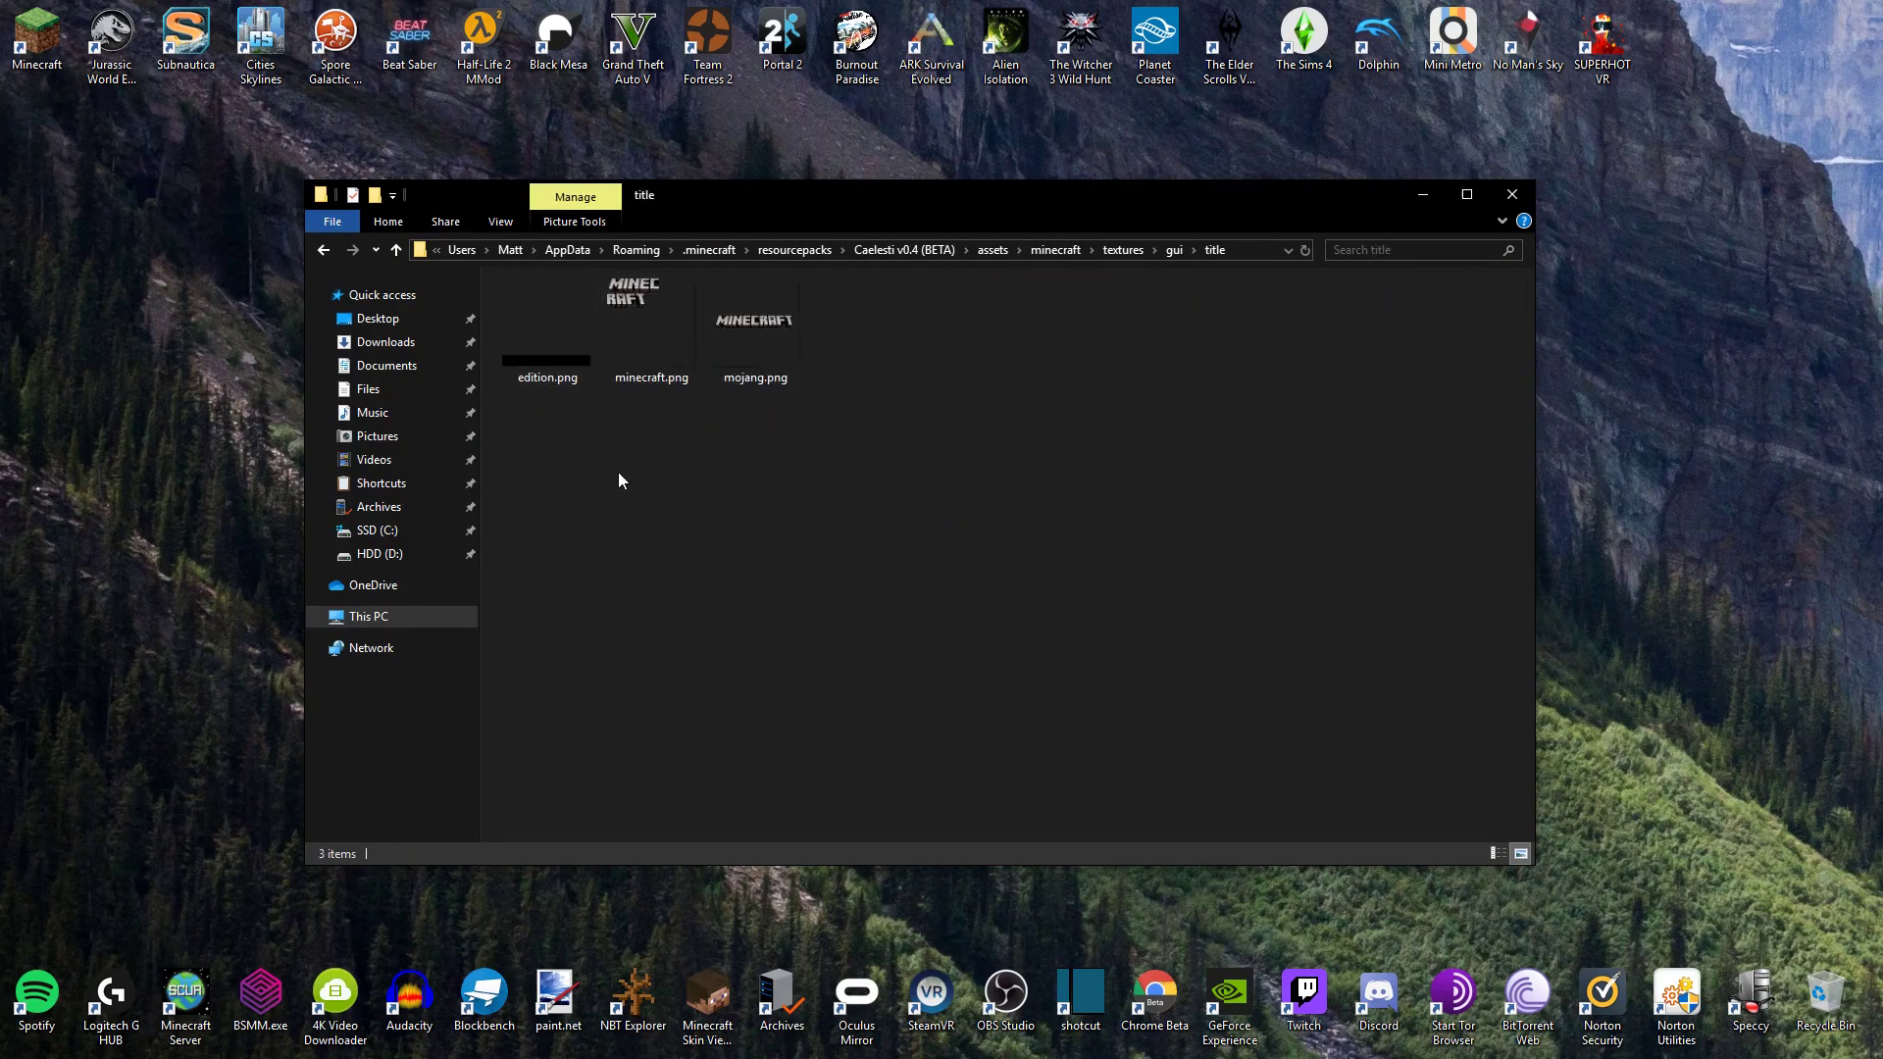
Create a new folder named 'background' inside the title folder.
key("ctrl+shift+n")
type("background")
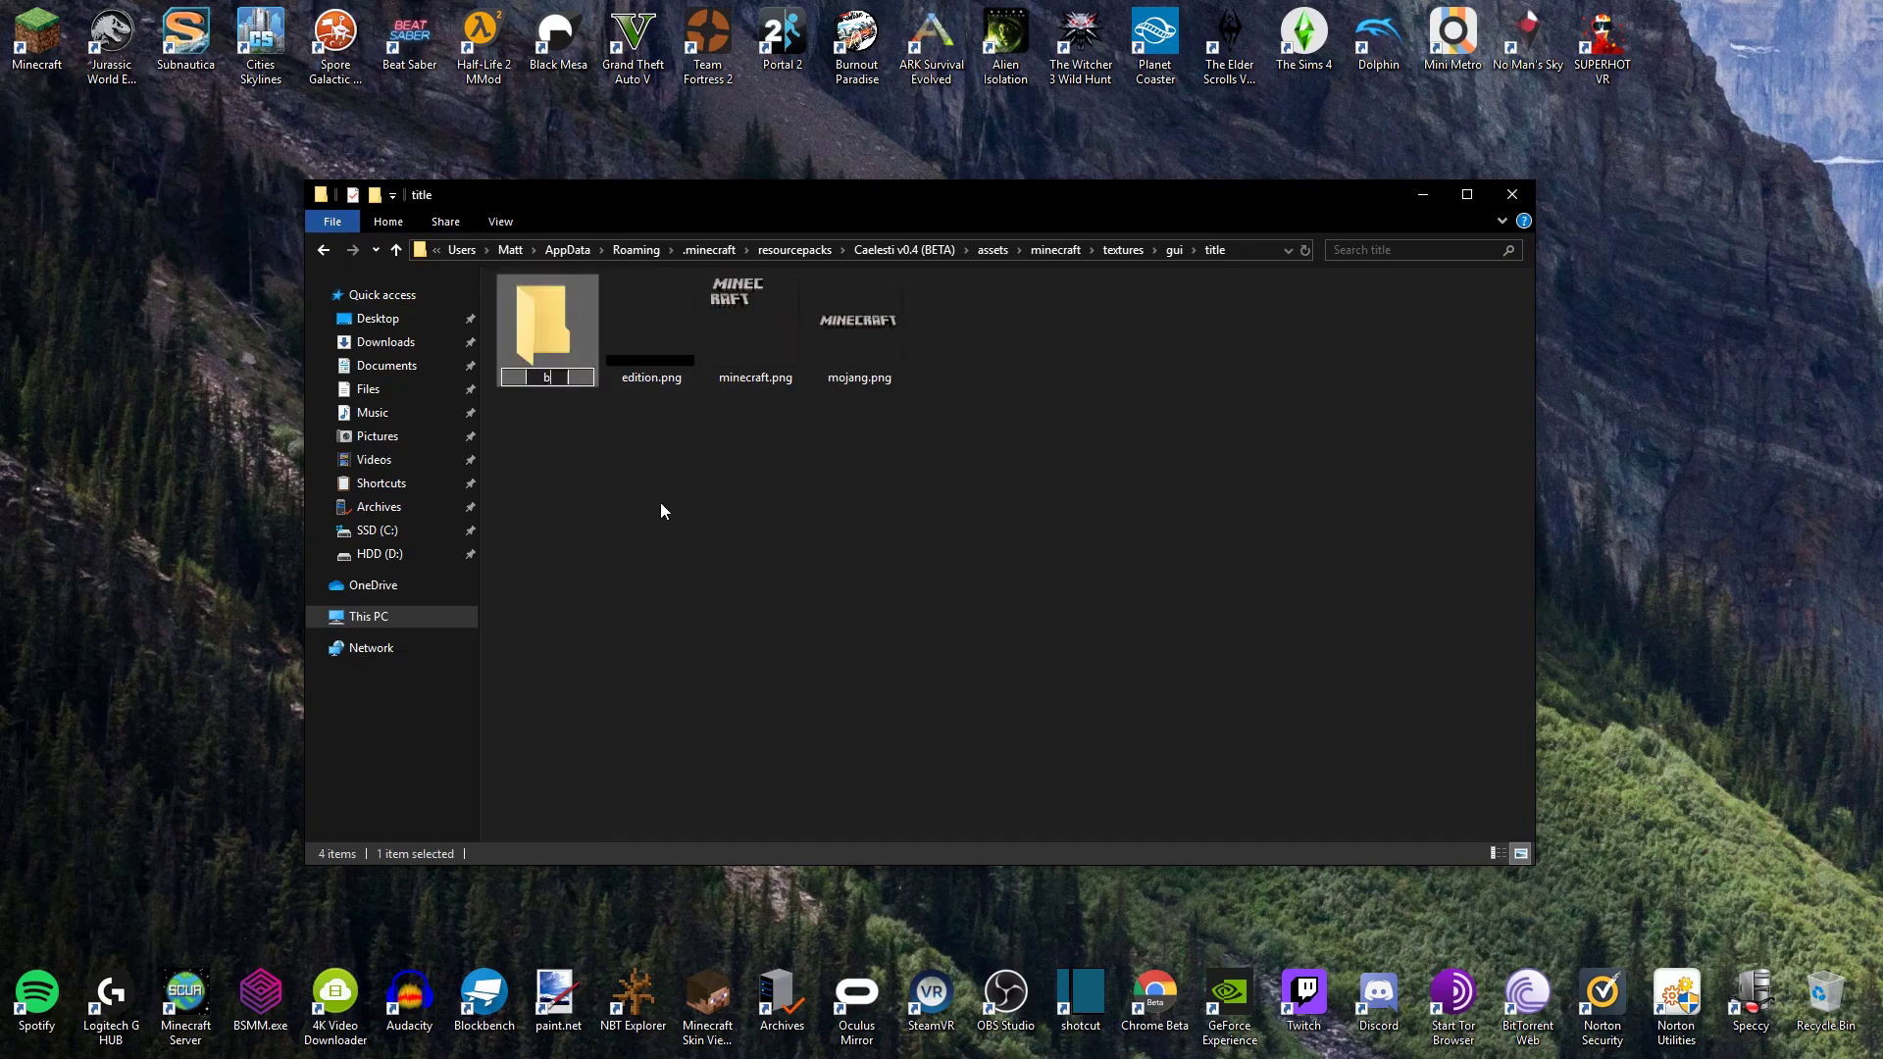
left_click(661, 510)
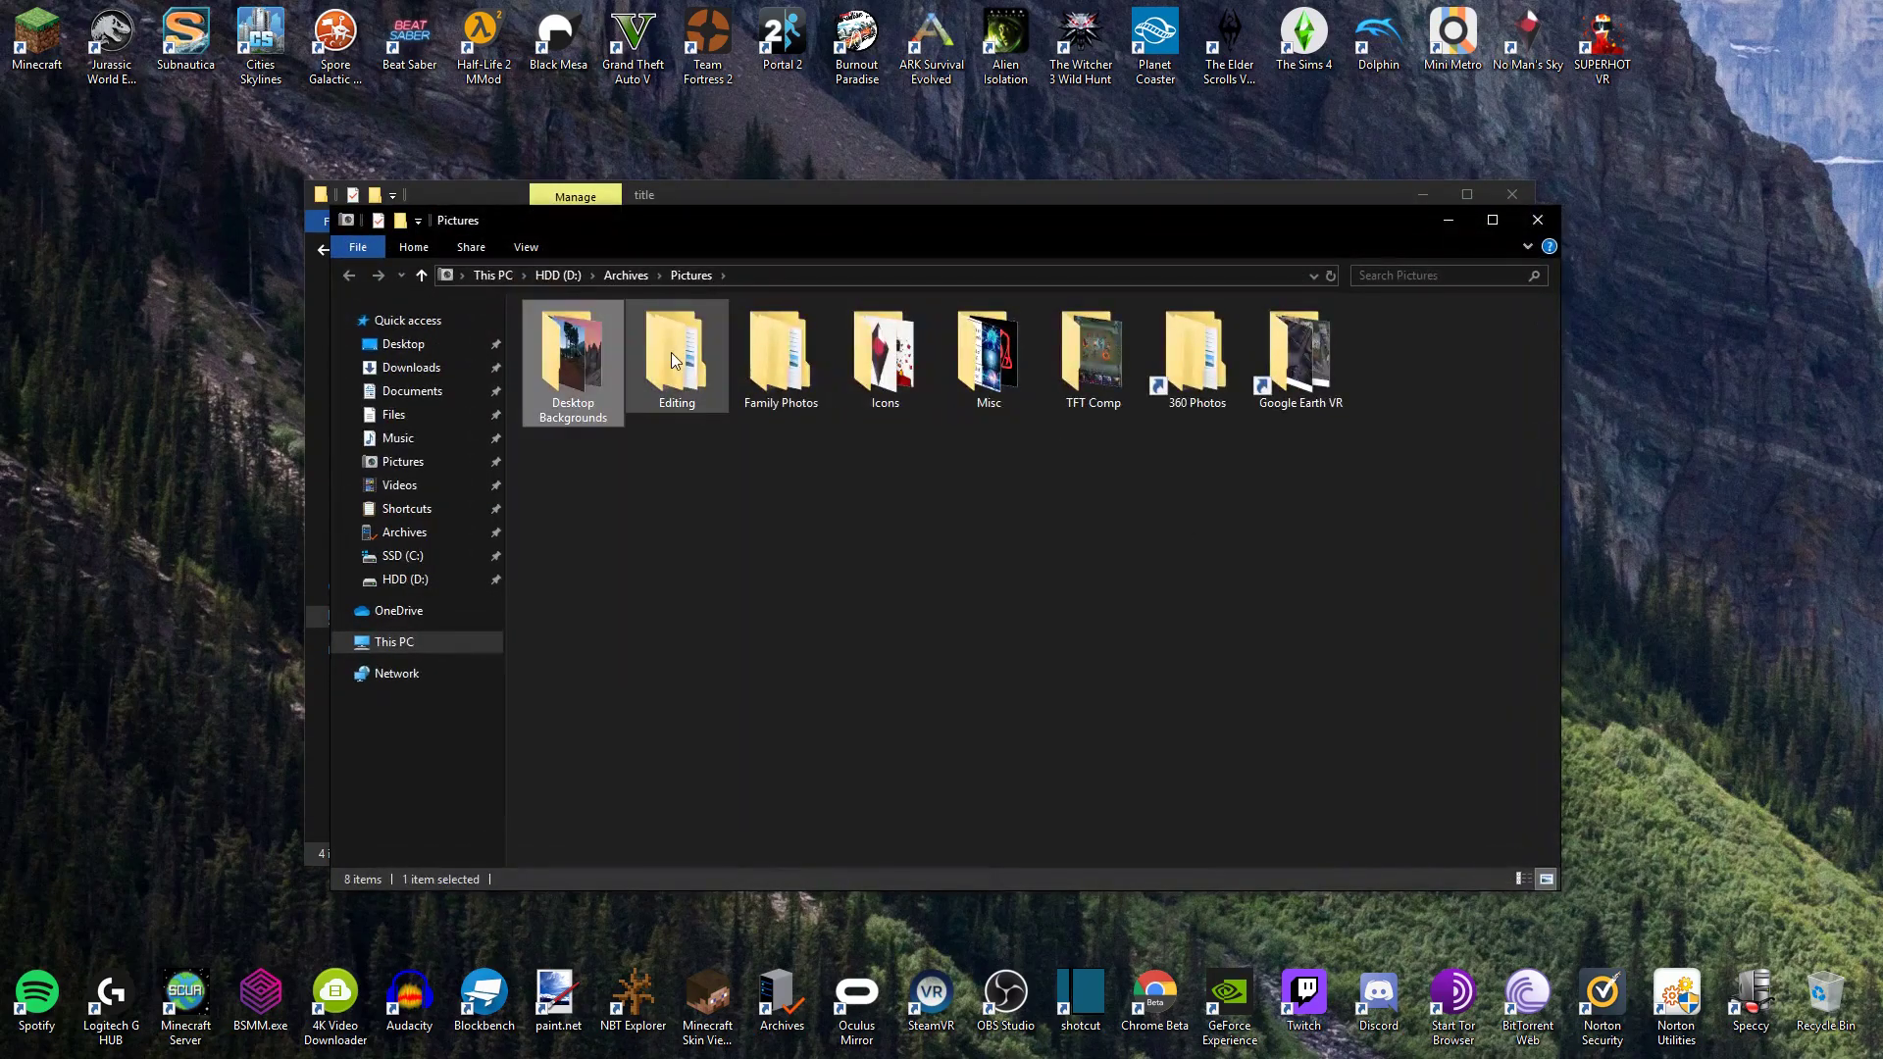
Navigate from Pictures through Editing, Resource Packs and .Editing Resources into the default 1.15 textures' assets folder.
double_click(671, 351)
double_click(794, 350)
double_click(589, 341)
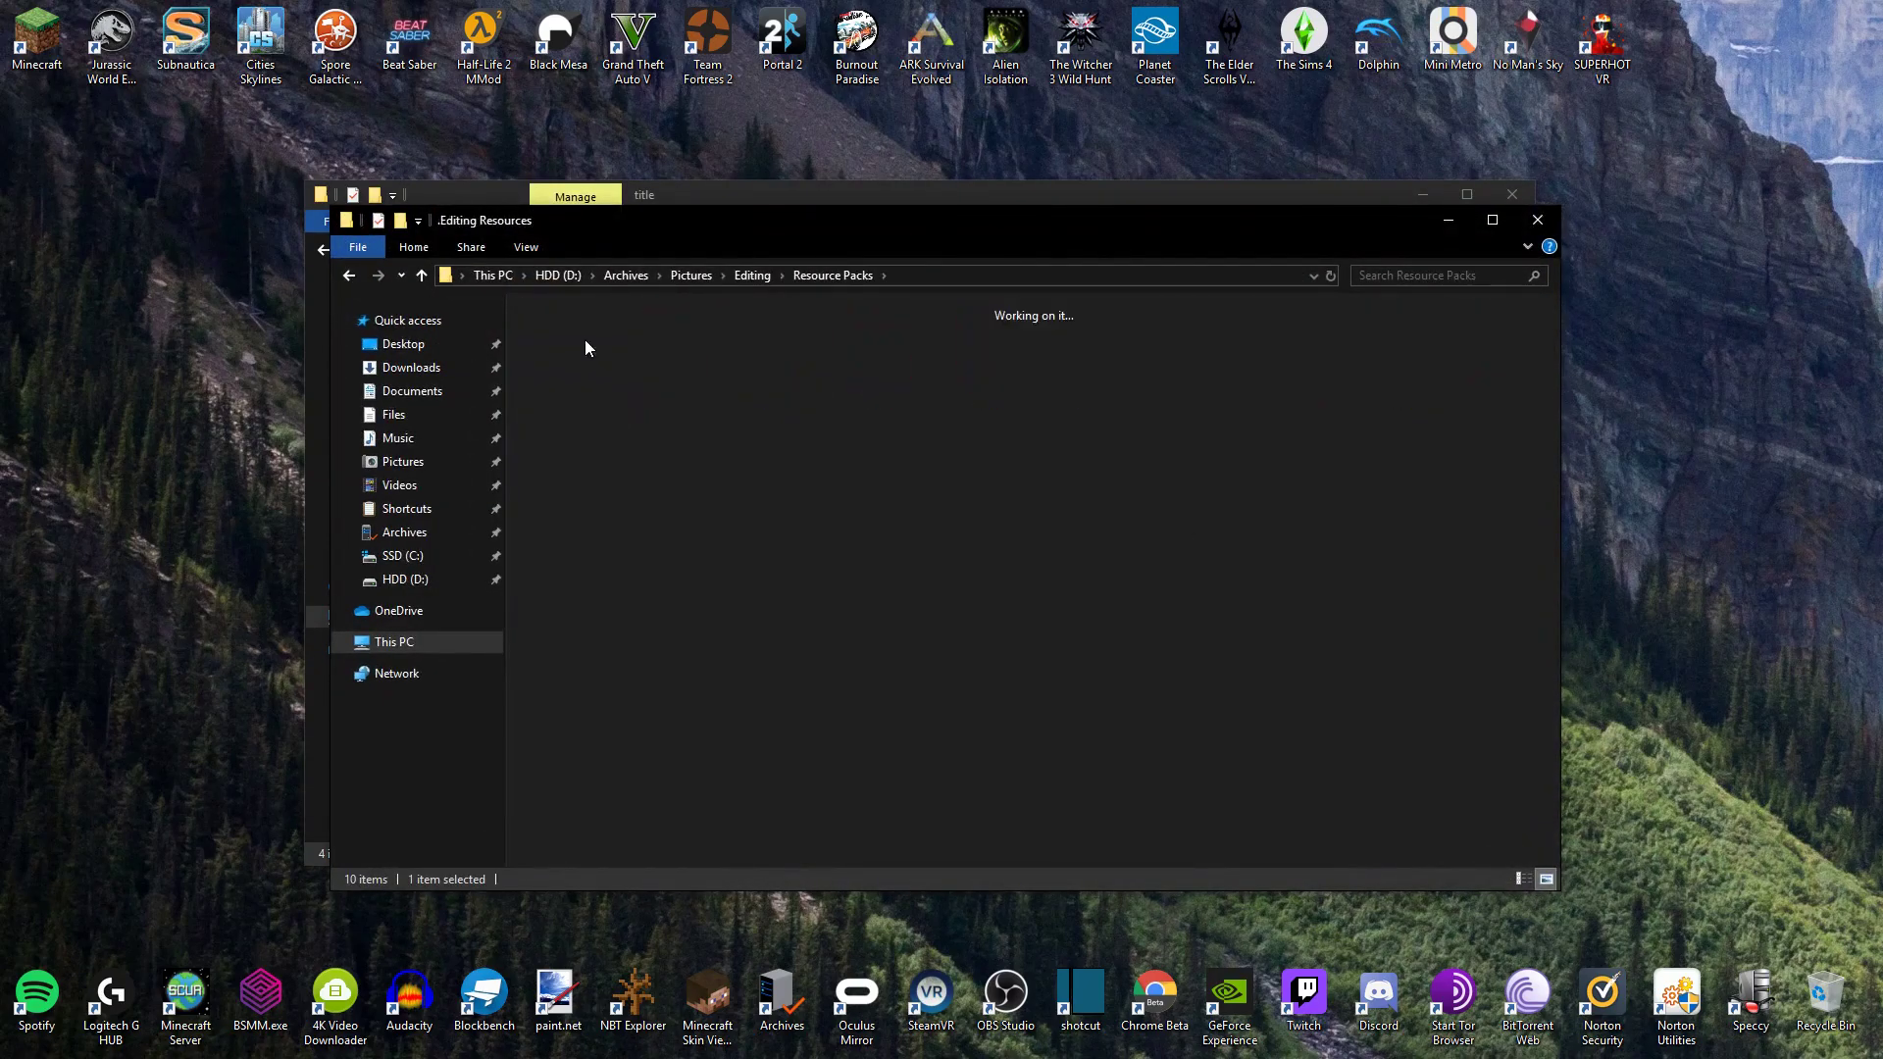
double_click(584, 340)
double_click(576, 421)
double_click(586, 334)
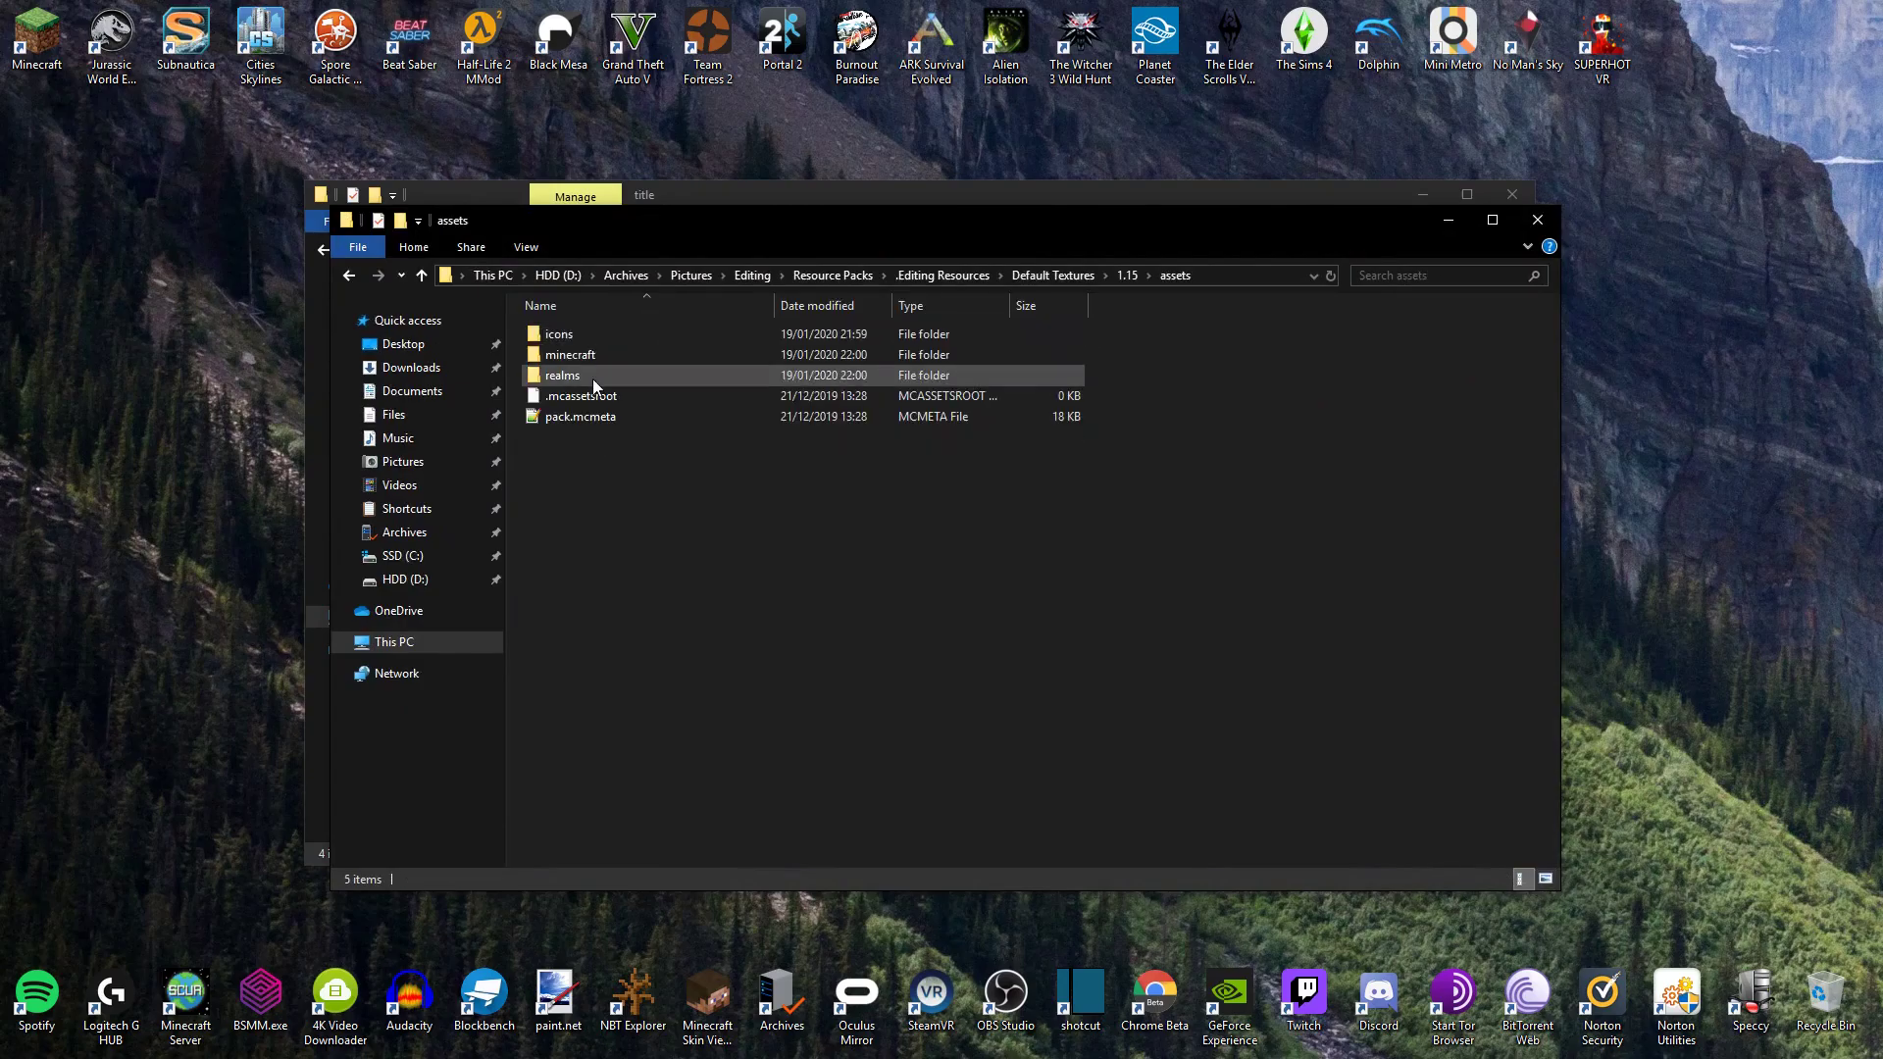
Browse minecraft > textures > gui > title > background to view the stock panoramas, then close that window.
double_click(596, 356)
double_click(598, 541)
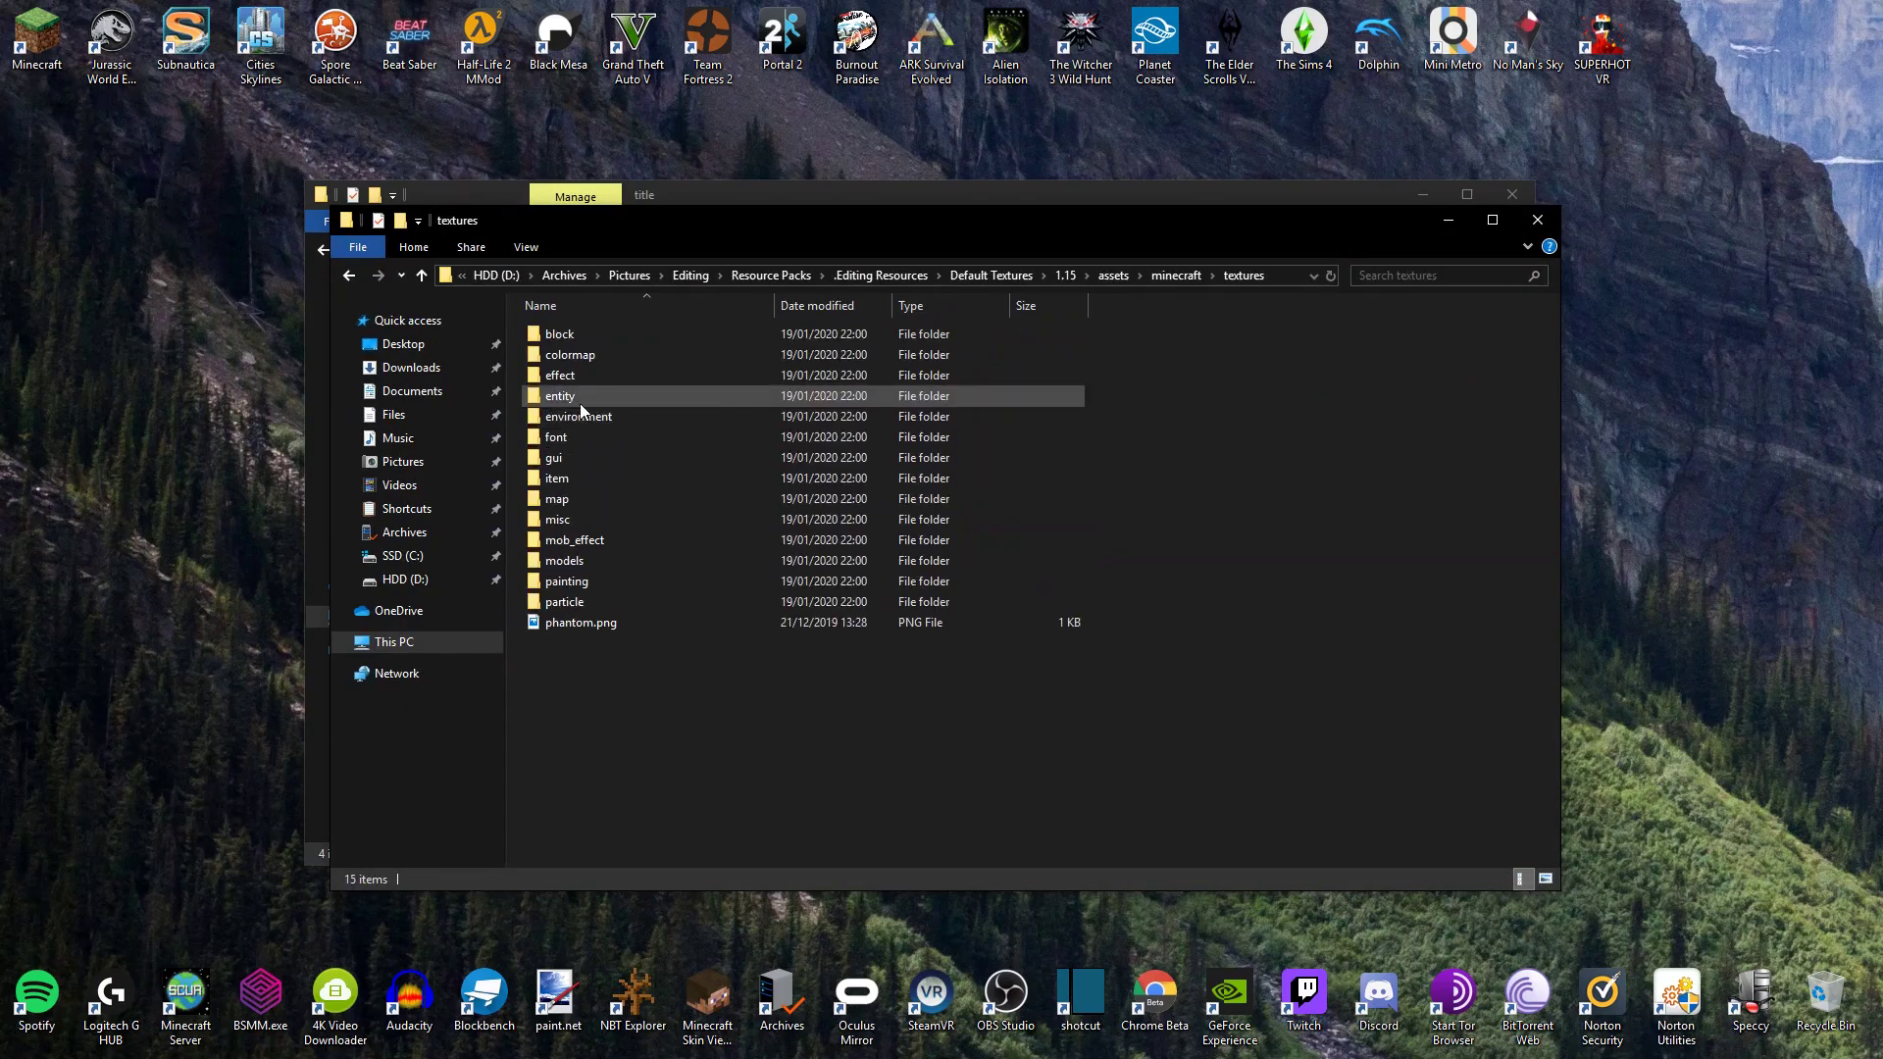
double_click(588, 457)
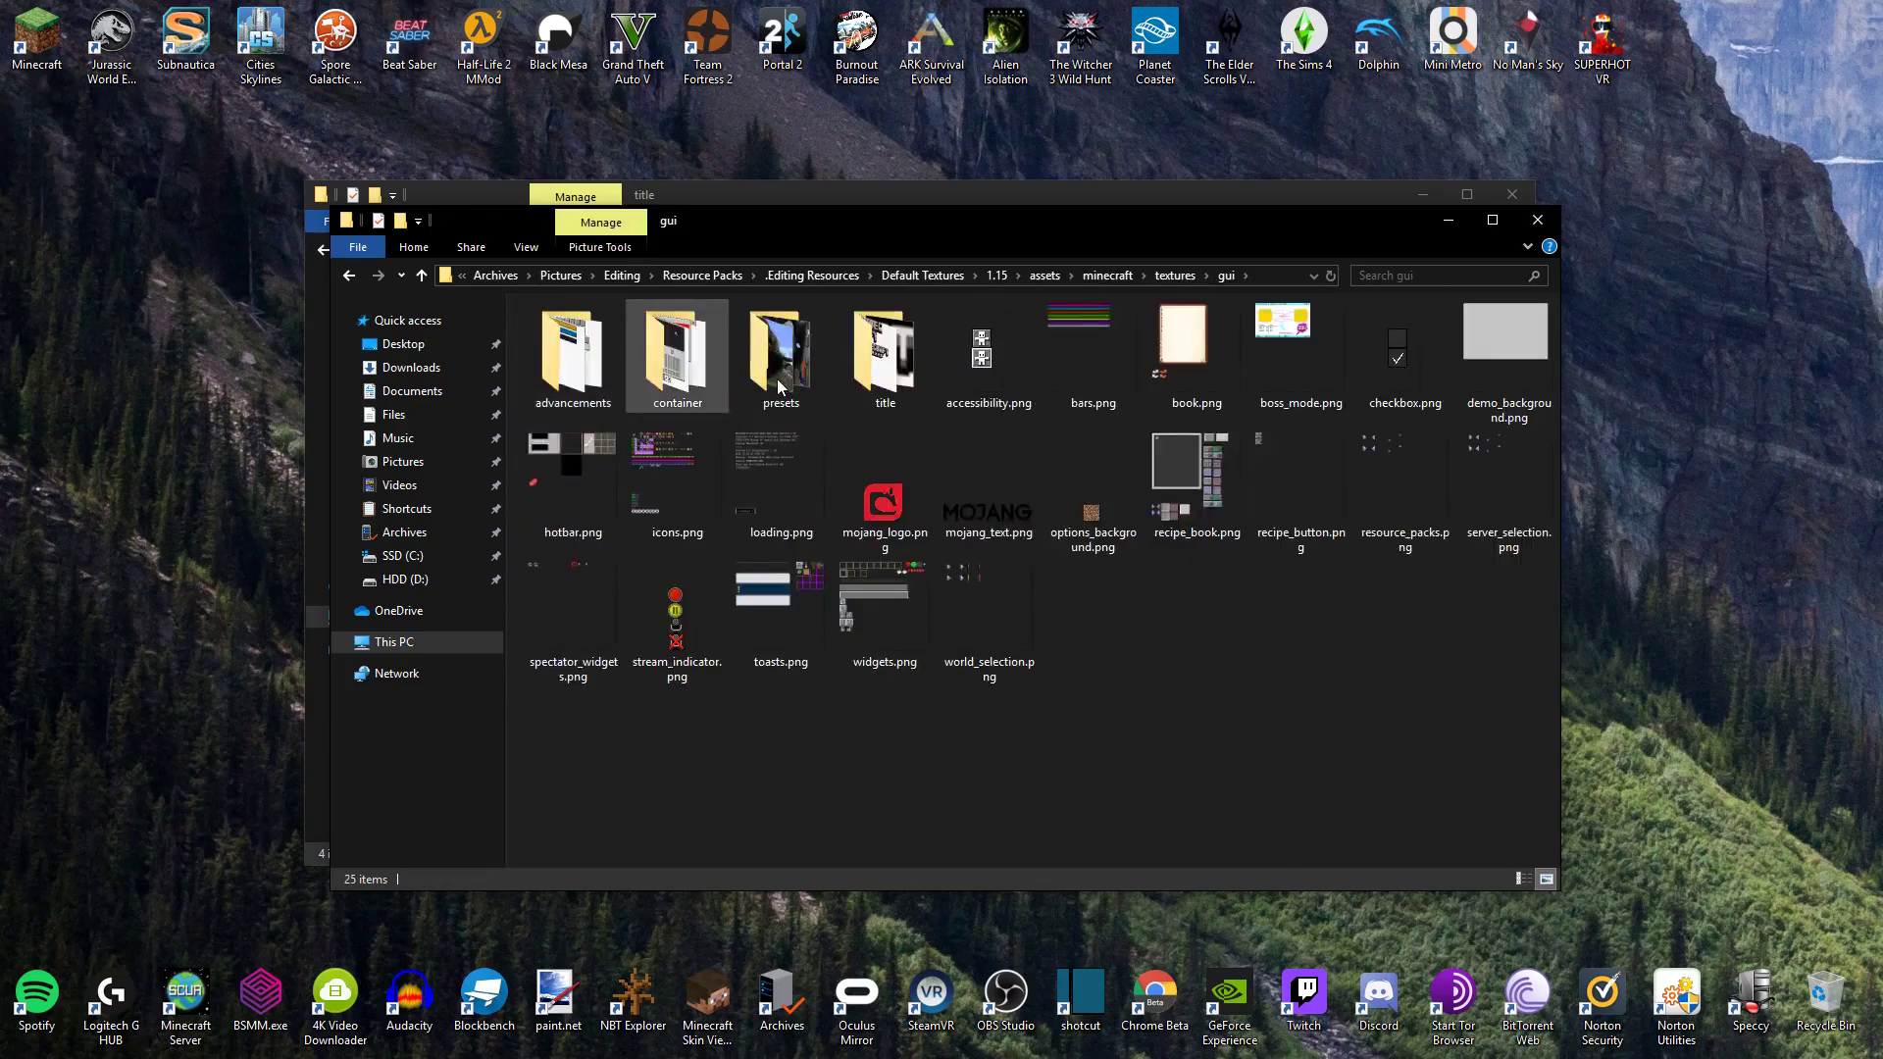
double_click(652, 358)
double_click(561, 353)
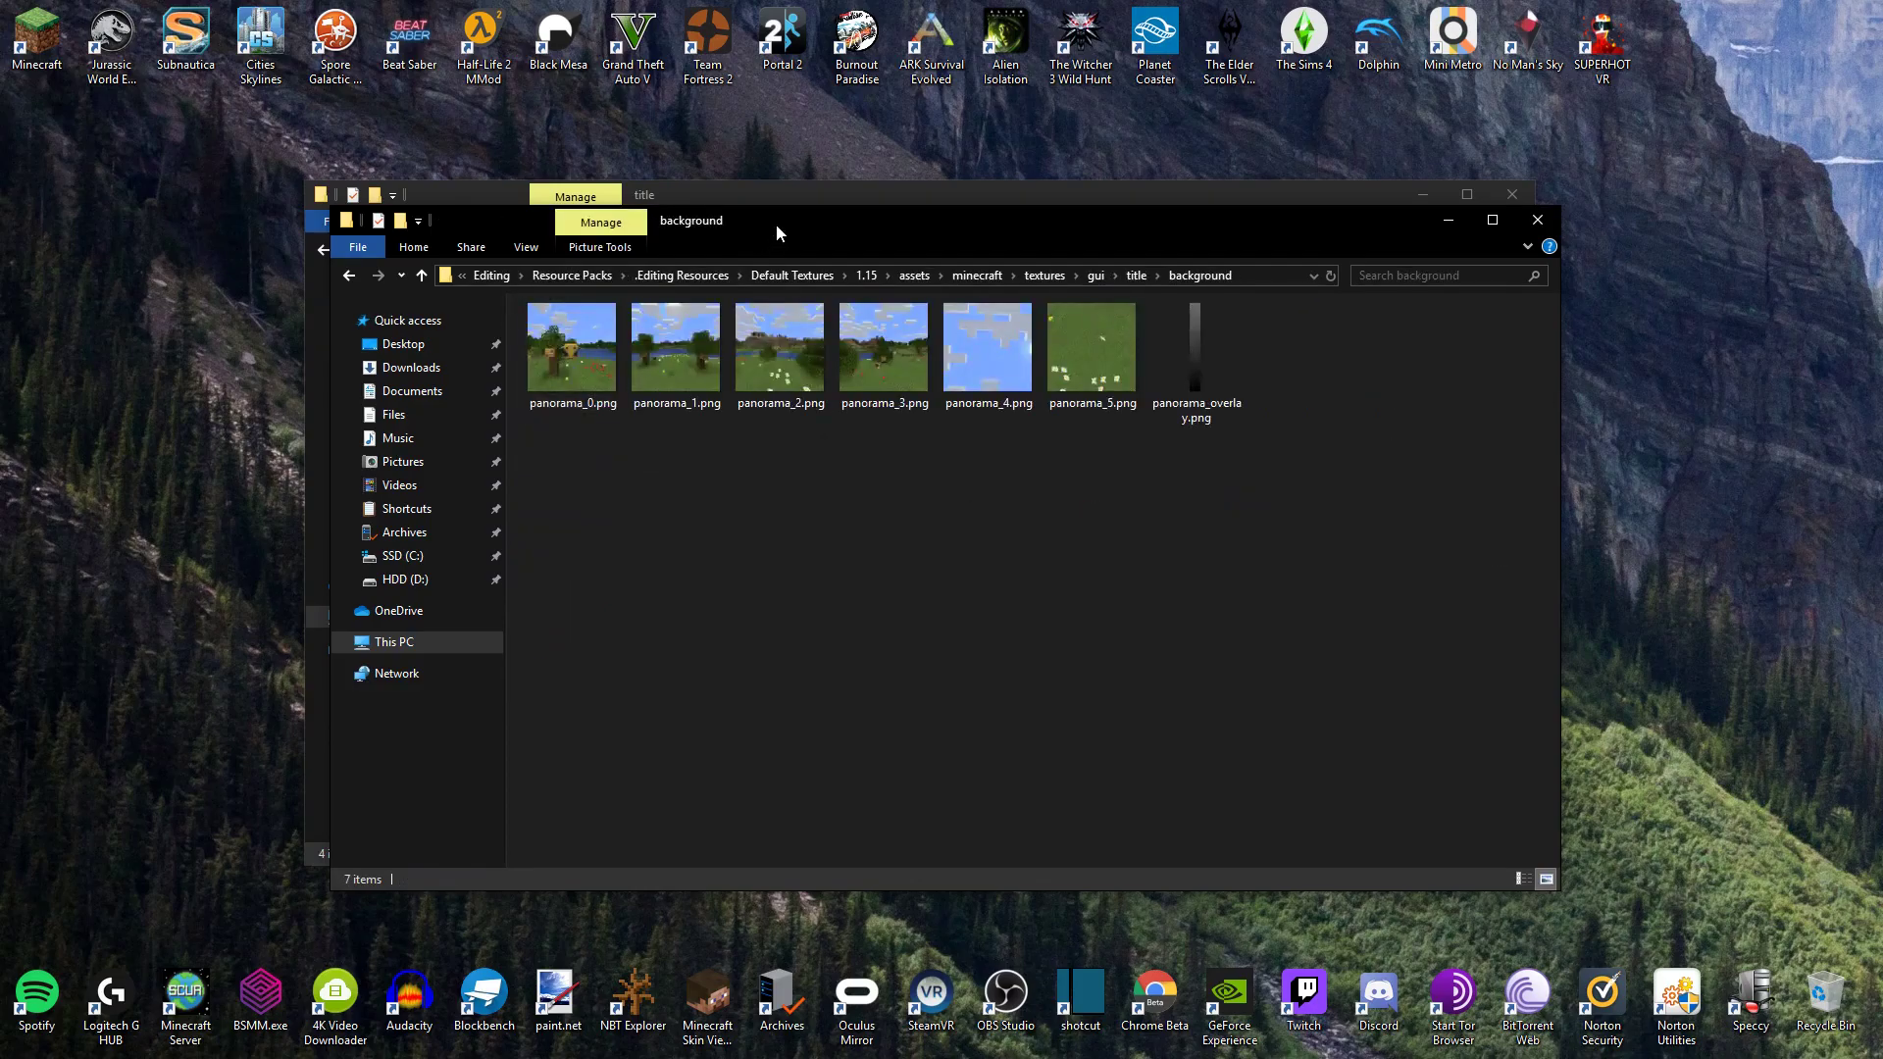
left_click_drag(775, 224, 777, 266)
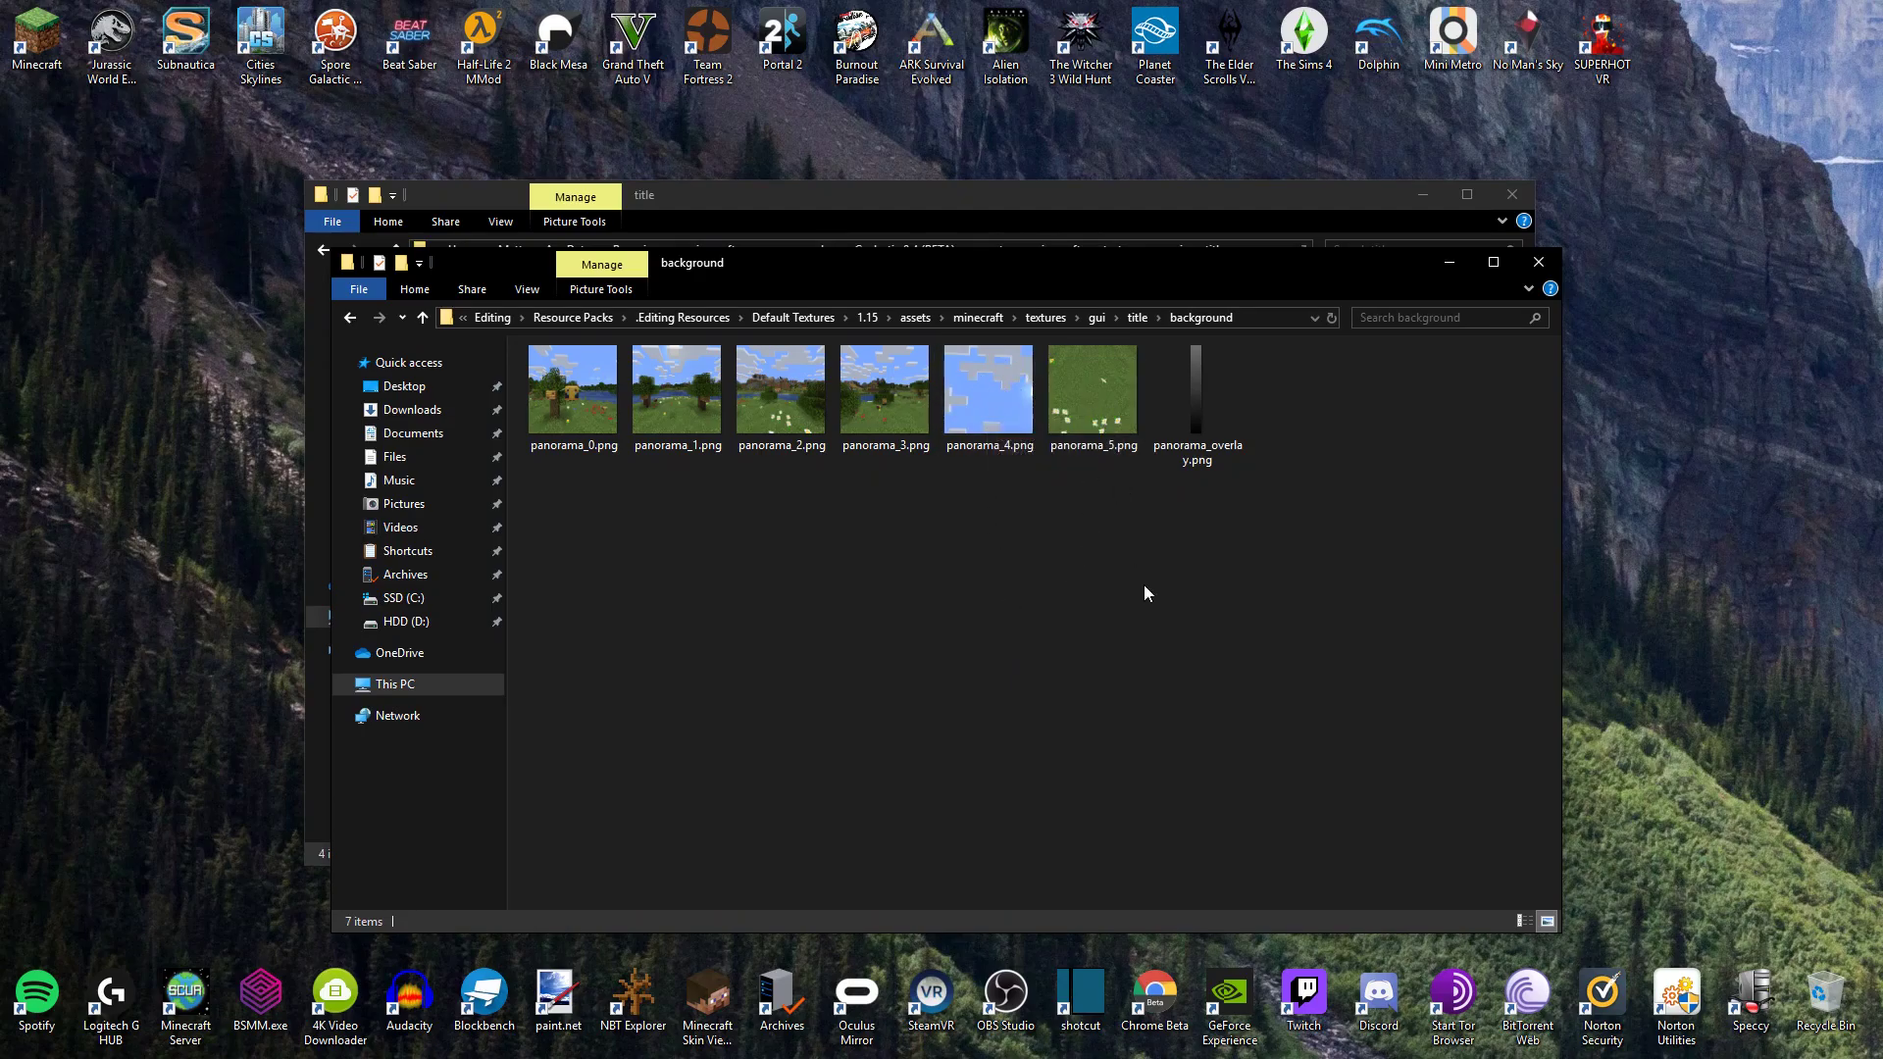
left_click(1539, 263)
Open the Caelesti pack's background folder and sort the six screenshots by name.
double_click(557, 357)
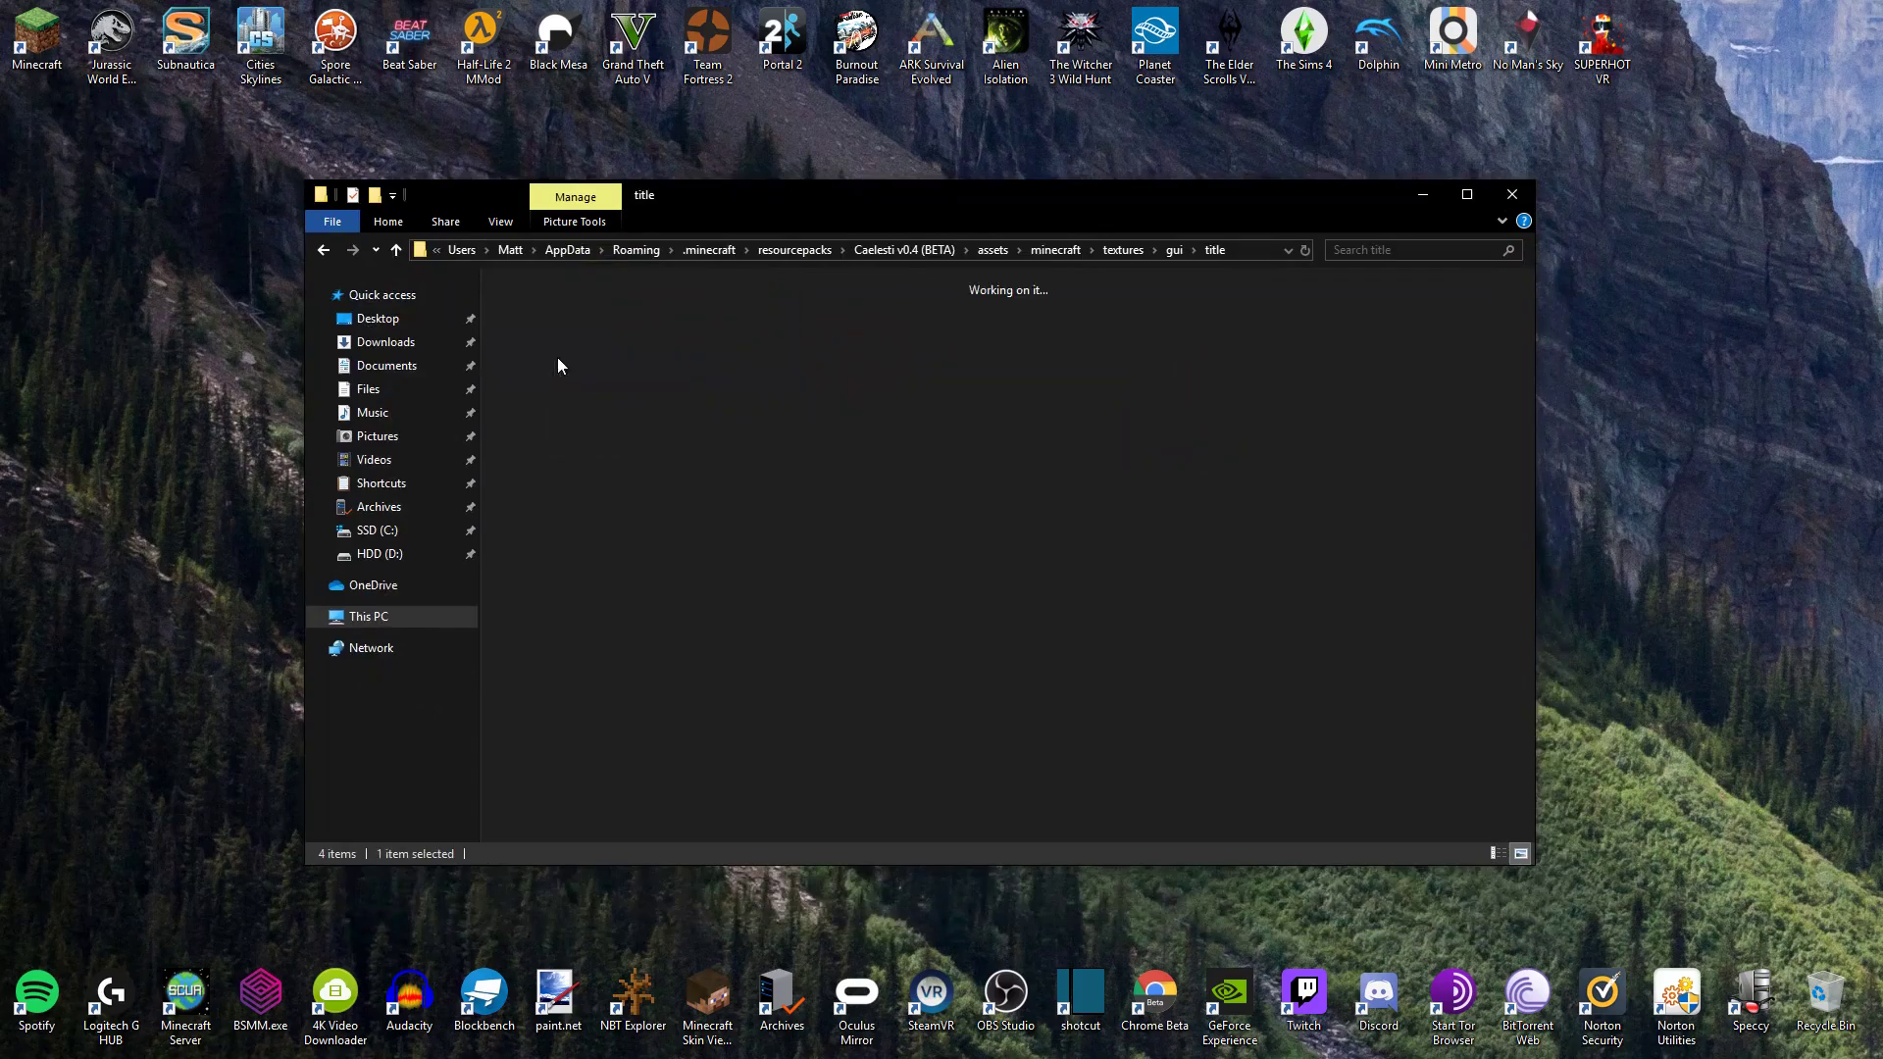
key("ctrl+a")
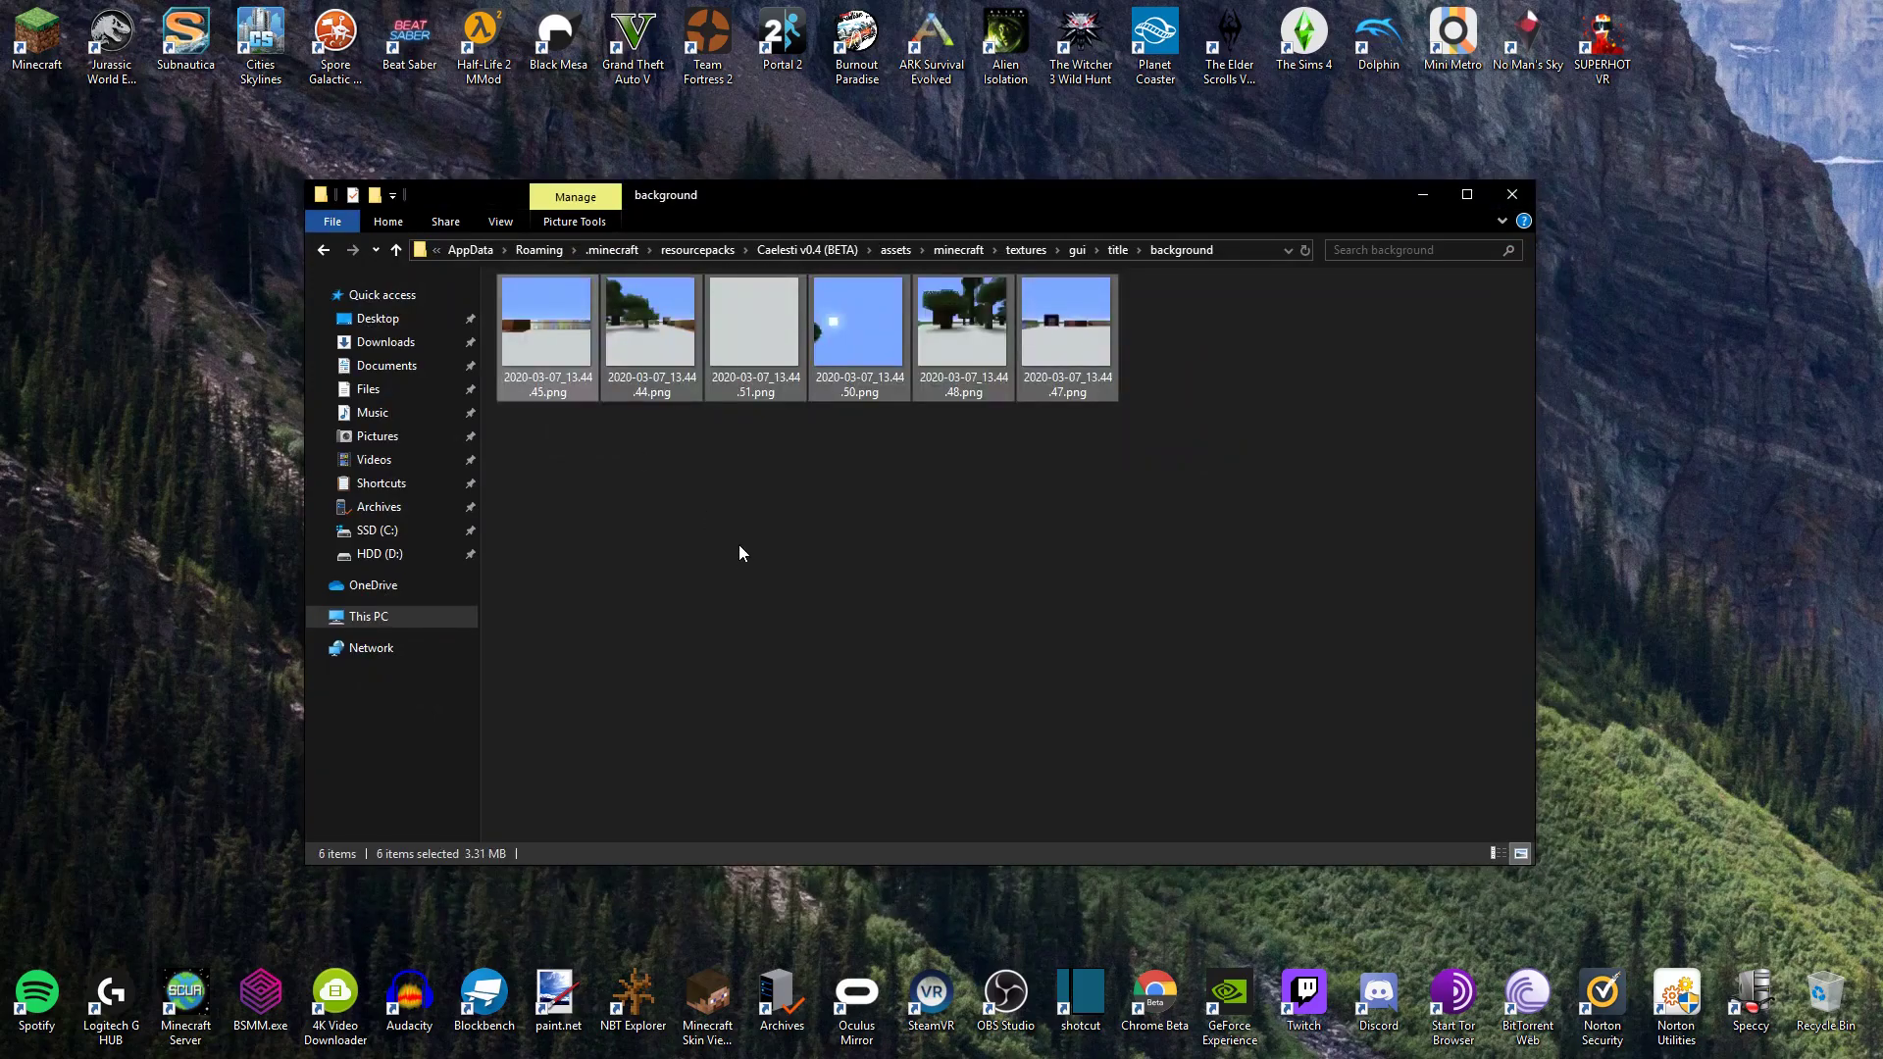
left_click(740, 553)
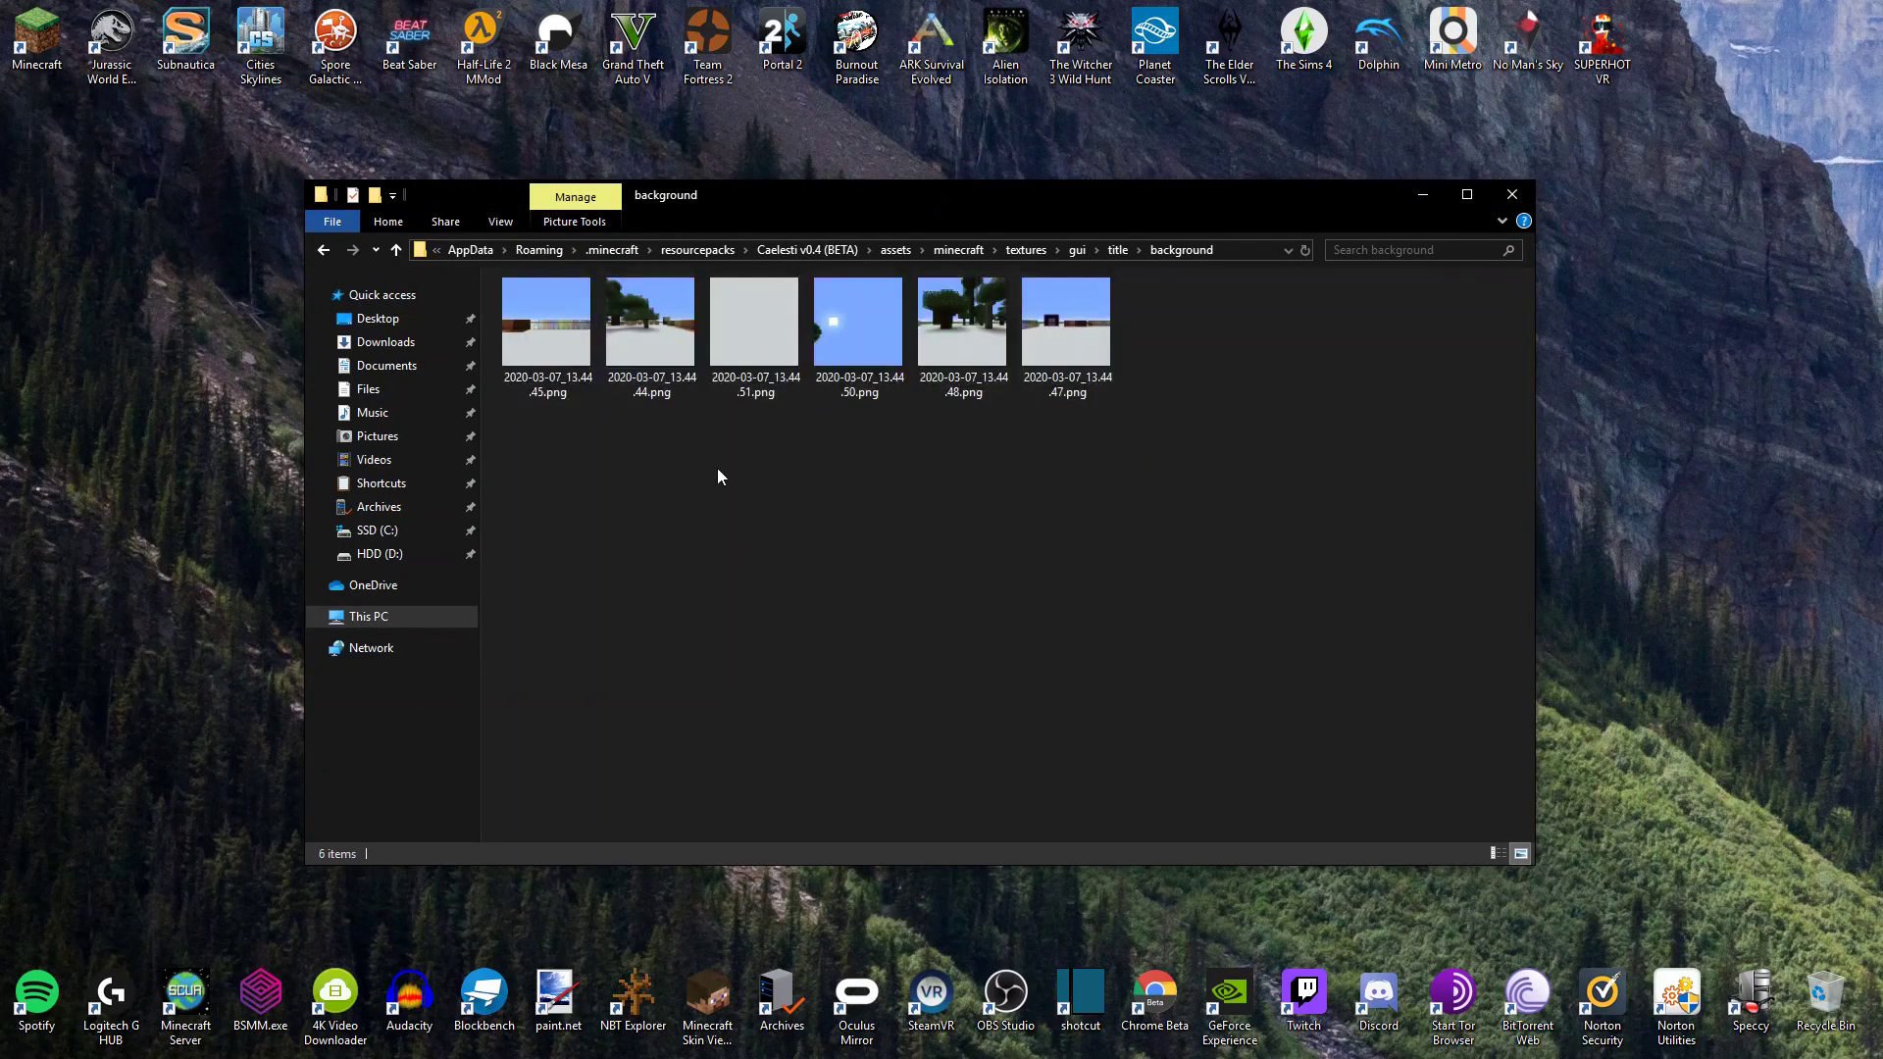
left_click(323, 249)
left_click(353, 249)
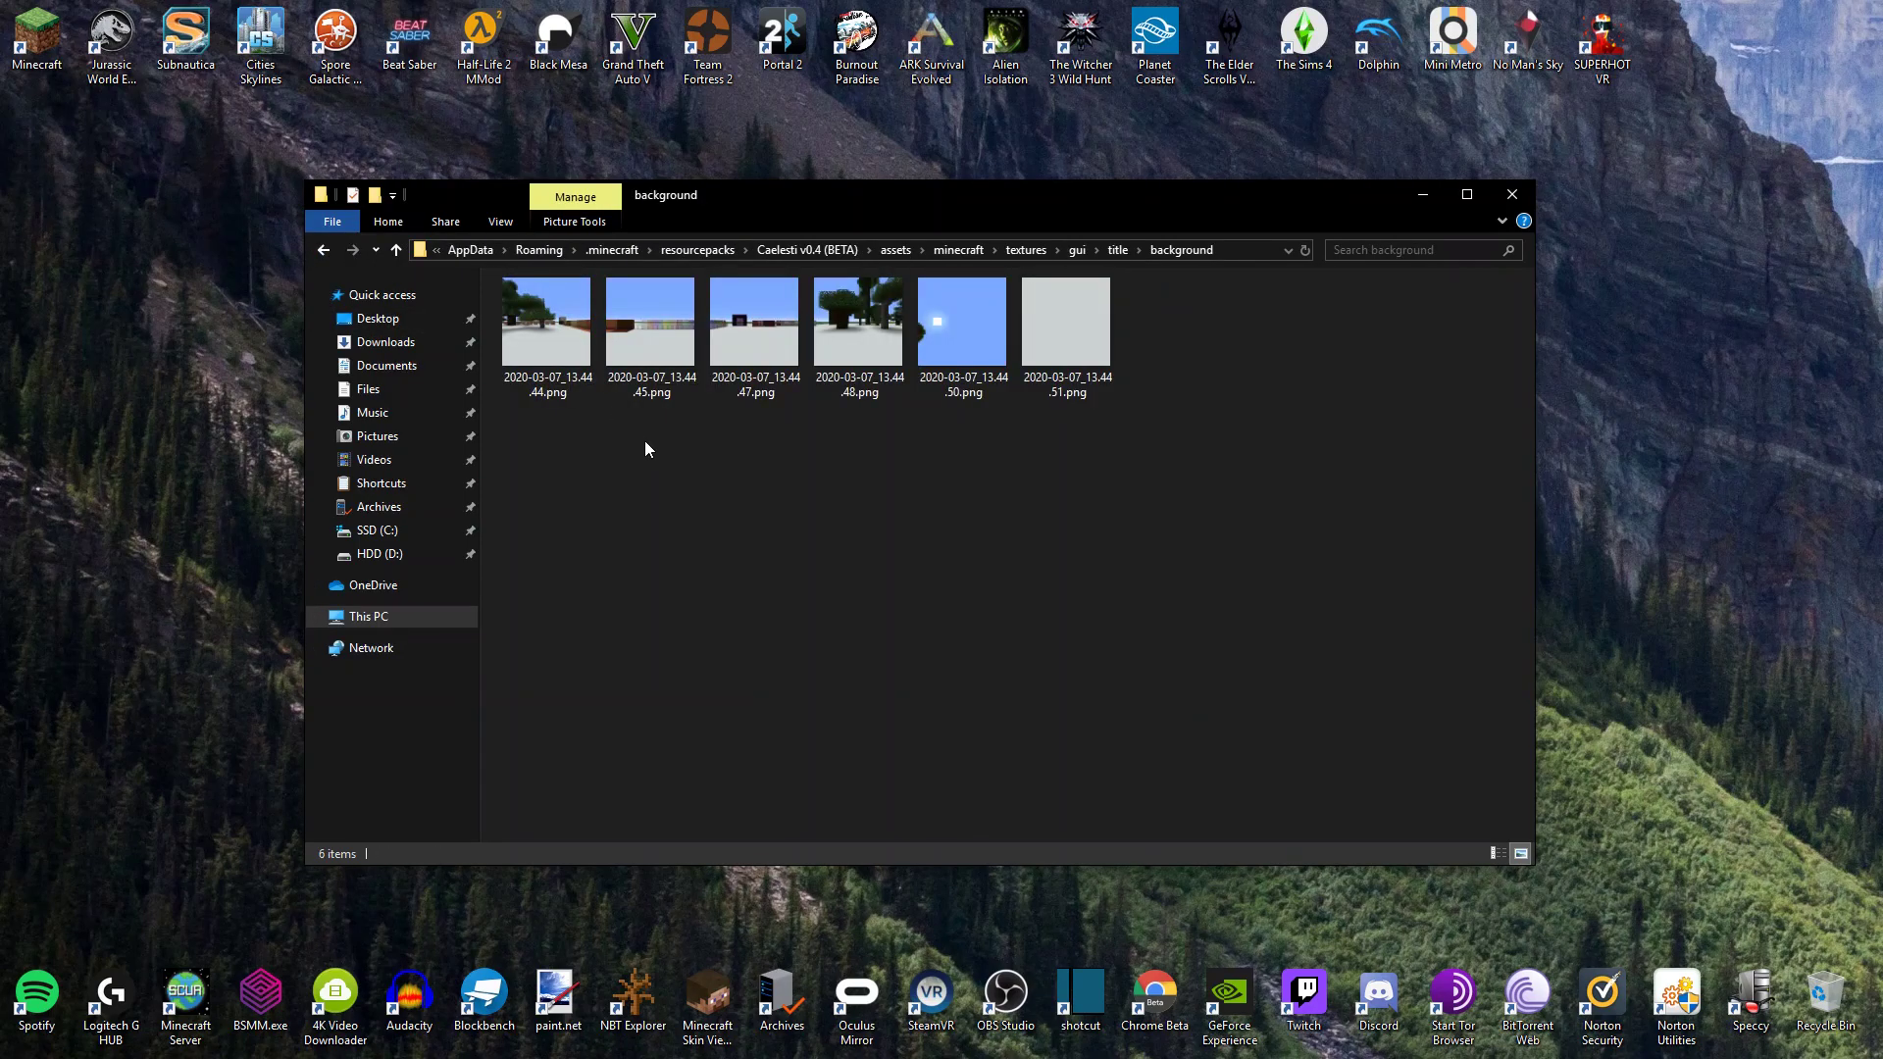
Rename the screenshots in order to panorama_0 through panorama_5.
left_click(539, 388)
left_click(540, 388)
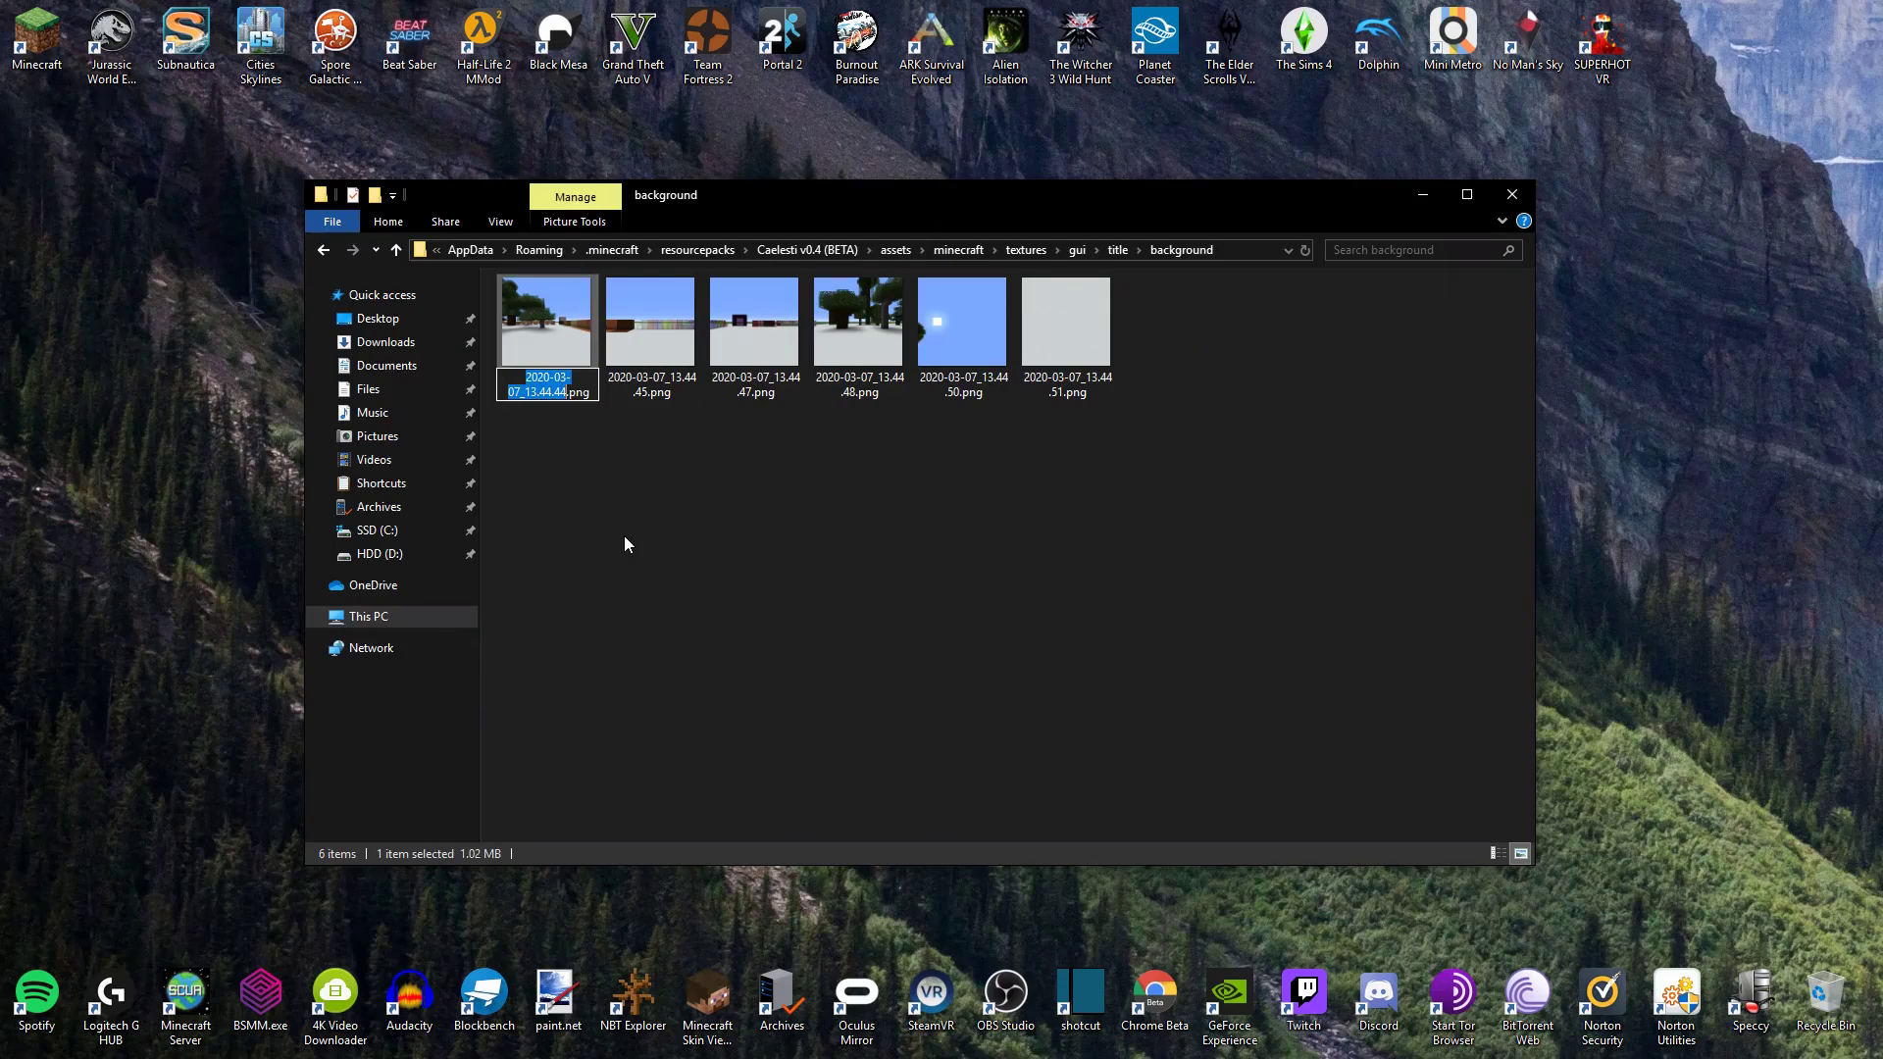
type("panorama")
type("_0")
key("Tab")
type("panorama_1")
key("Tab")
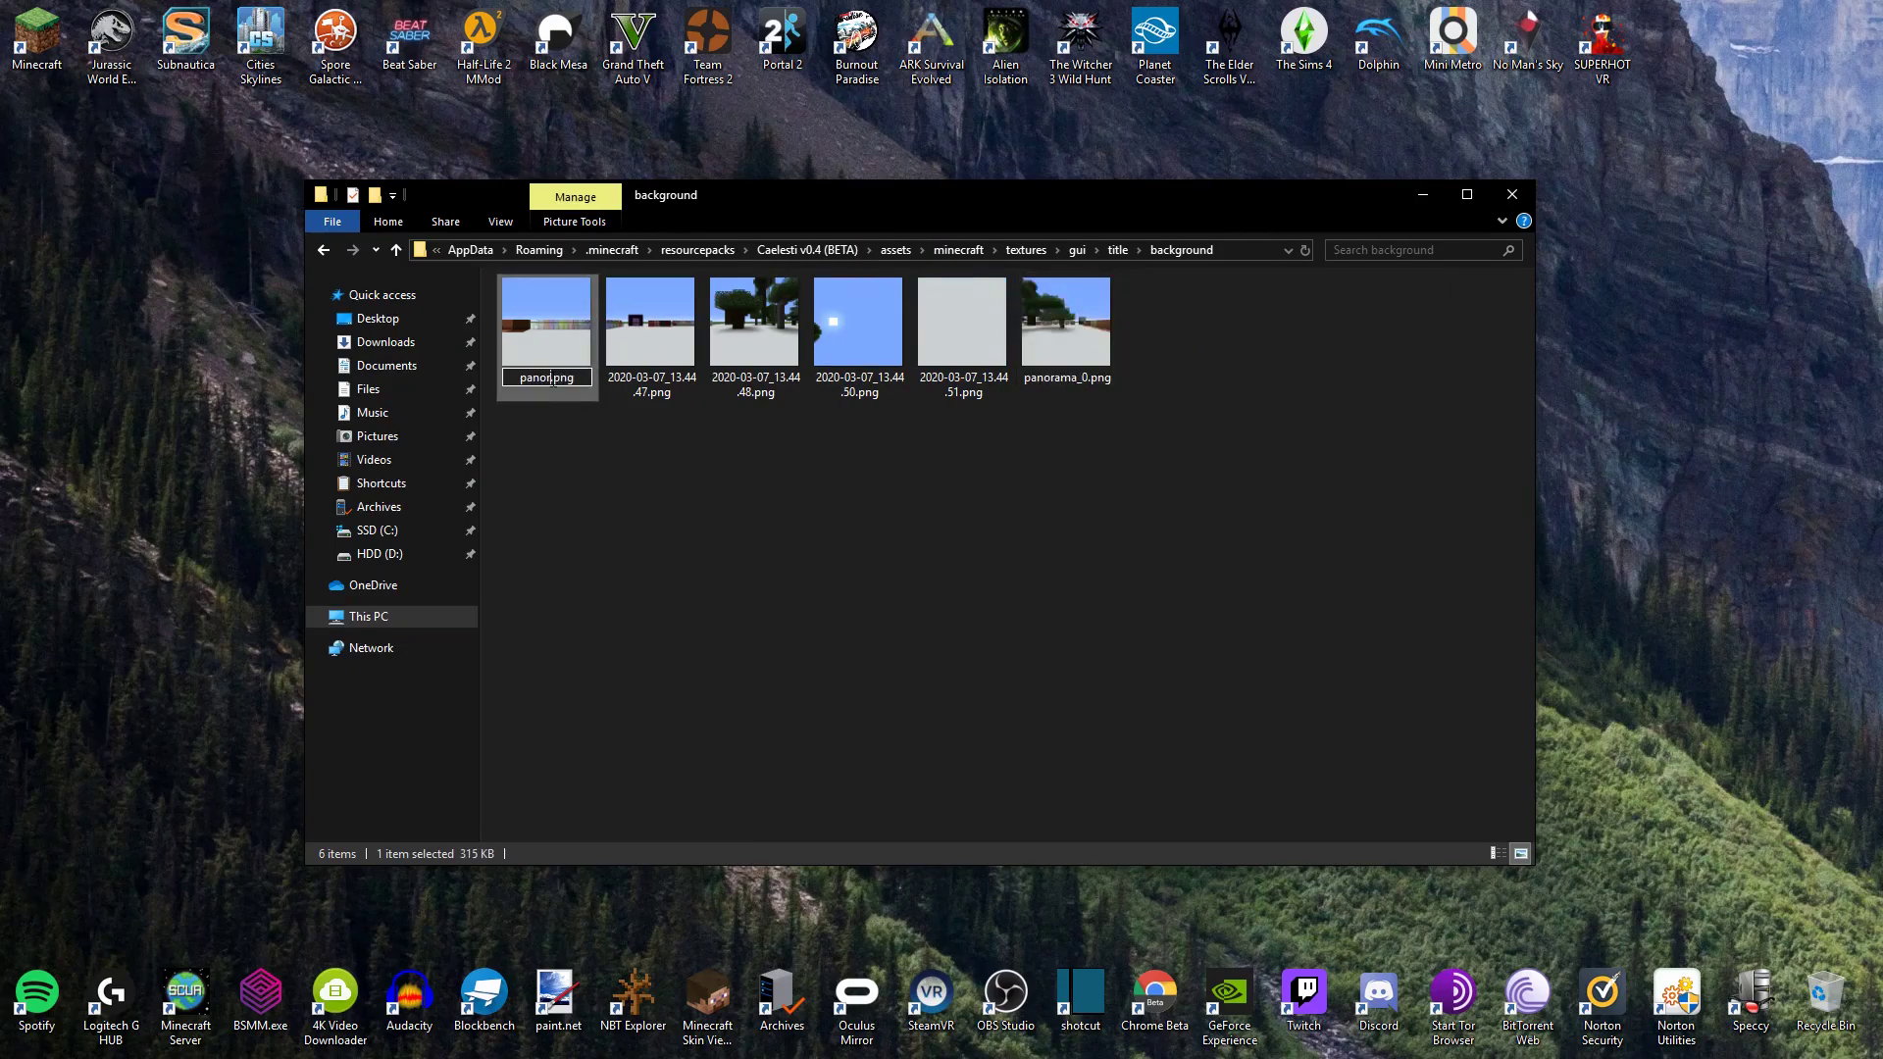
type("panorama_2")
key("Tab")
type("panorama_3")
key("Tab")
type("panorama_4")
key("Tab")
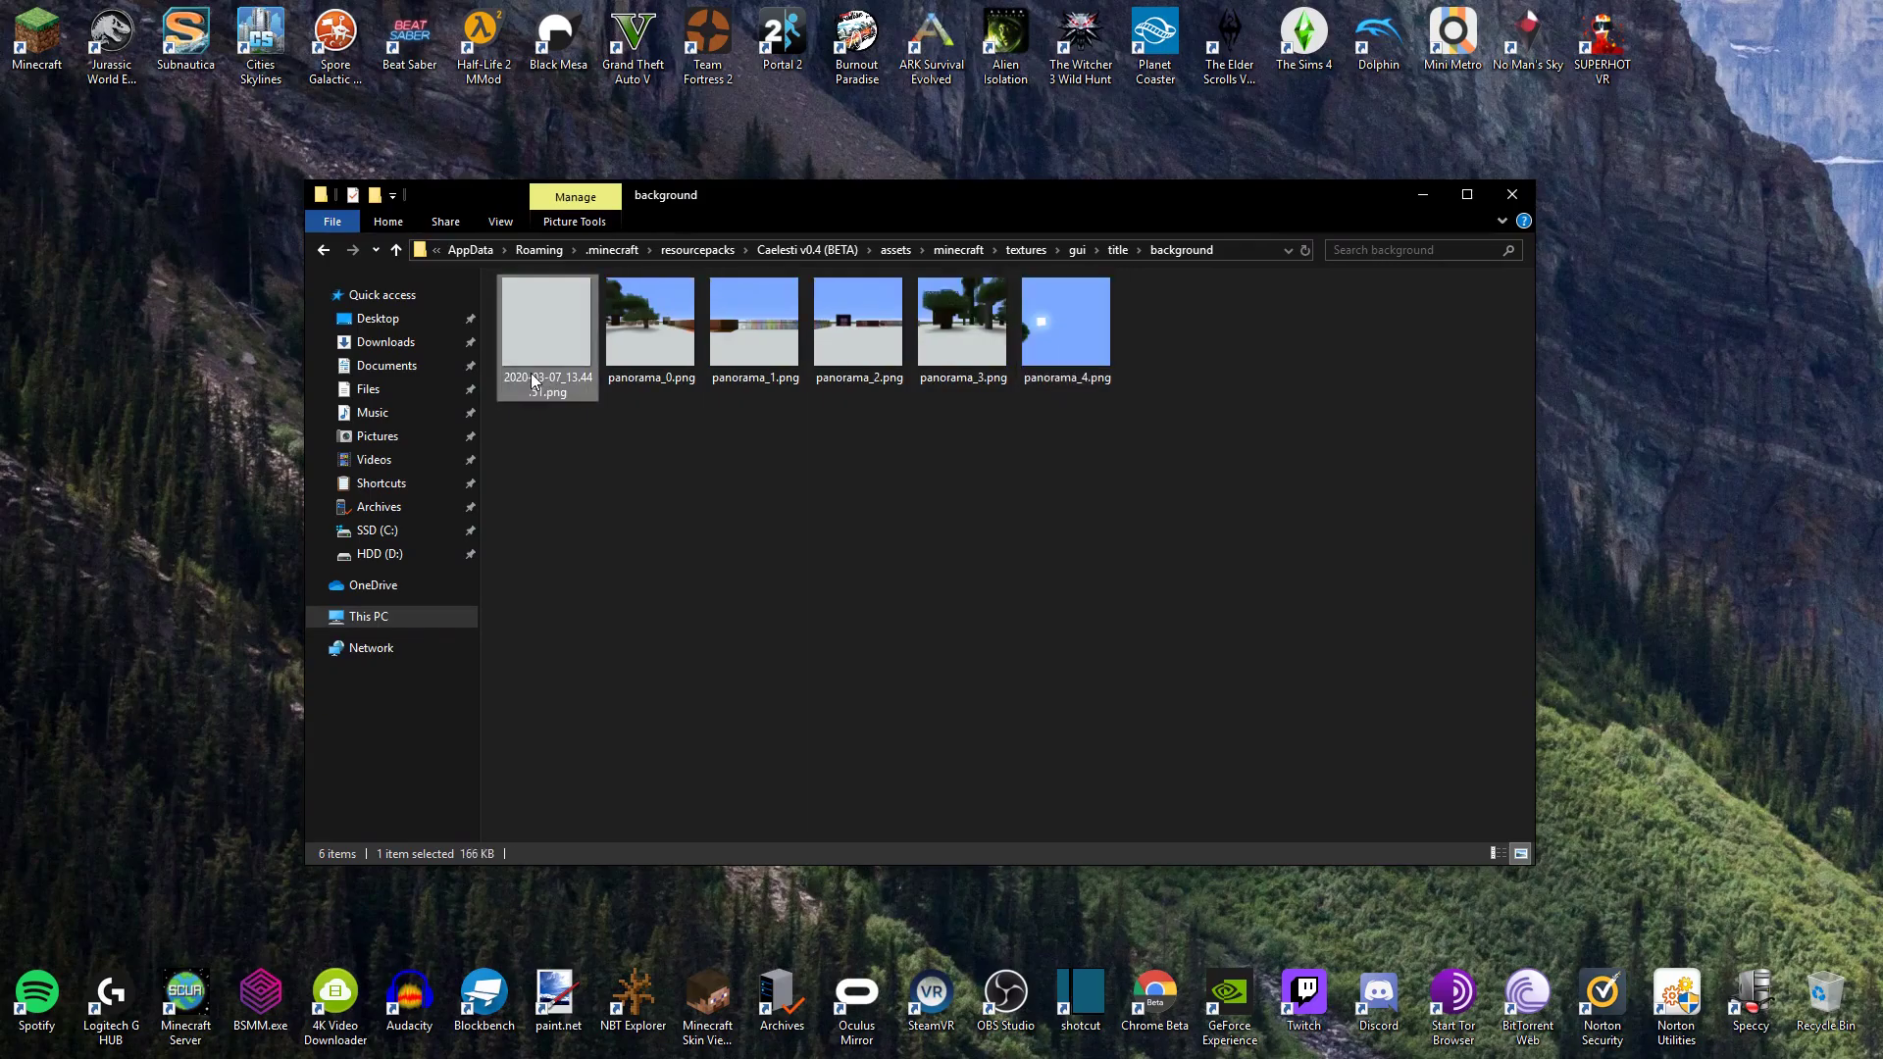
type("panorama_5")
key("Return")
left_click(614, 464)
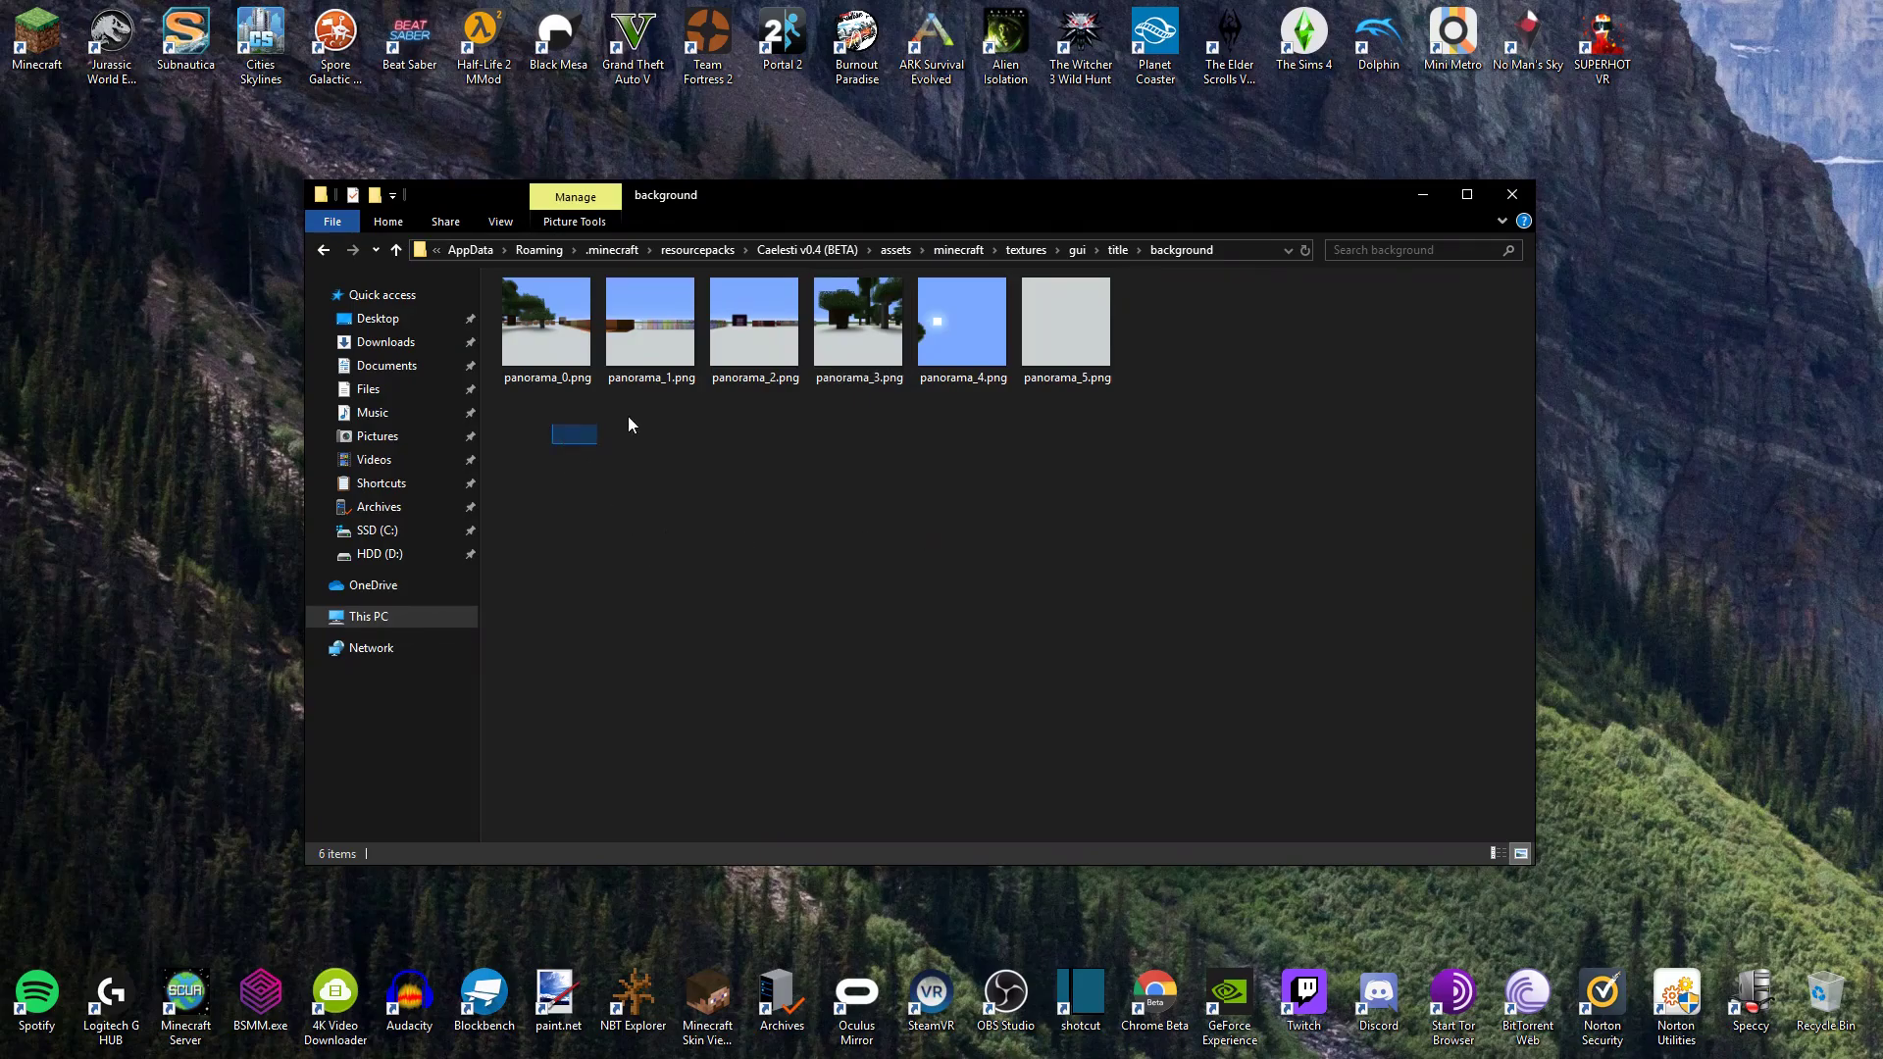
left_click_drag(628, 416, 1240, 398)
Close File Explorer, start Minecraft Launcher and open the OptiFine installation's settings.
left_click(1245, 402)
left_click(1511, 193)
double_click(38, 40)
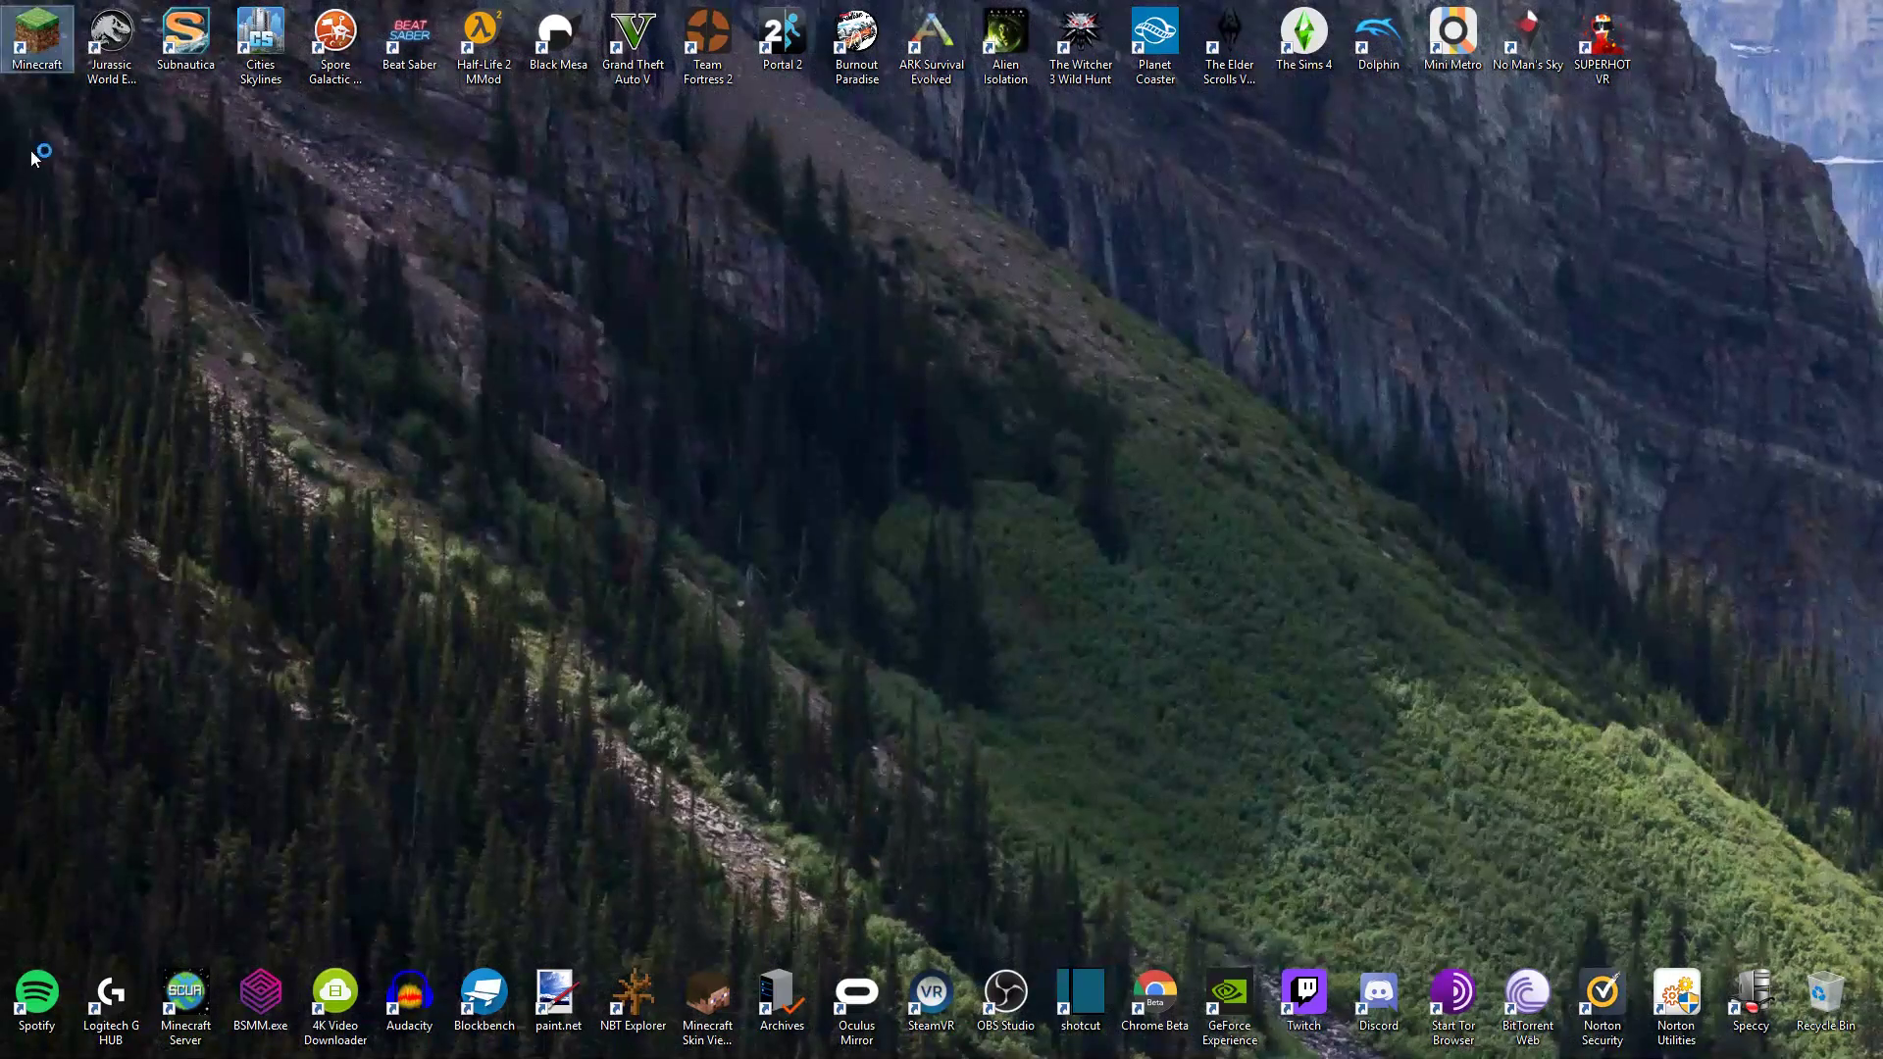
left_click(18, 203)
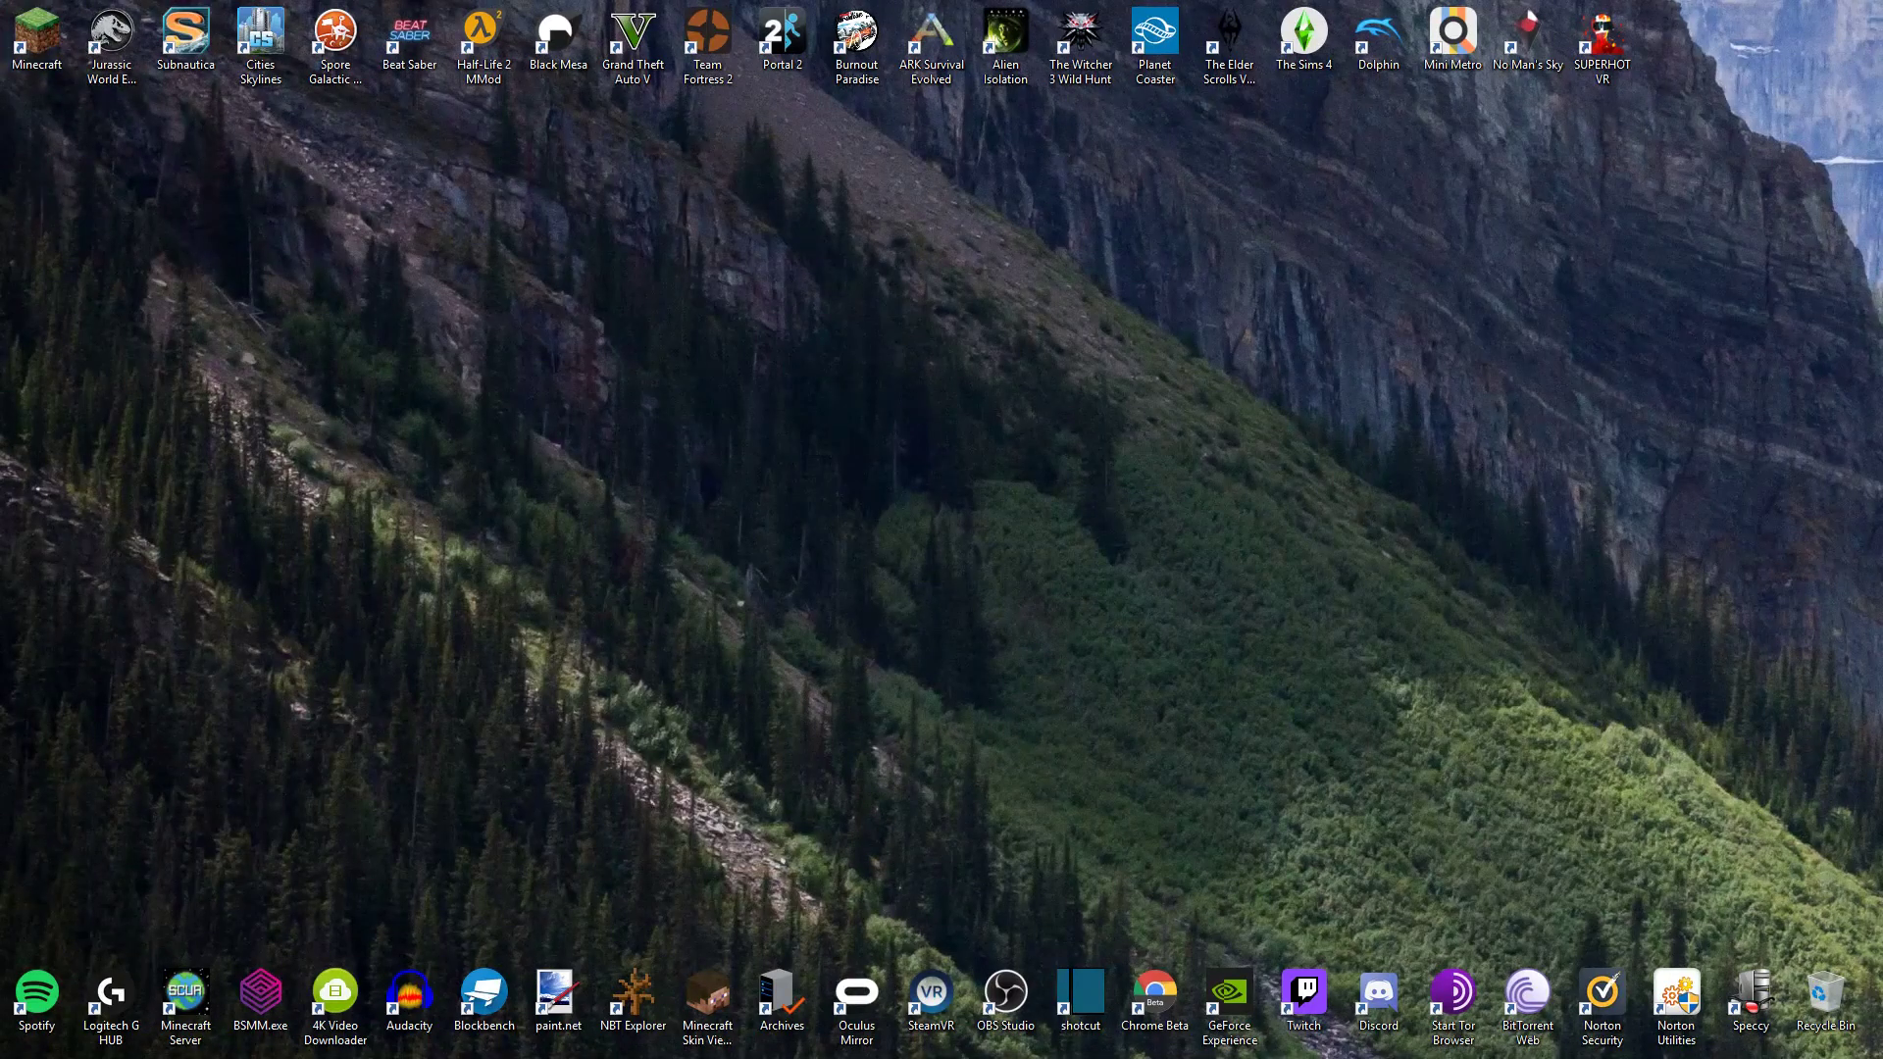
left_click(683, 336)
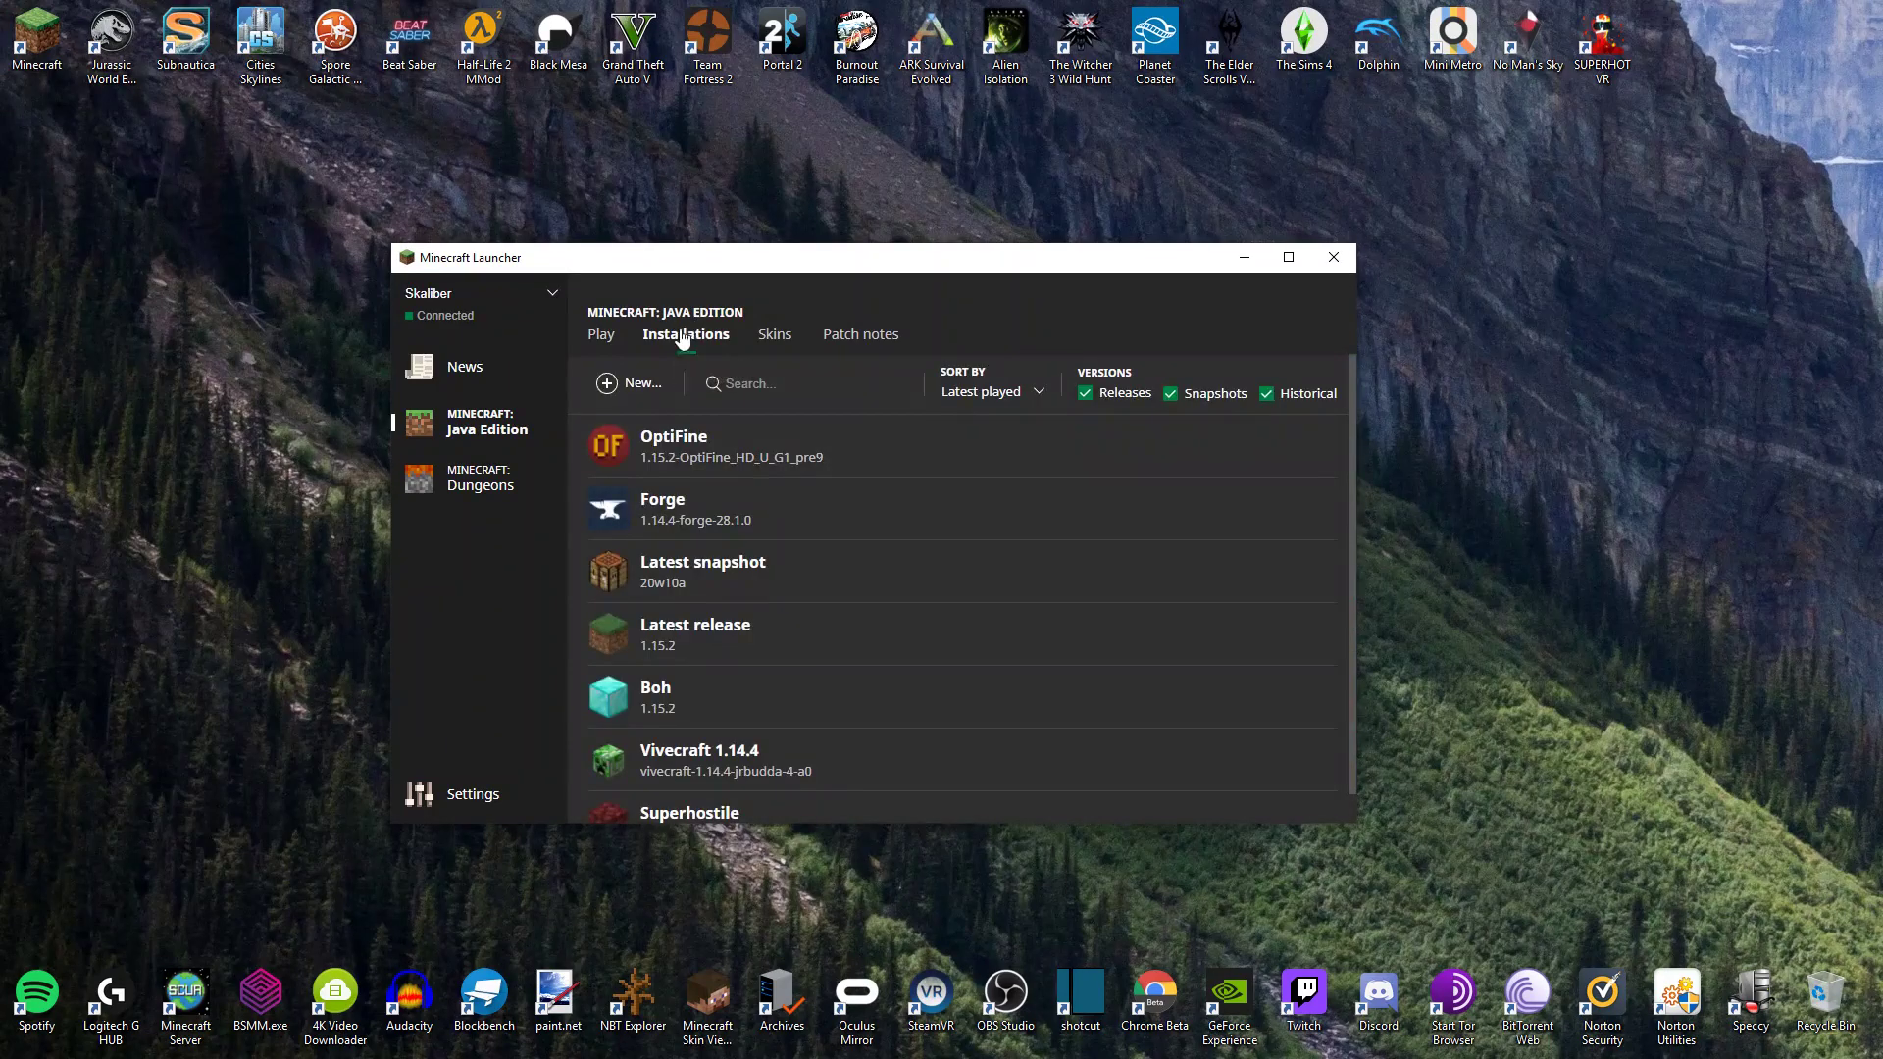
left_click(755, 451)
Set the OptiFine resolution to 1824 × 1026, save it, and launch the game.
left_click(872, 686)
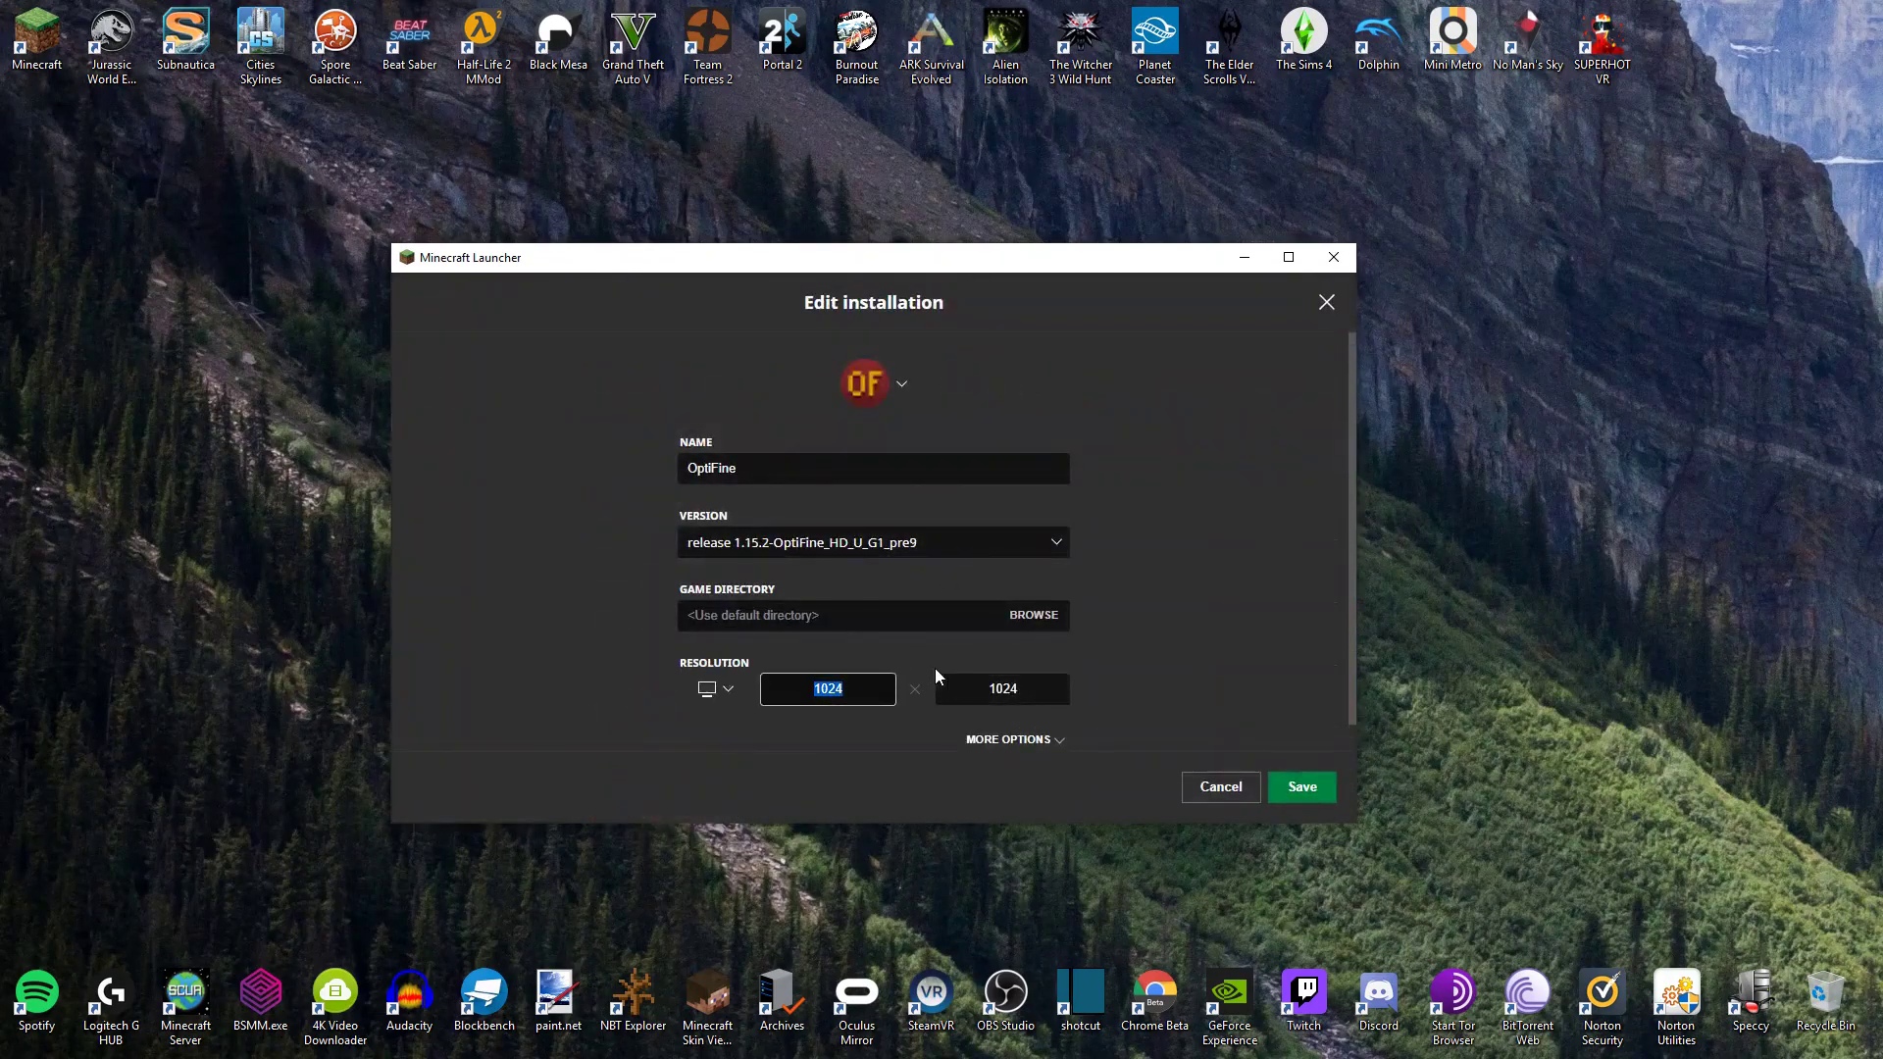
type("1826")
key("BackSpace")
type("4")
key("Tab")
type("1")
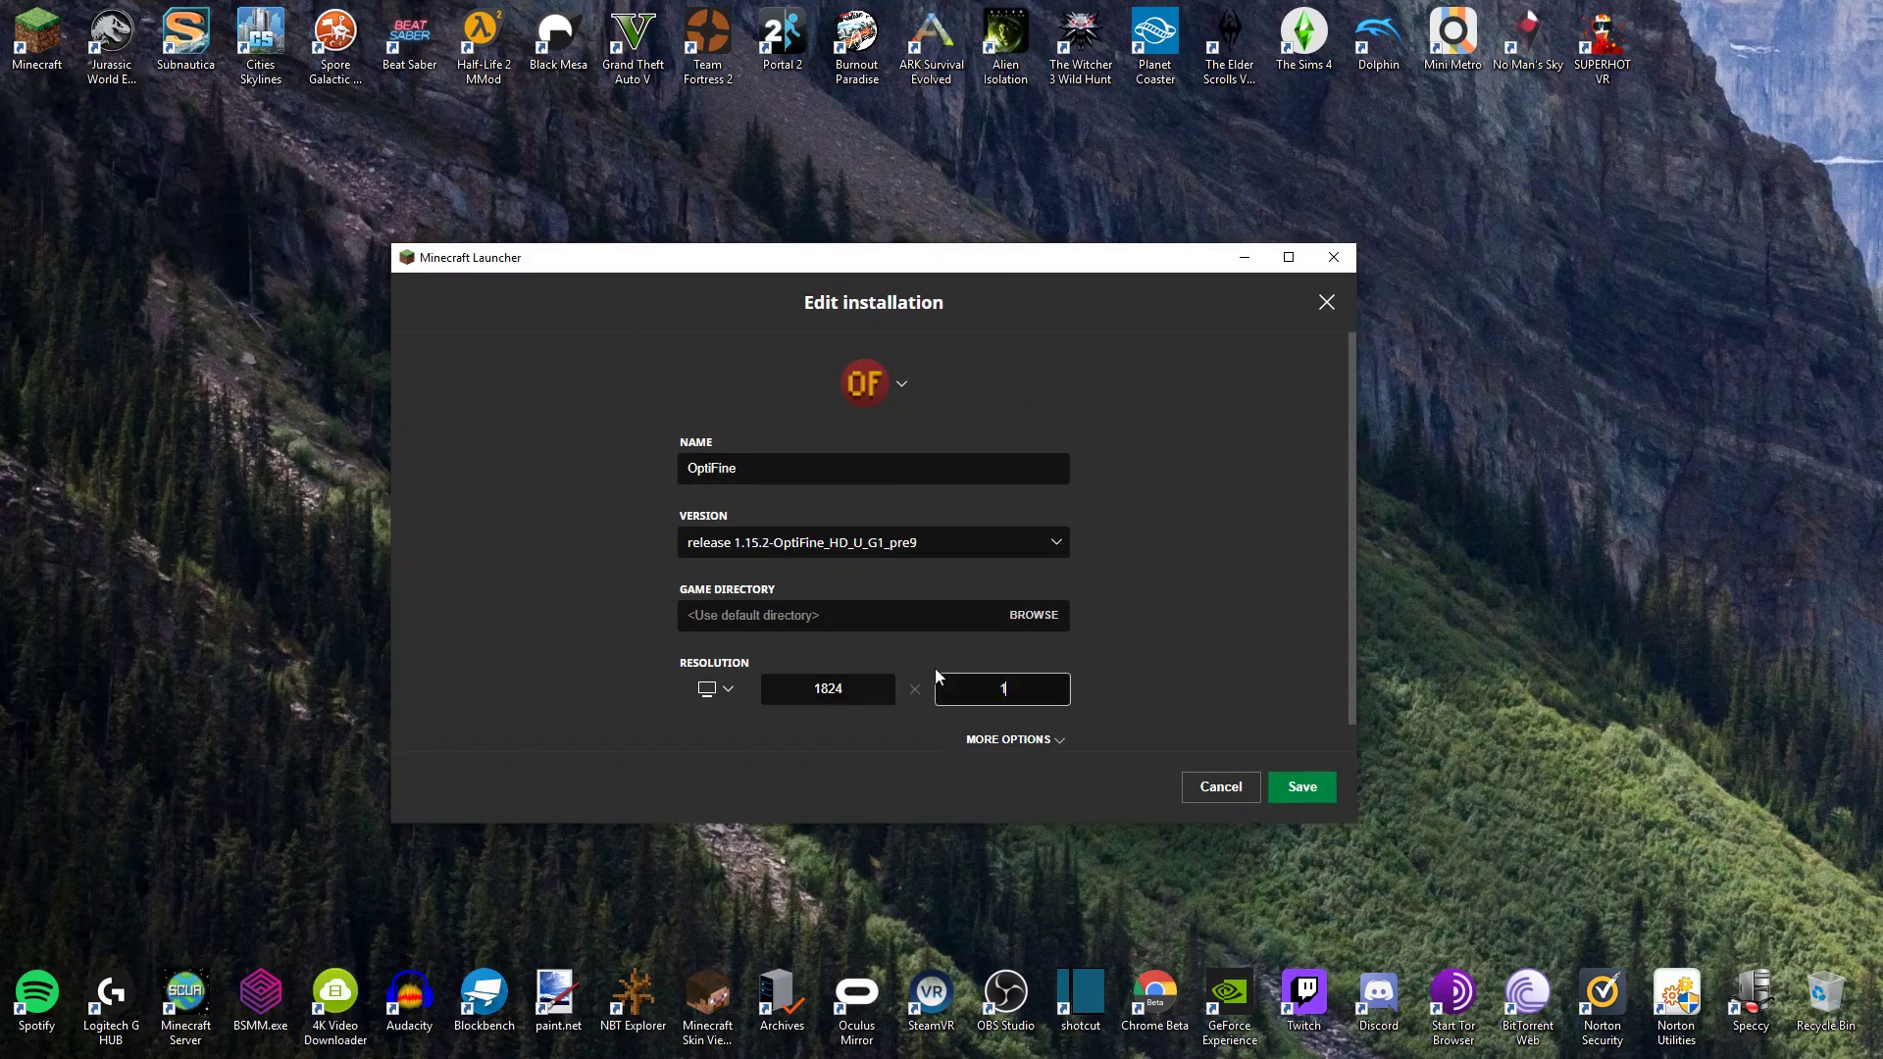
type("026")
left_click(1297, 787)
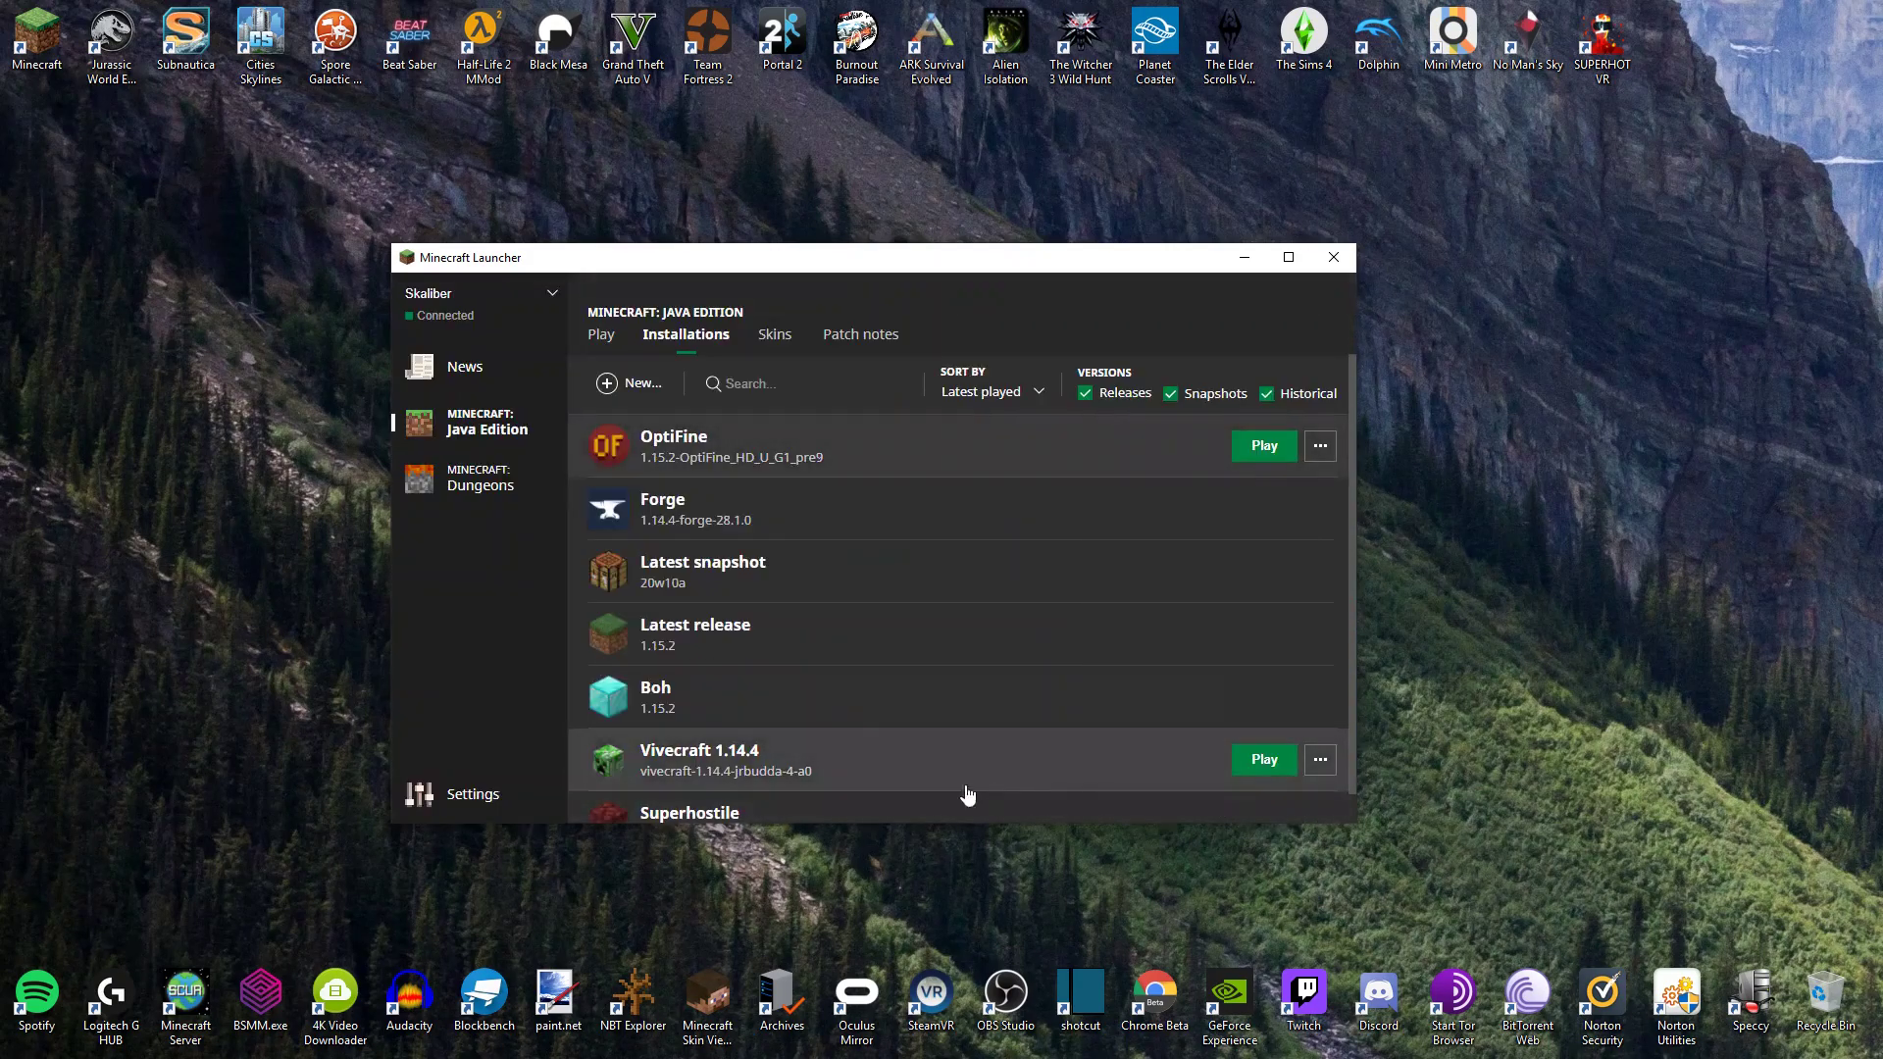
left_click(601, 333)
left_click(922, 789)
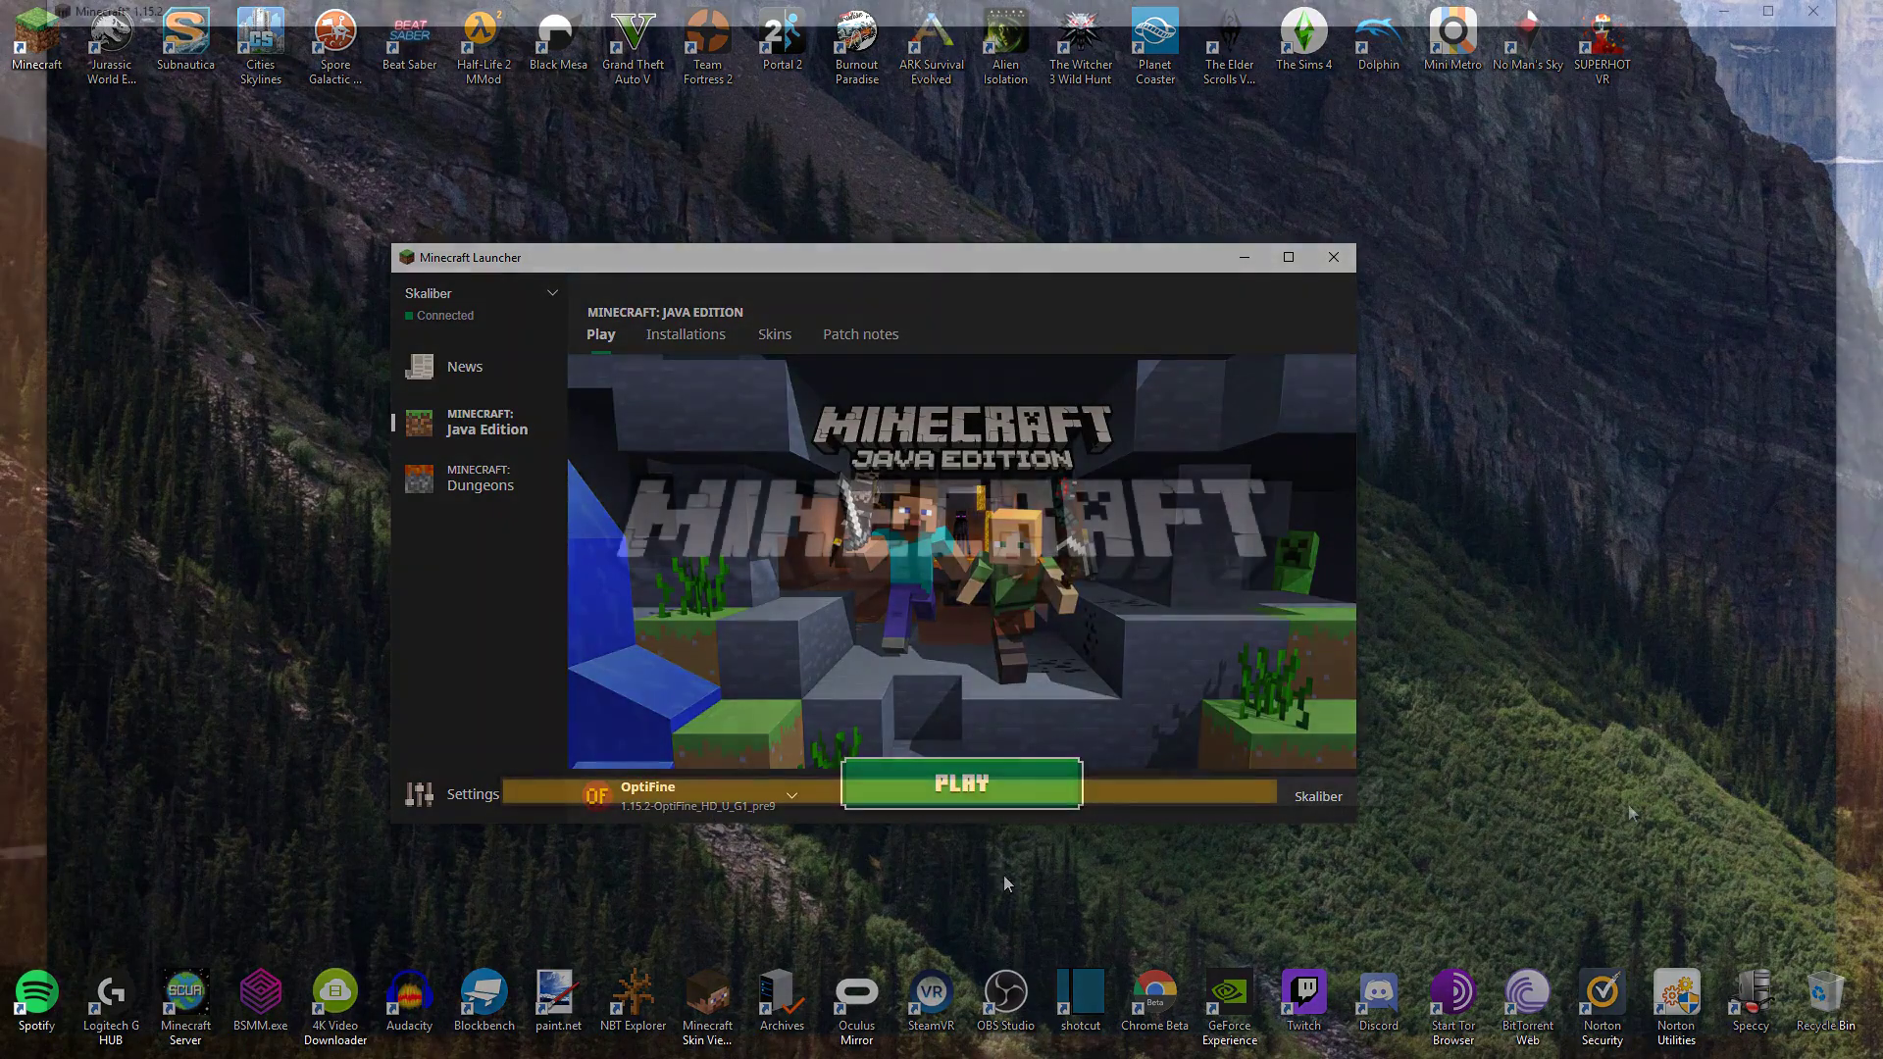